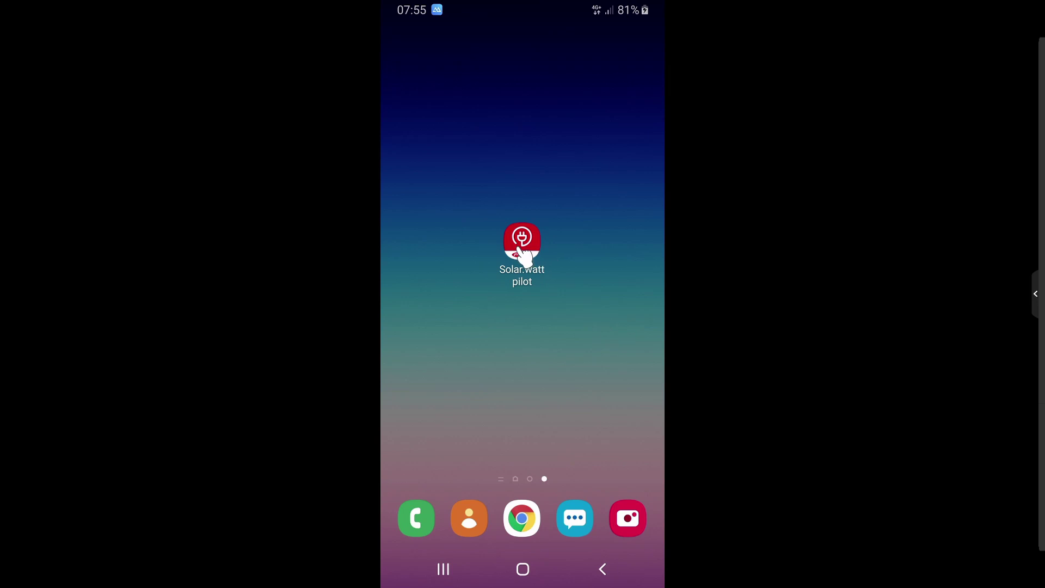
Launch the Solar.wattpilot app from the home screen
left_click(521, 248)
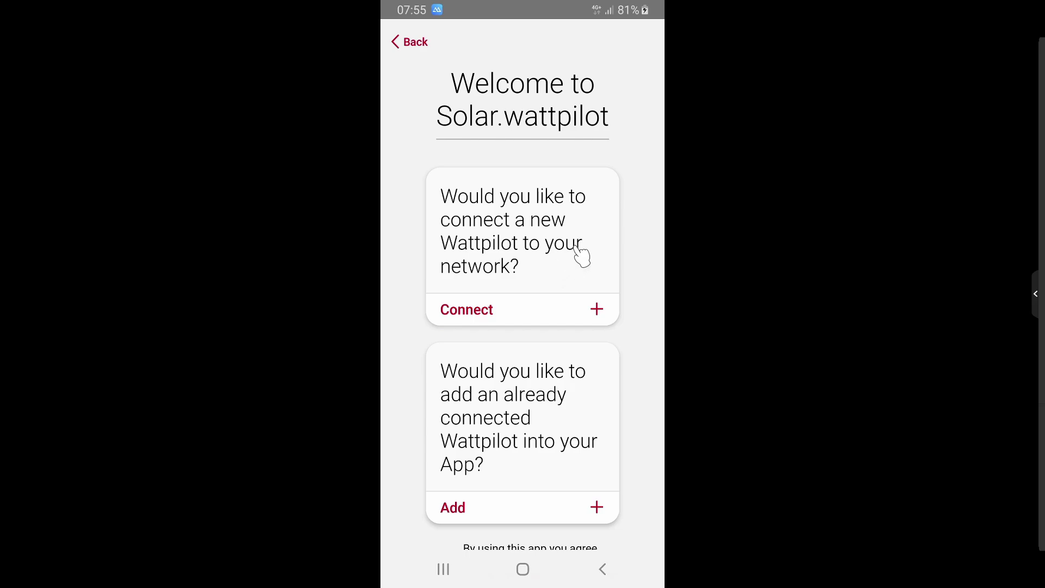
Accept the Terms & Conditions and start connecting a new Wattpilot
scroll(612, 240, "down", 3)
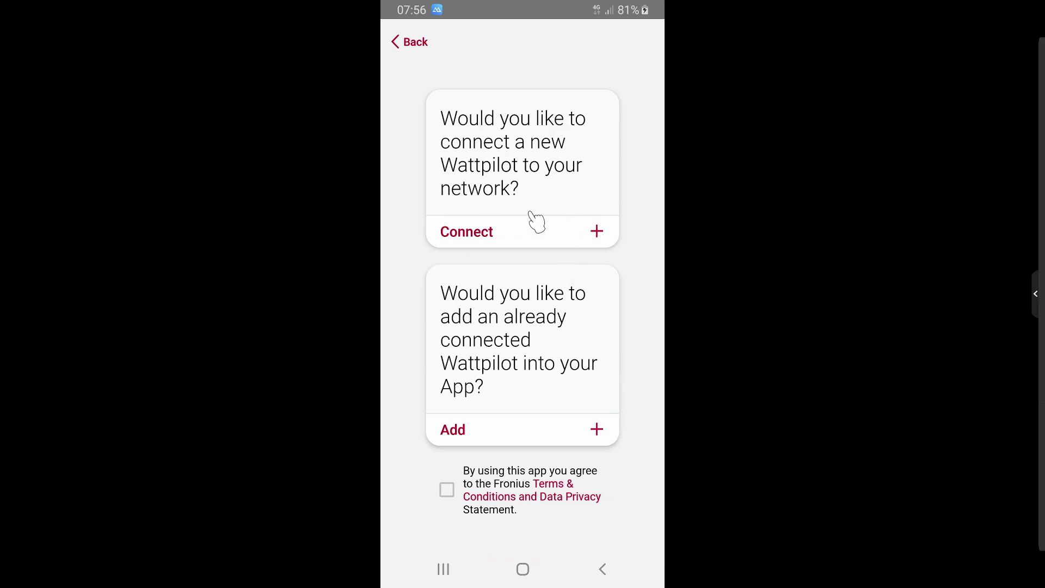
left_click(448, 491)
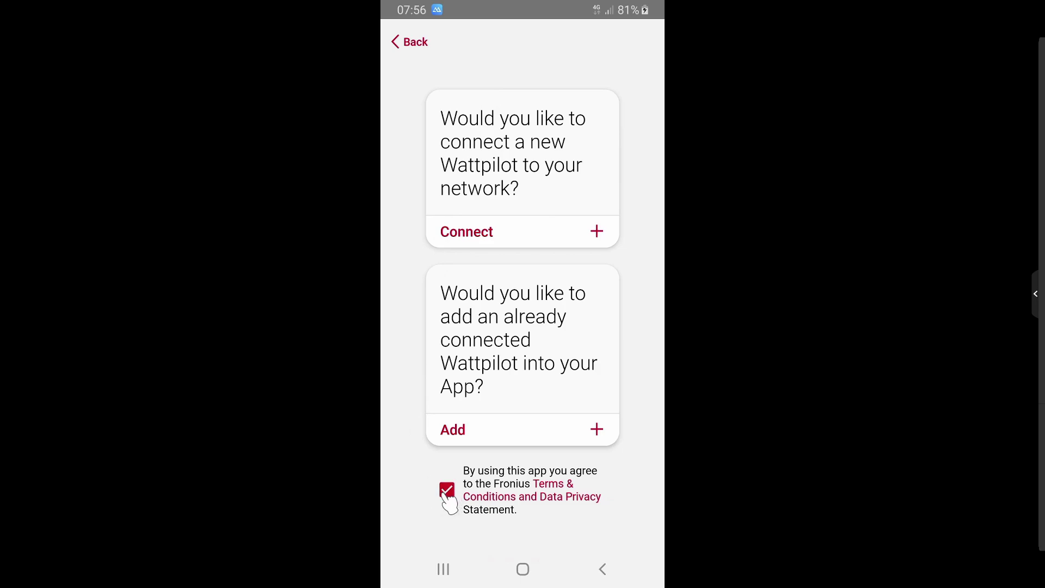
scroll(450, 449, "up", 2)
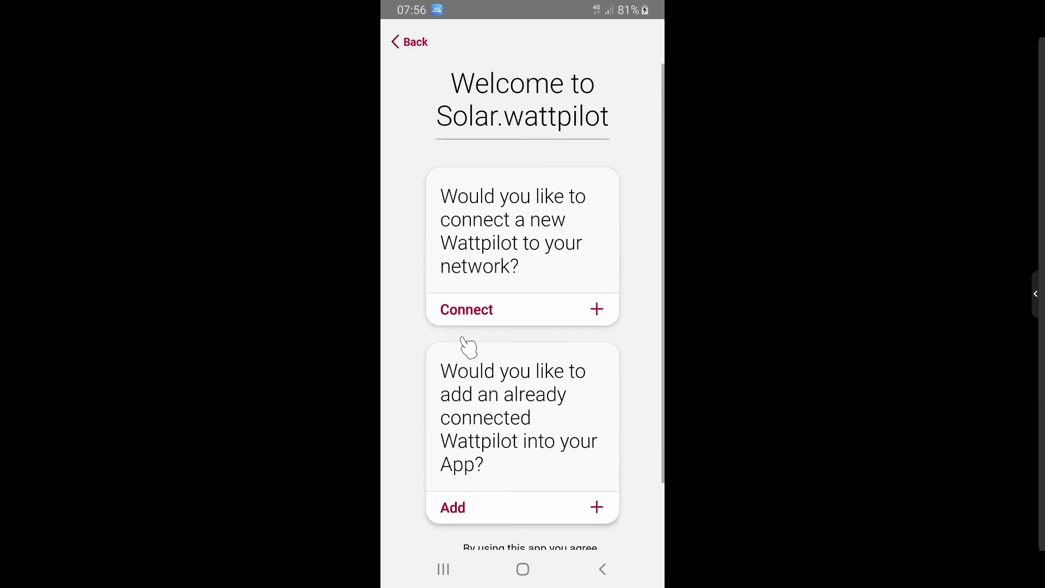
left_click(526, 245)
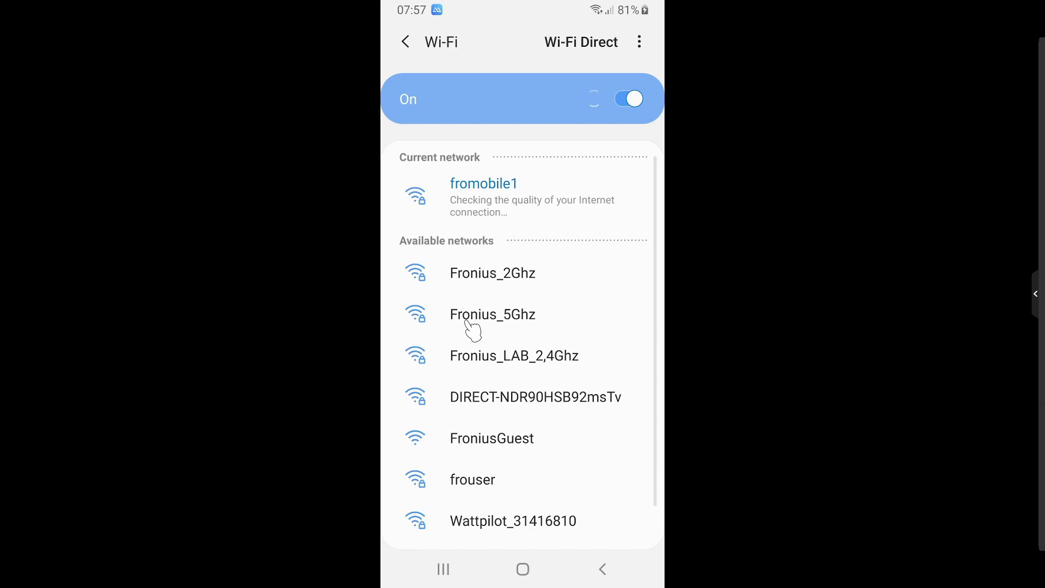
Scroll the Wi-Fi network list and select the Wattpilot_31416810 hotspot
scroll(472, 329, "down", 1)
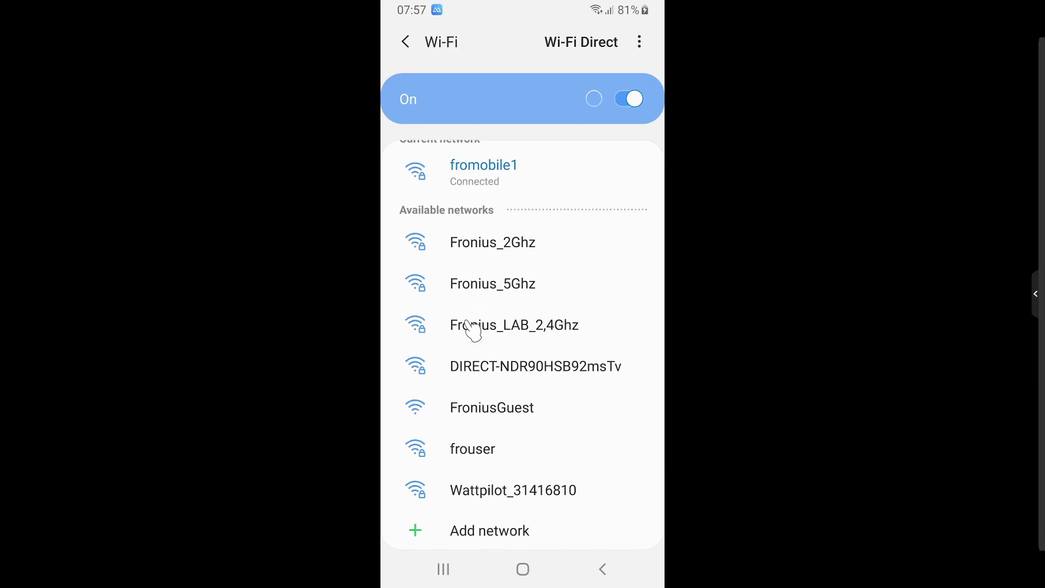
scroll(472, 329, "down", 1)
scroll(493, 473, "down", 1)
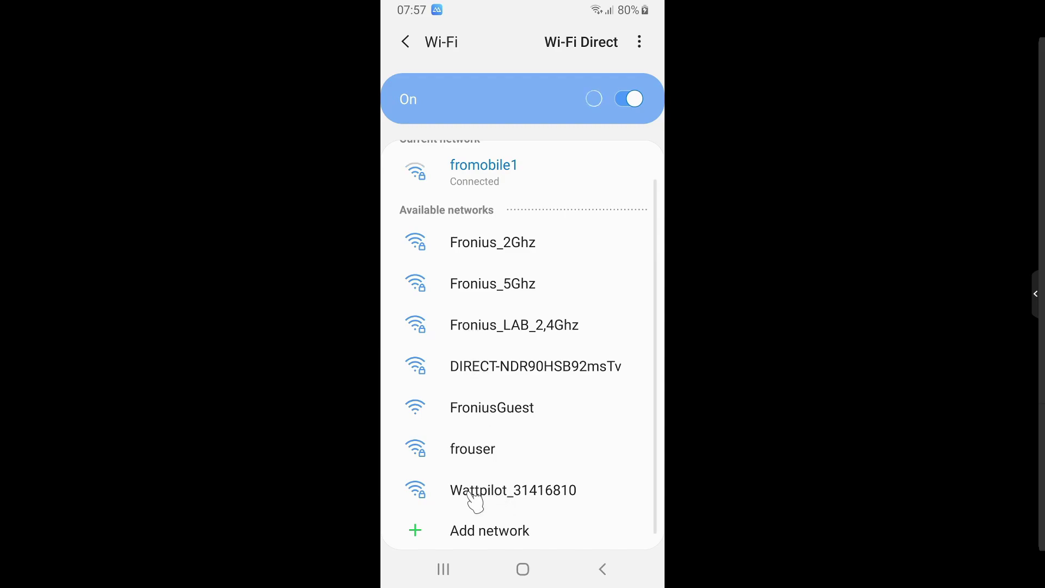
scroll(498, 501, "down", 1)
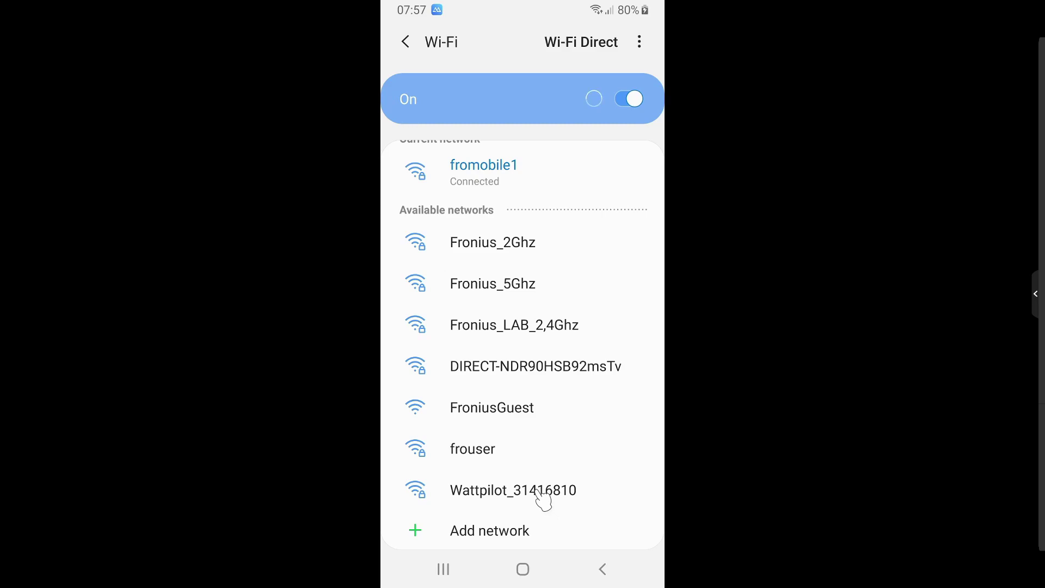
left_click(531, 497)
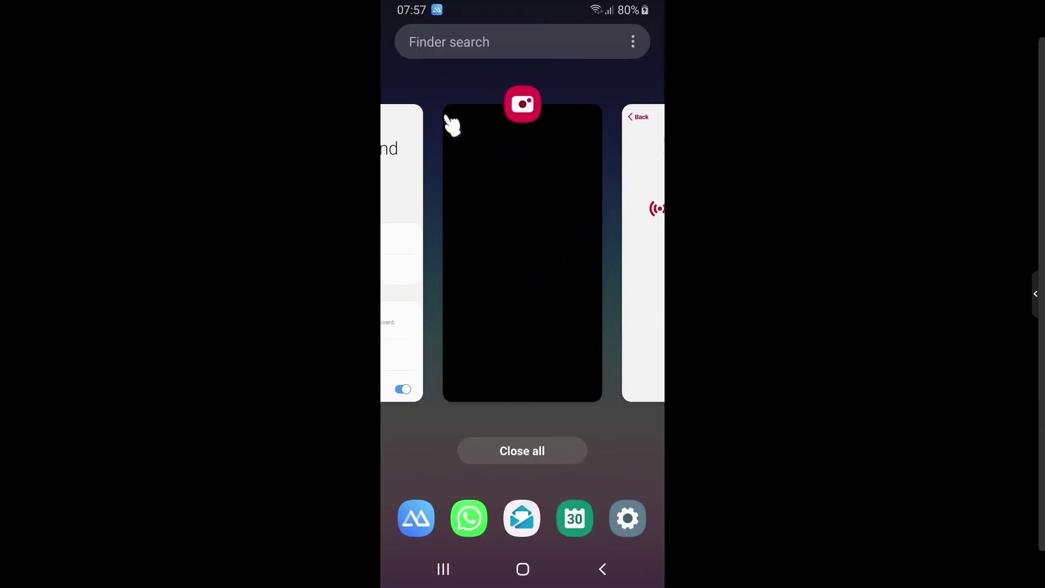
Read the hotspot key from the Wattpilot reset card in the camera, then return to the Wi-Fi password prompt
left_click(452, 125)
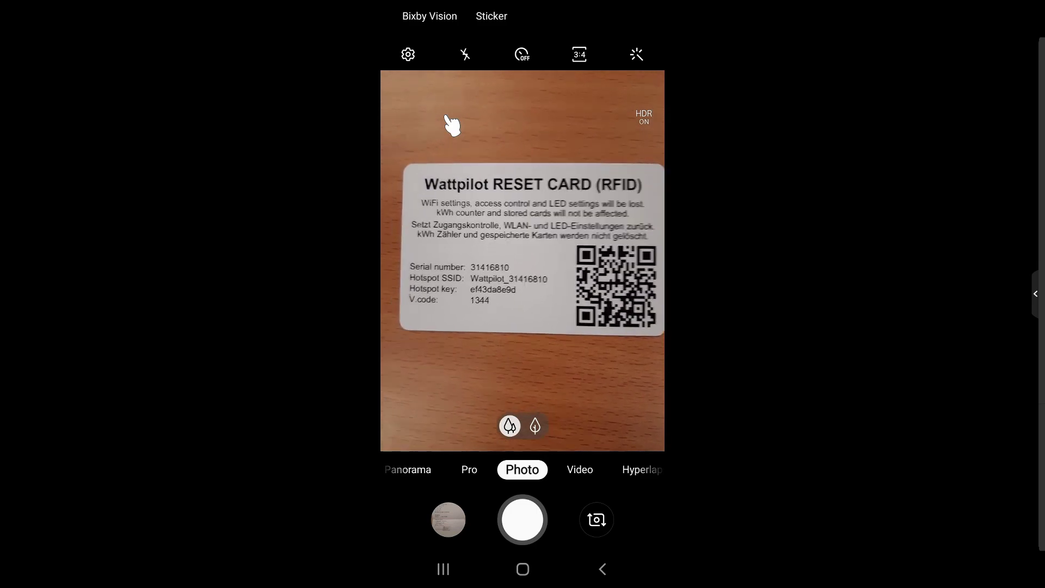
key("alt+Tab")
left_click(453, 124)
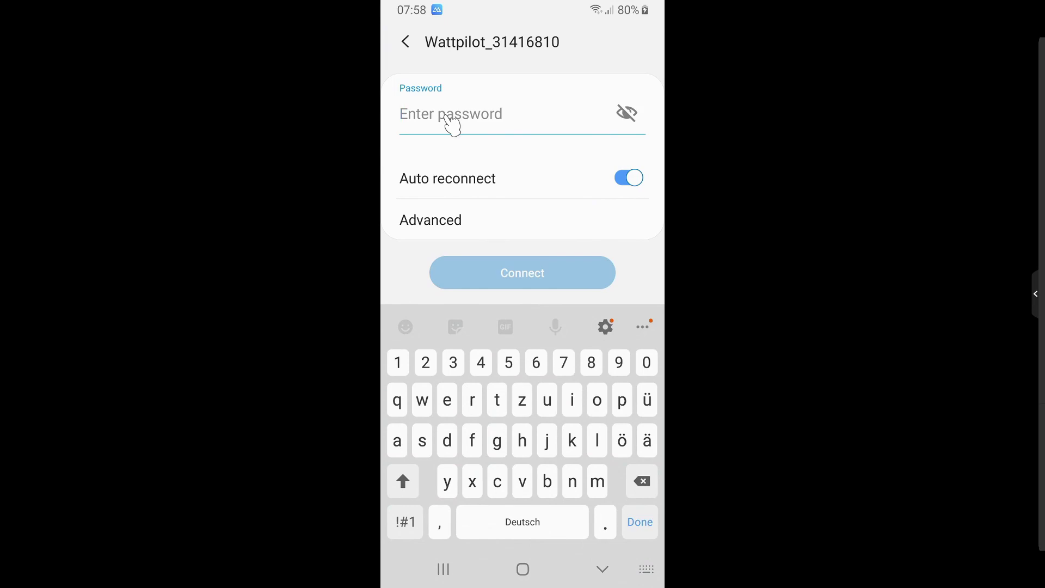
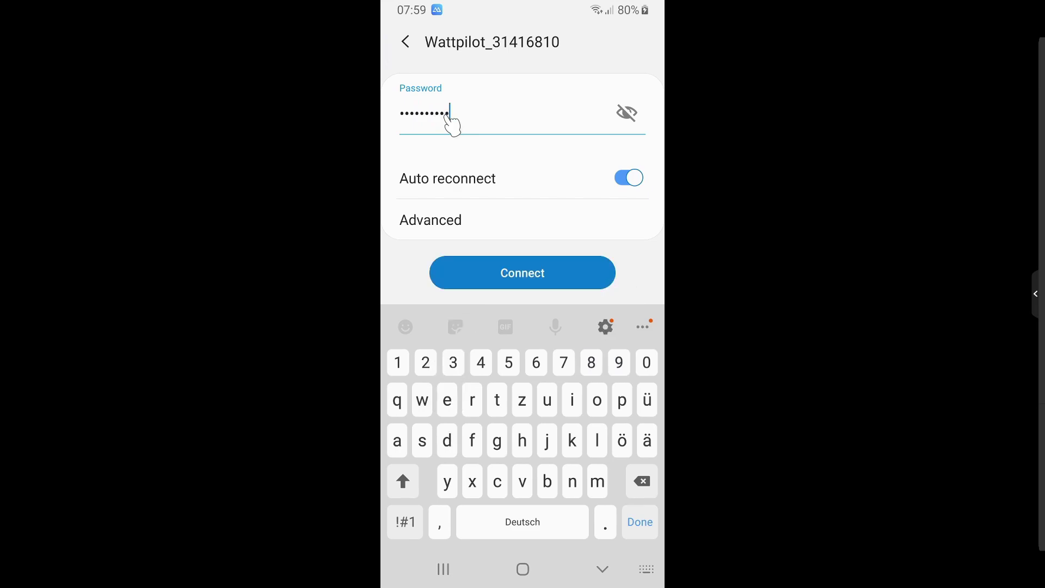
Enter the reset card's hotspot key and connect to Wattpilot_31416810
key("Return")
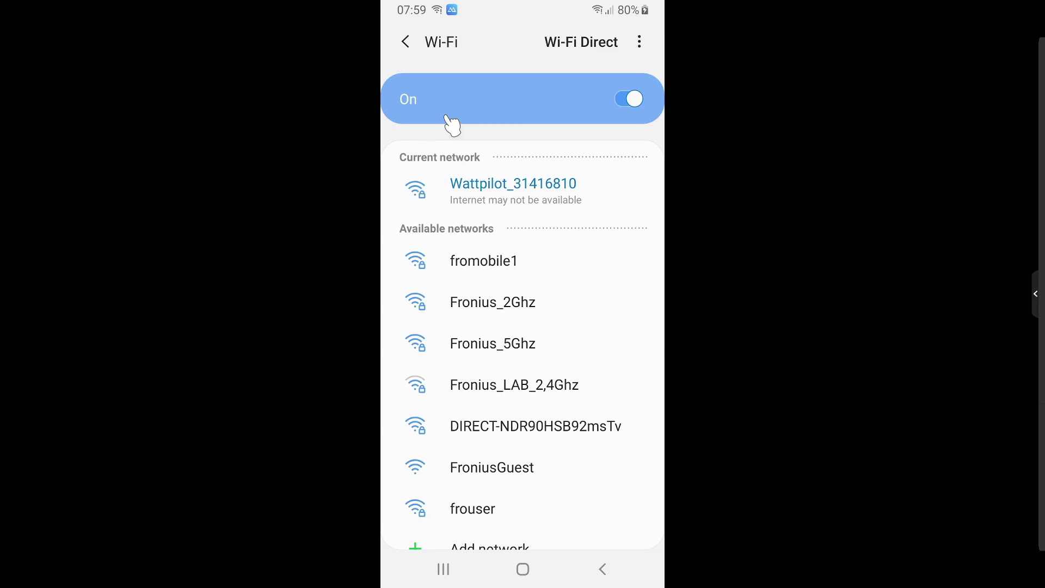
Switch back to Solar.wattpilot and continue to the Wattpilot's WLAN network list
key("alt+s")
scroll(452, 125, "left", 1)
left_click(452, 125)
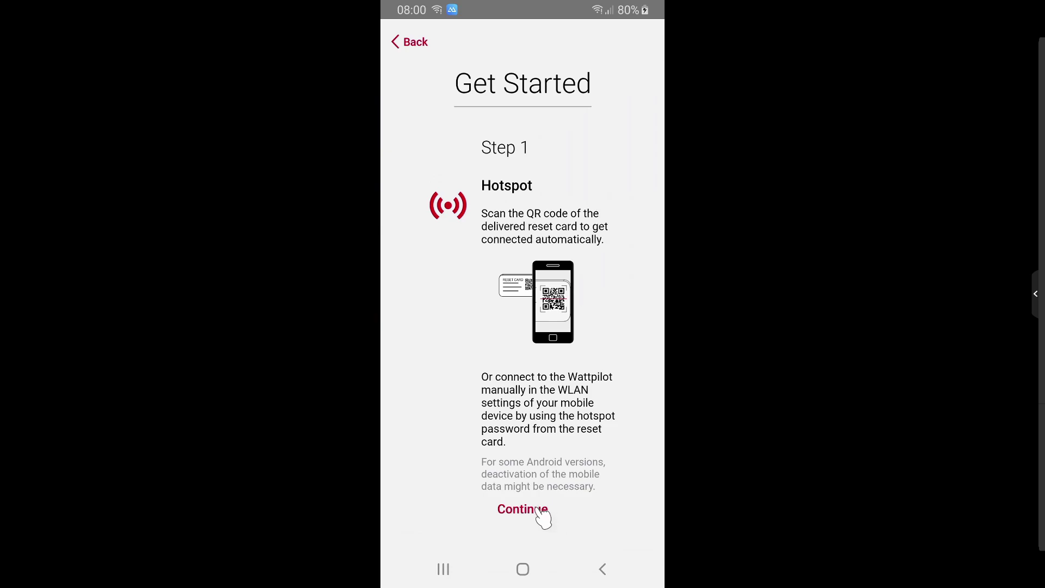
left_click(542, 514)
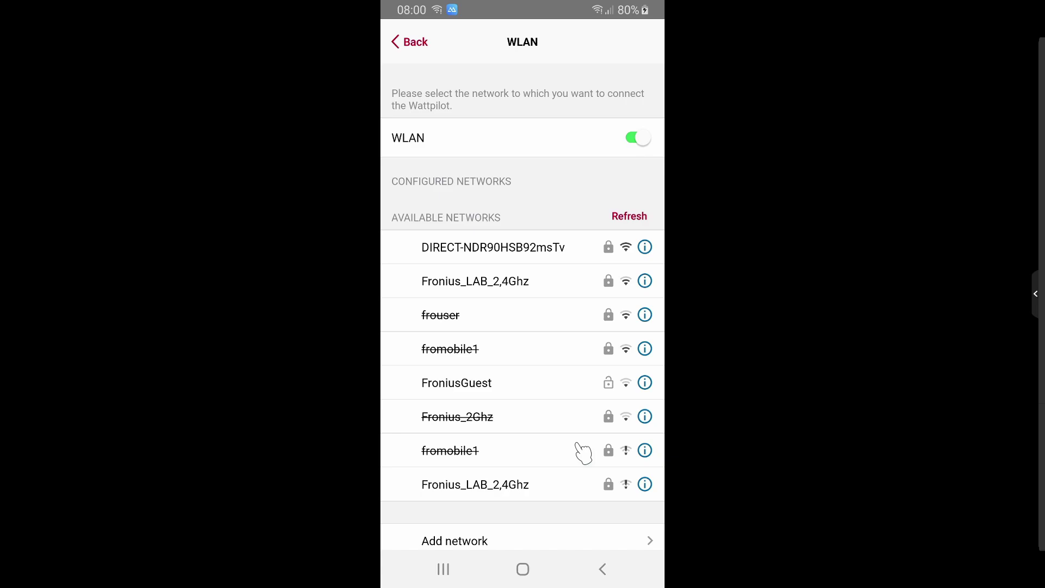
Select fromobile1 in the WLAN list so the list refreshes to show HomeWifi
left_click(583, 451)
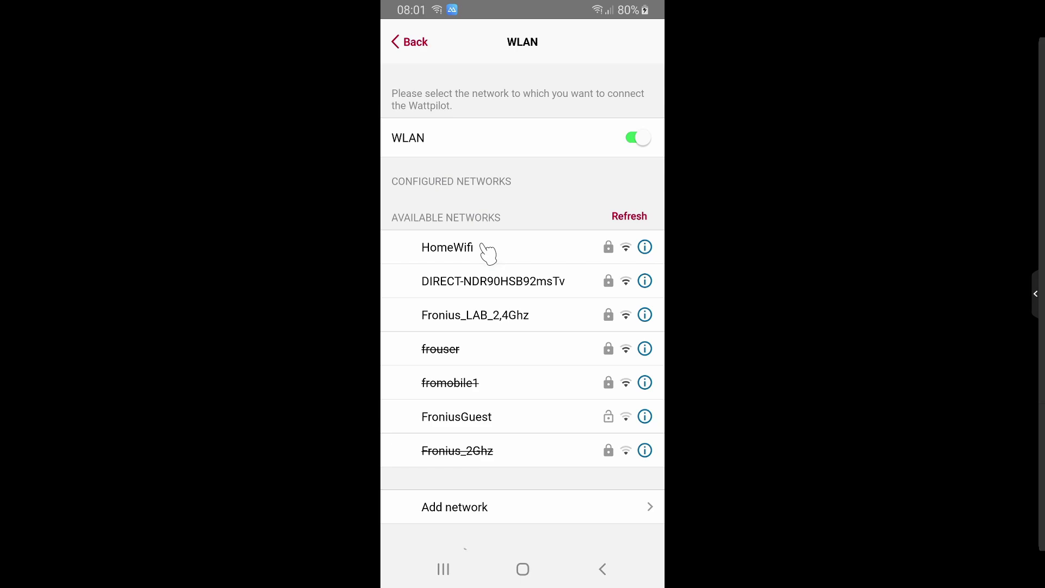
Connect the Wattpilot to HomeWifi by entering the network's Wi-Fi password
left_click(486, 252)
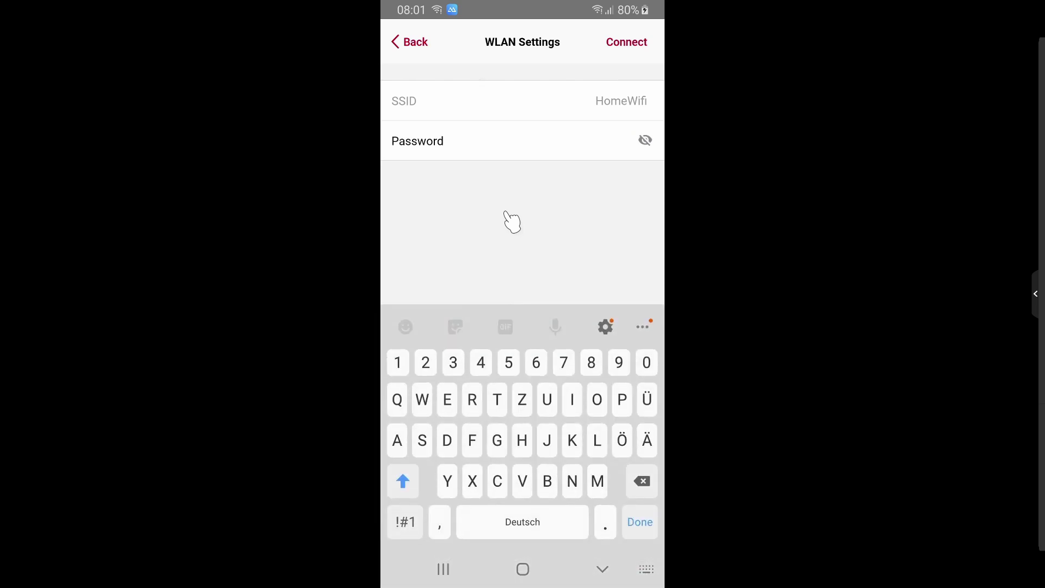
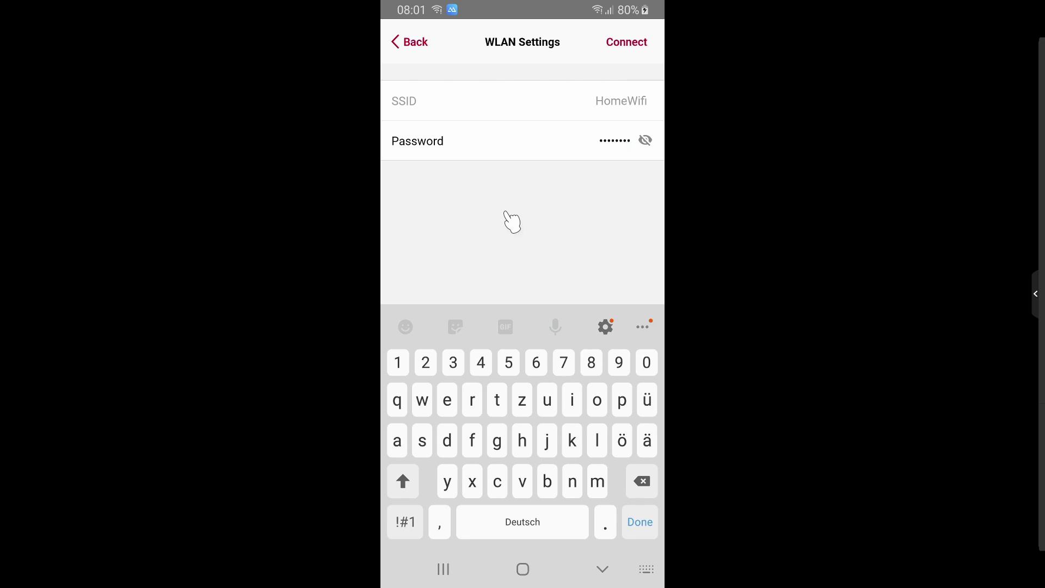
left_click(633, 43)
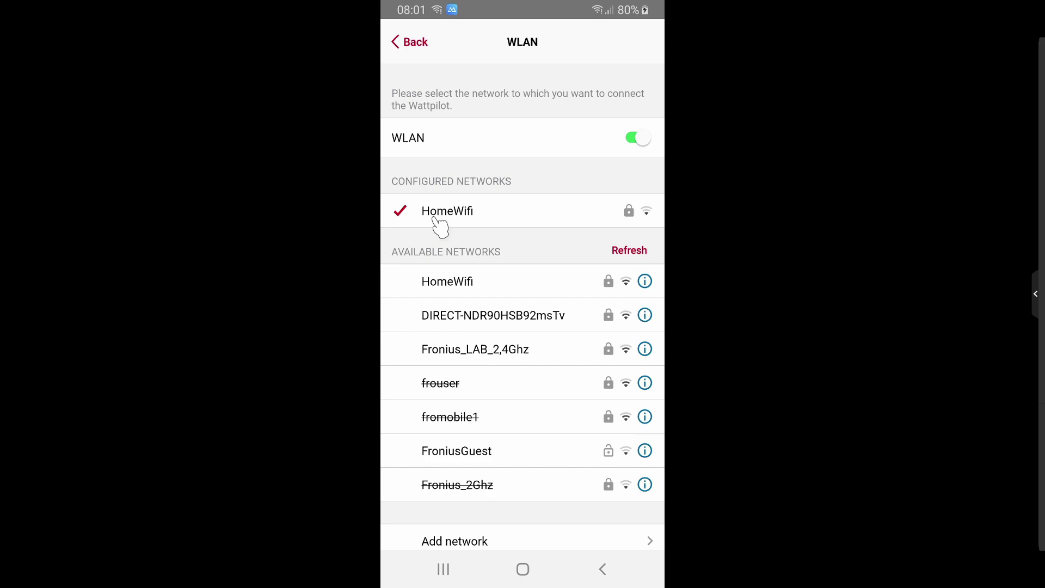
Scroll down the WLAN list and continue to Step 2, Password
scroll(440, 226, "down", 3)
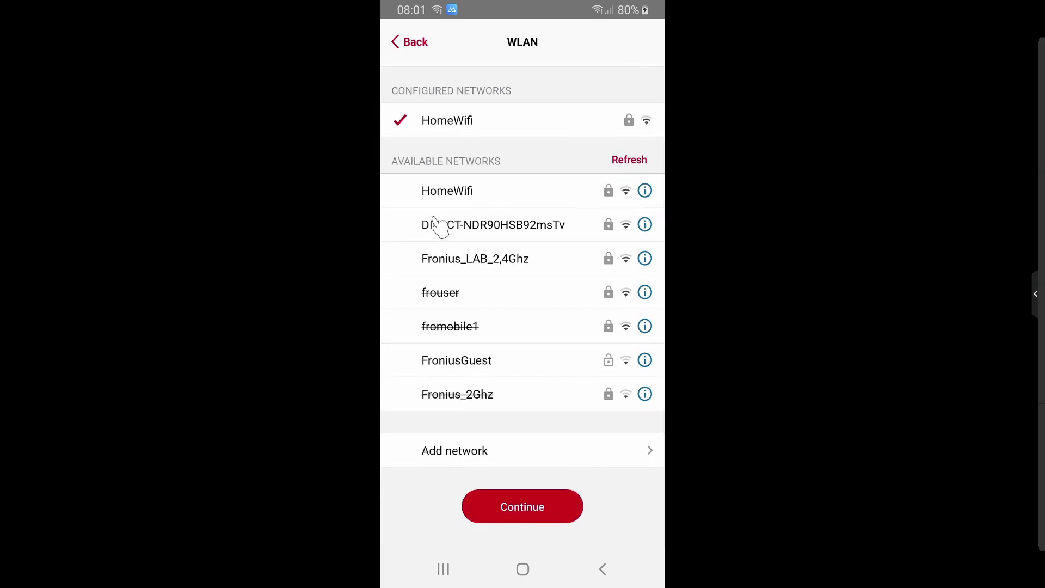
left_click(523, 509)
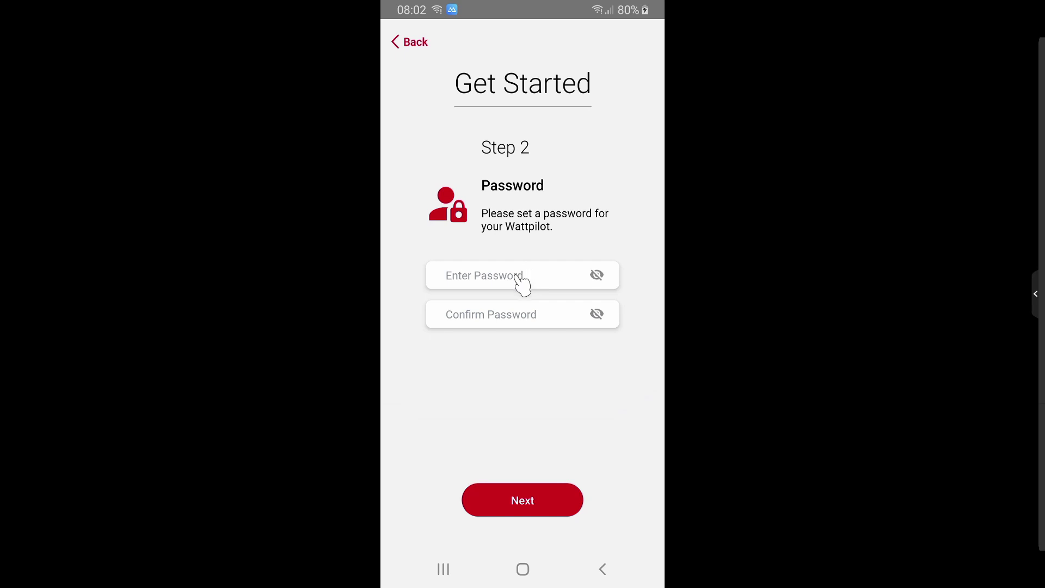
Enter and confirm a new Wattpilot password, then proceed to Step 3
left_click(522, 282)
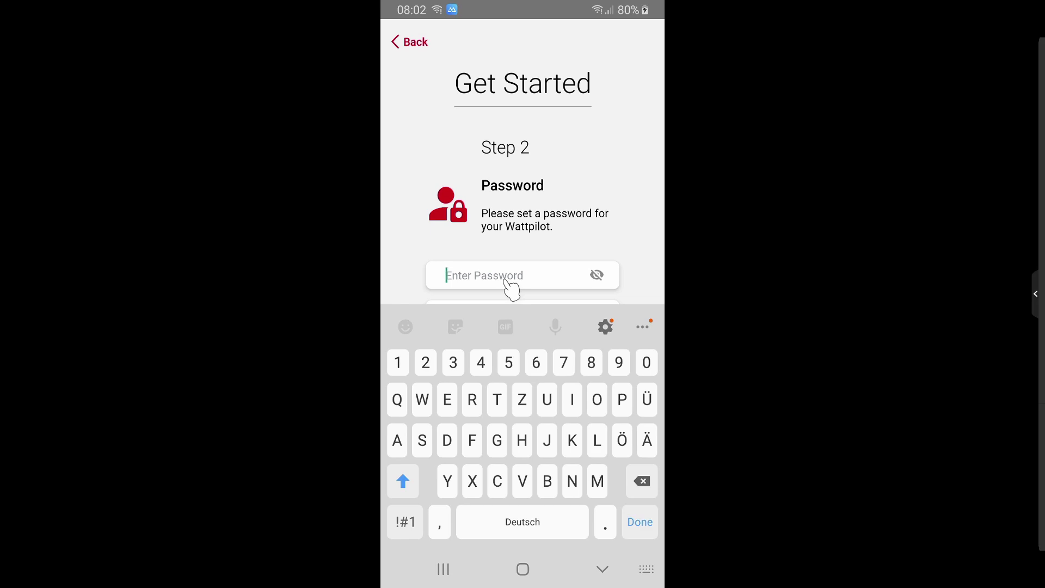
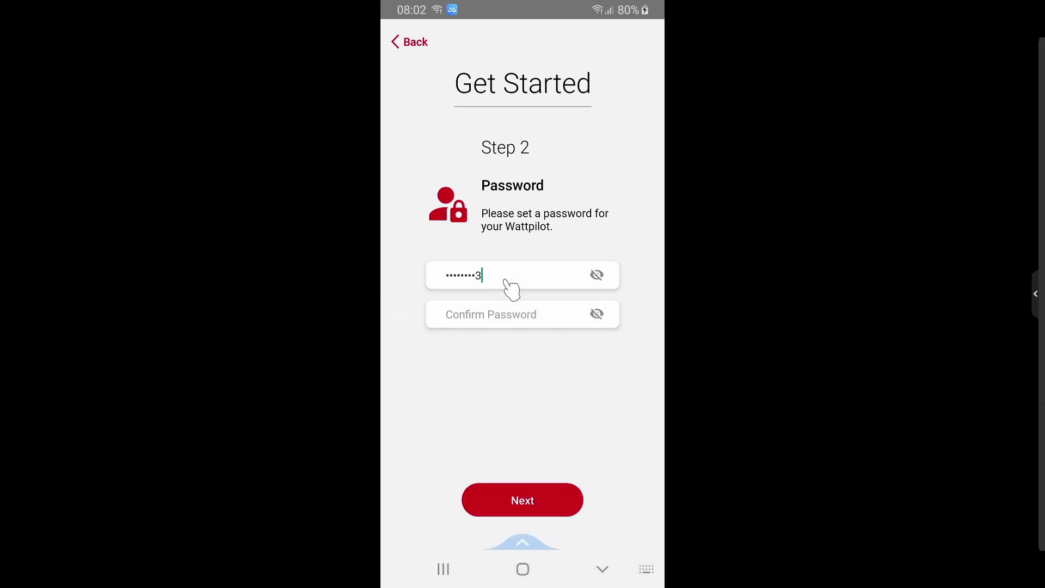
left_click(506, 319)
left_click(522, 501)
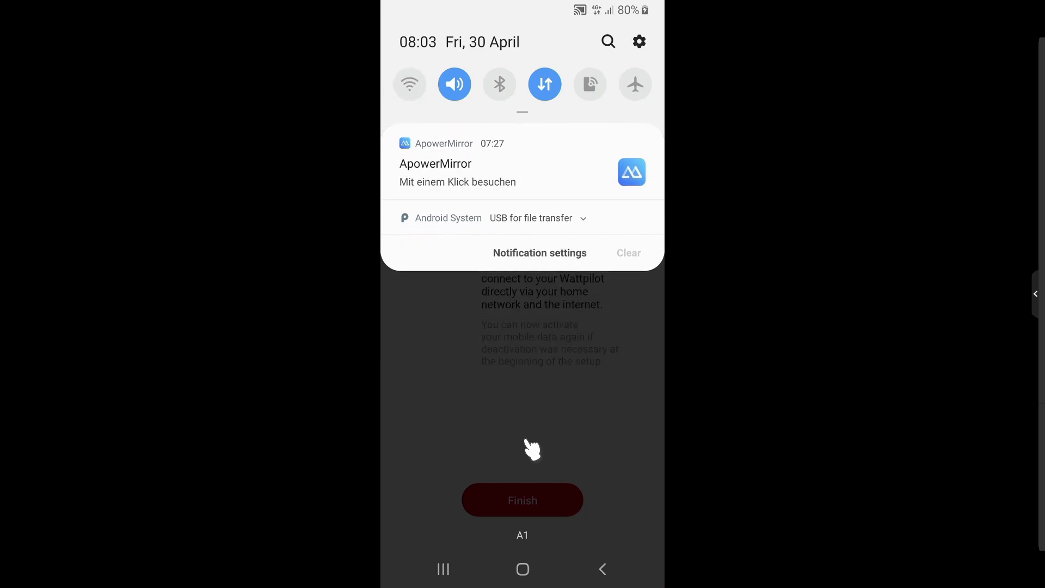
Dismiss the notification shade and finish the Step 3 Internet connection page to reach the Charging dashboard
left_click(527, 441)
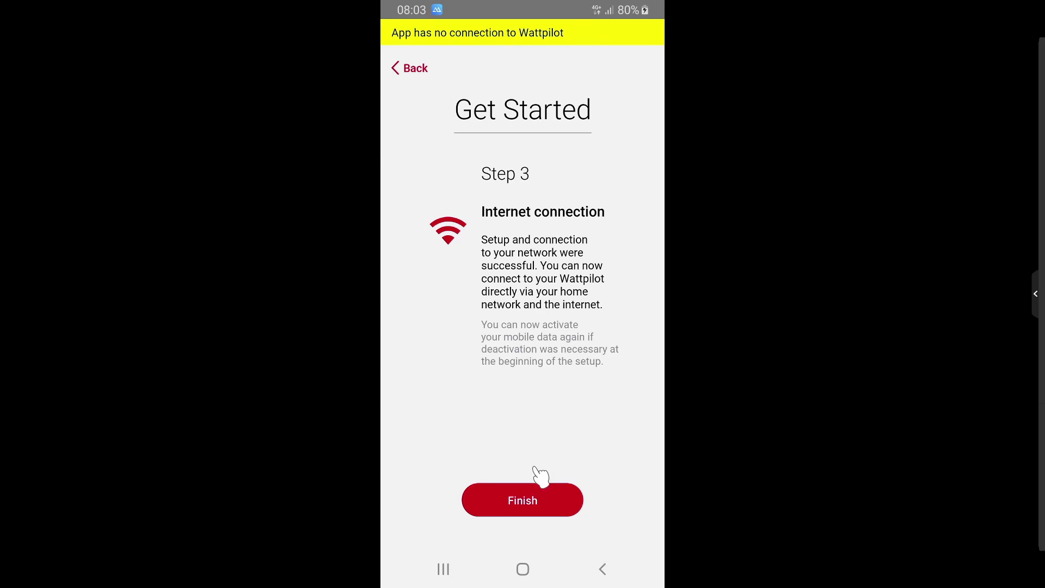
left_click(535, 499)
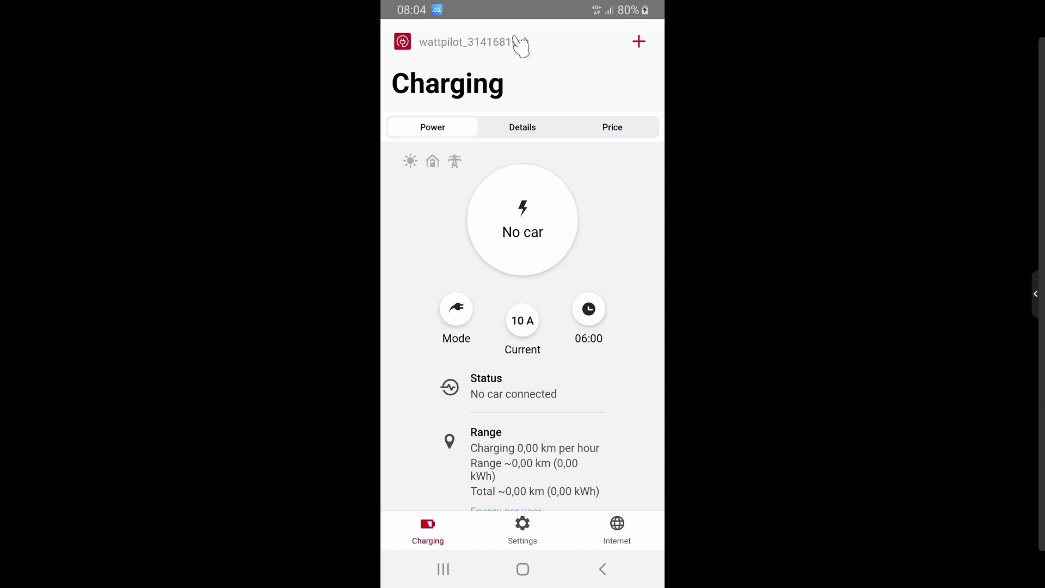
Start adding another Wattpilot and accept the Fronius Terms & Conditions and privacy statement
left_click(640, 42)
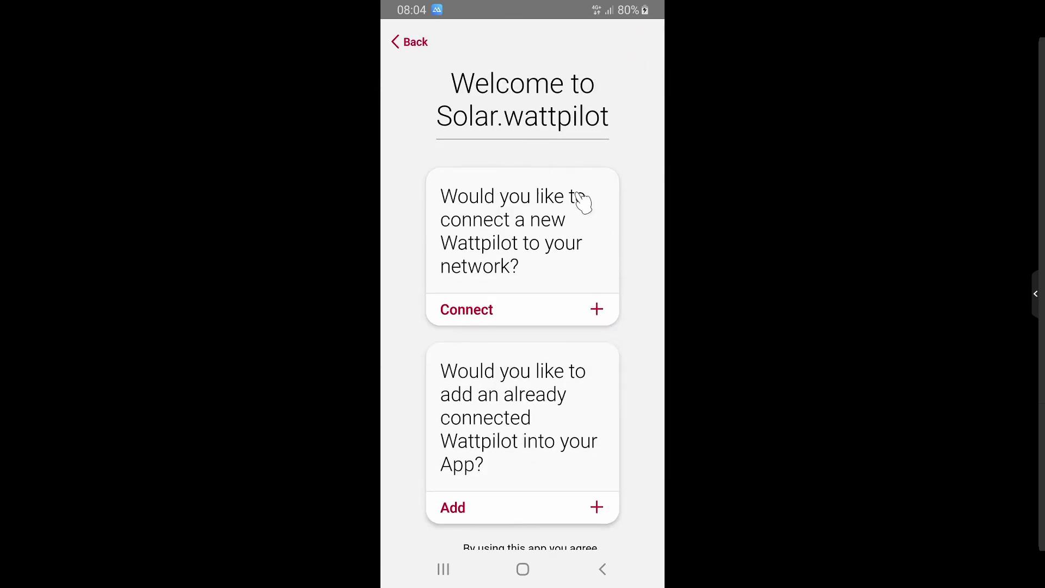
scroll(459, 422, "down", 3)
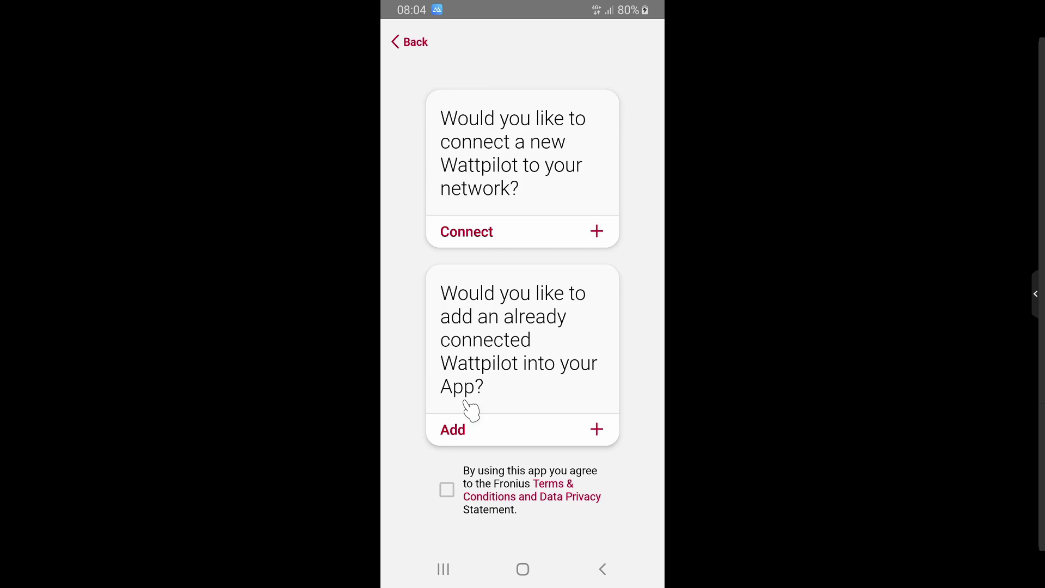
left_click(447, 491)
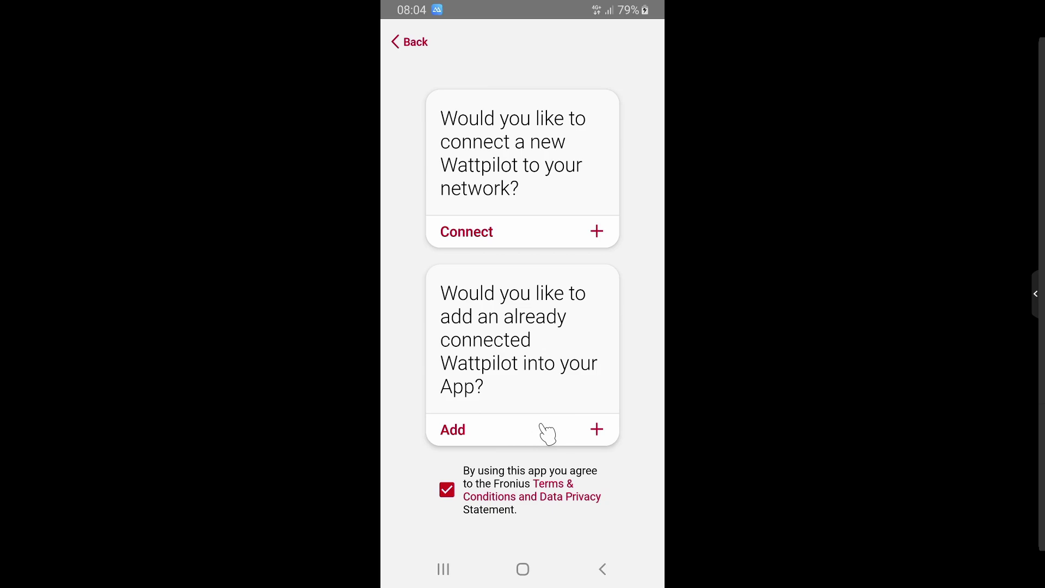
Choose to add an already connected Wattpilot, focus the Serial number field, then switch toward the Camera
left_click(548, 433)
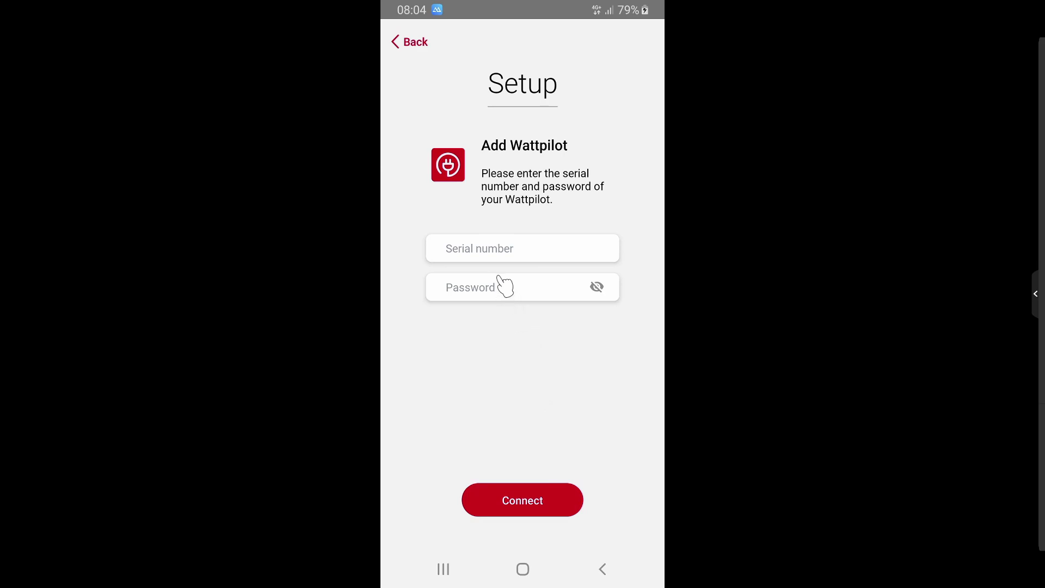
left_click(500, 250)
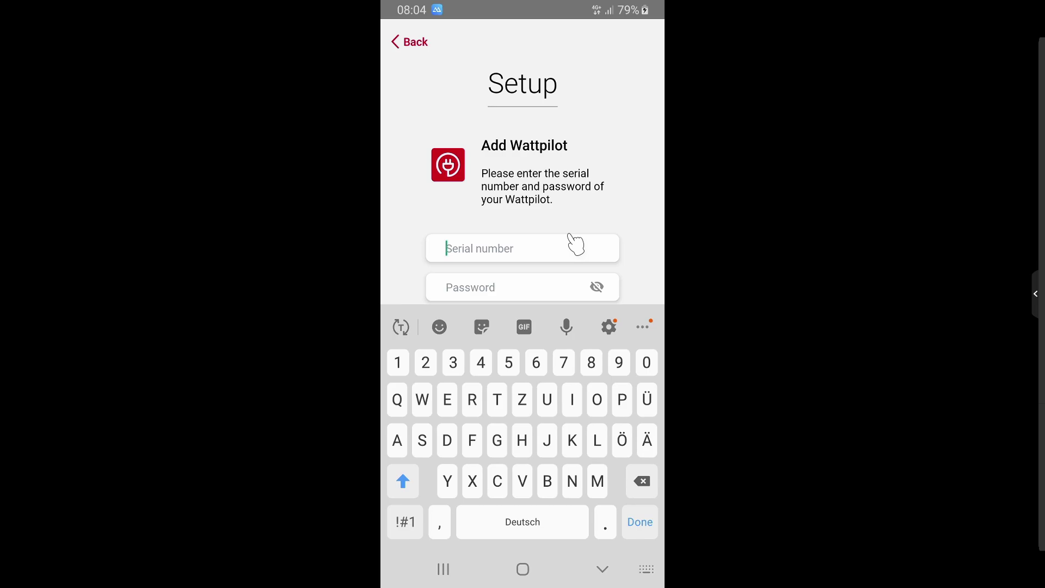
key("alt+Tab")
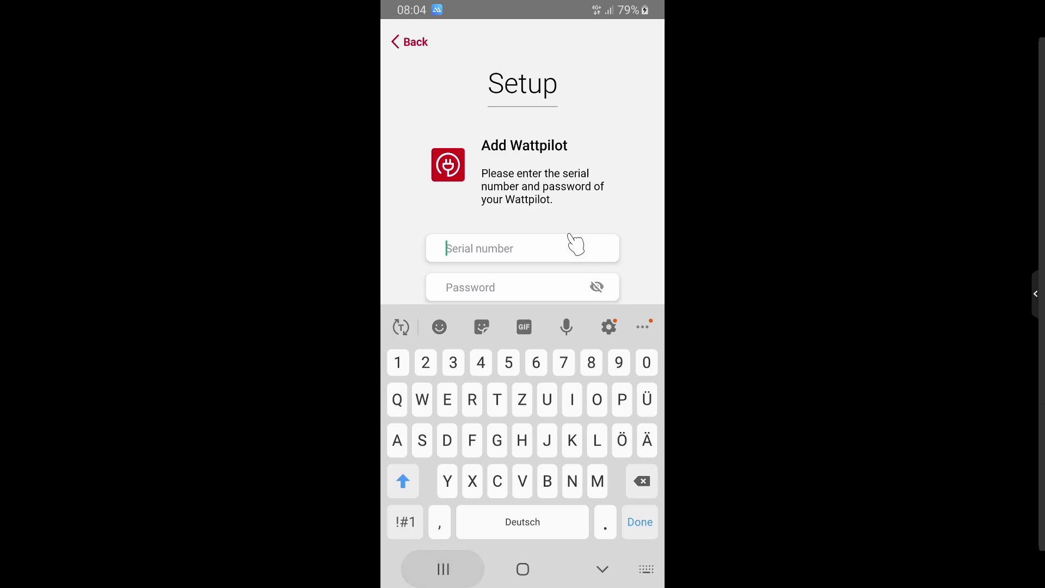
key("alt+Tab")
Read the serial number on the reset card in Samsung Camera, then return to the Add Wattpilot form
left_click(576, 243)
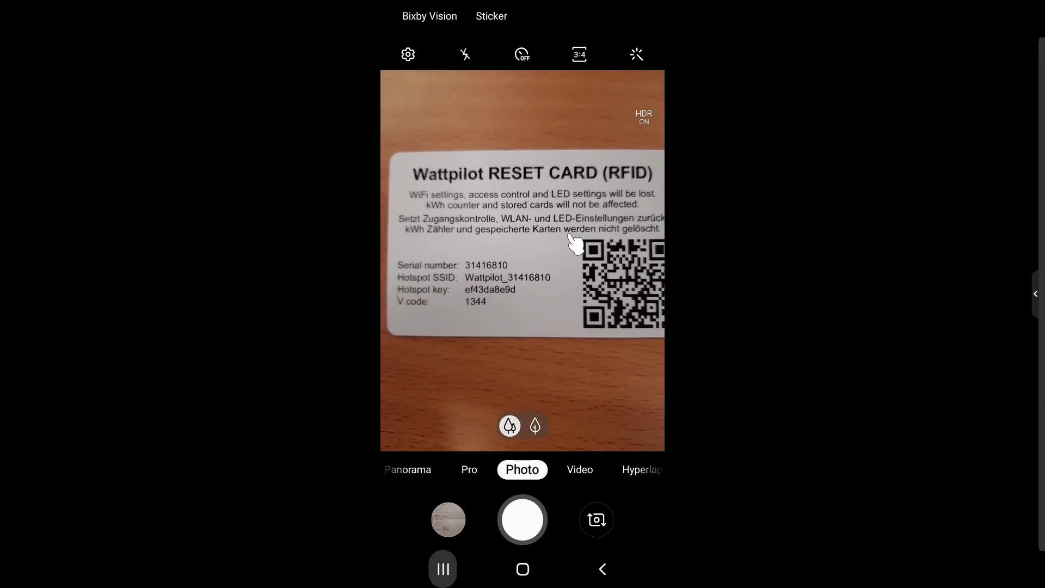
left_click(576, 243)
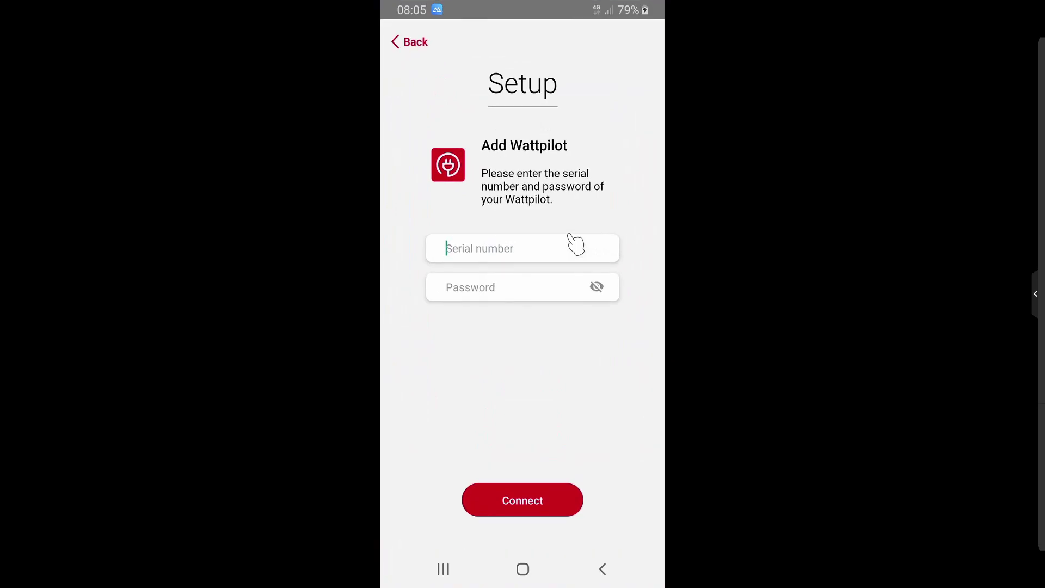
Enter serial number 31416780 and the Wattpilot's password from the reset card
left_click(576, 243)
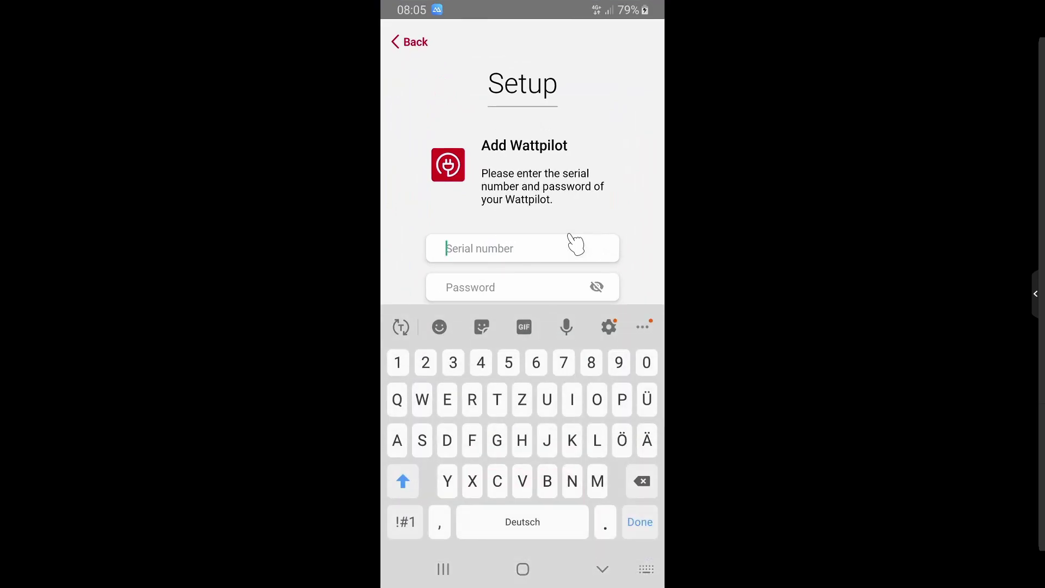
type("314")
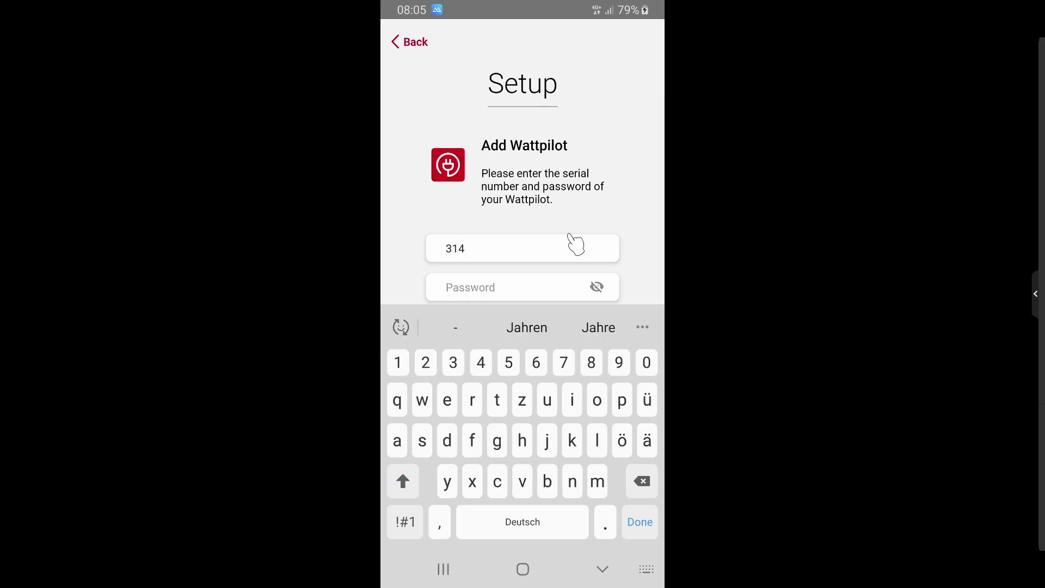
type("16780")
key("Tab")
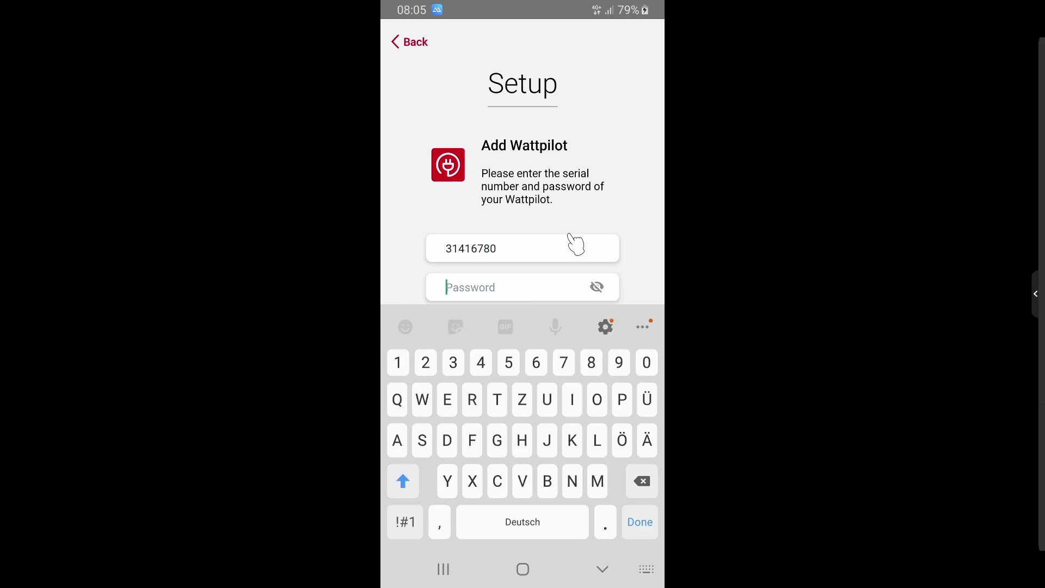
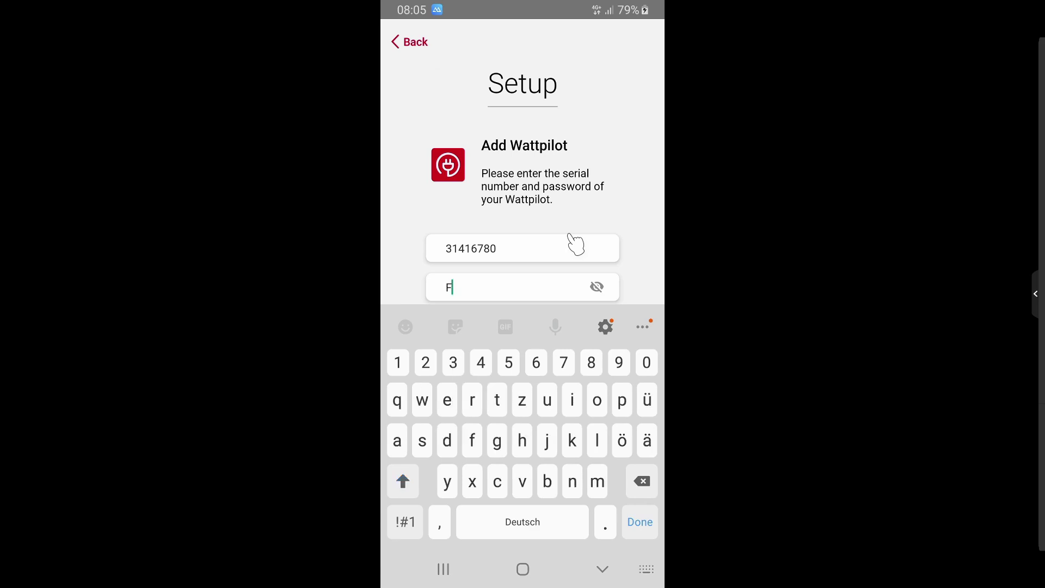
key("Return")
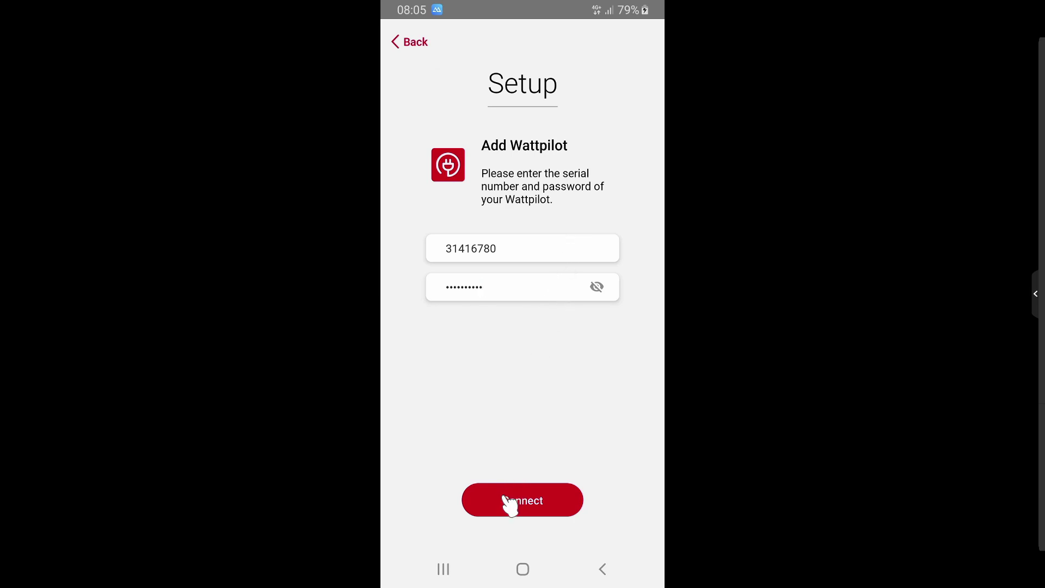
Connect to the Wattpilot and open Select a Wattpilot showing wattpilot_31416810 and wattpilot_31416780
left_click(546, 500)
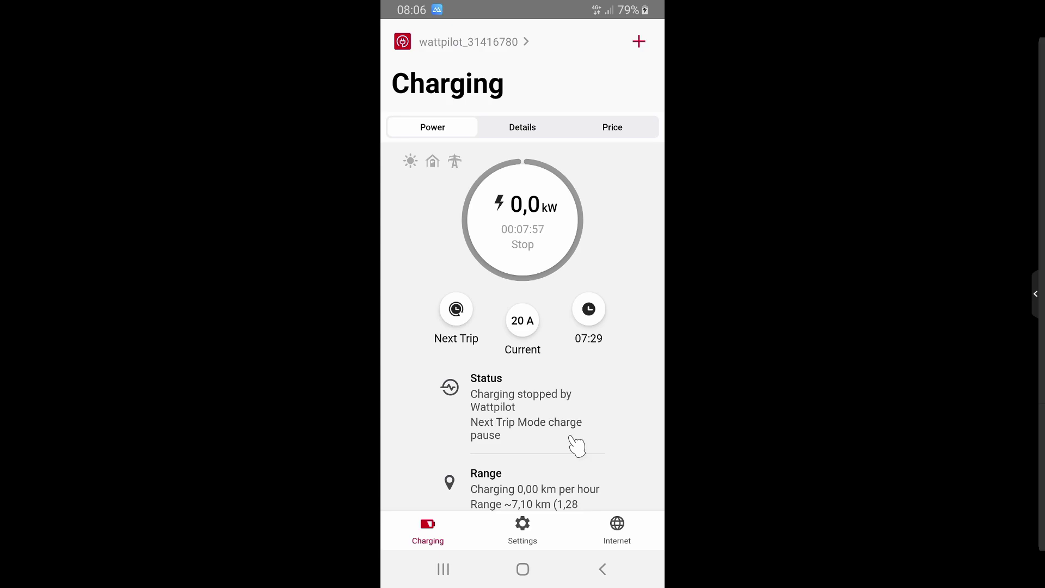
left_click(482, 44)
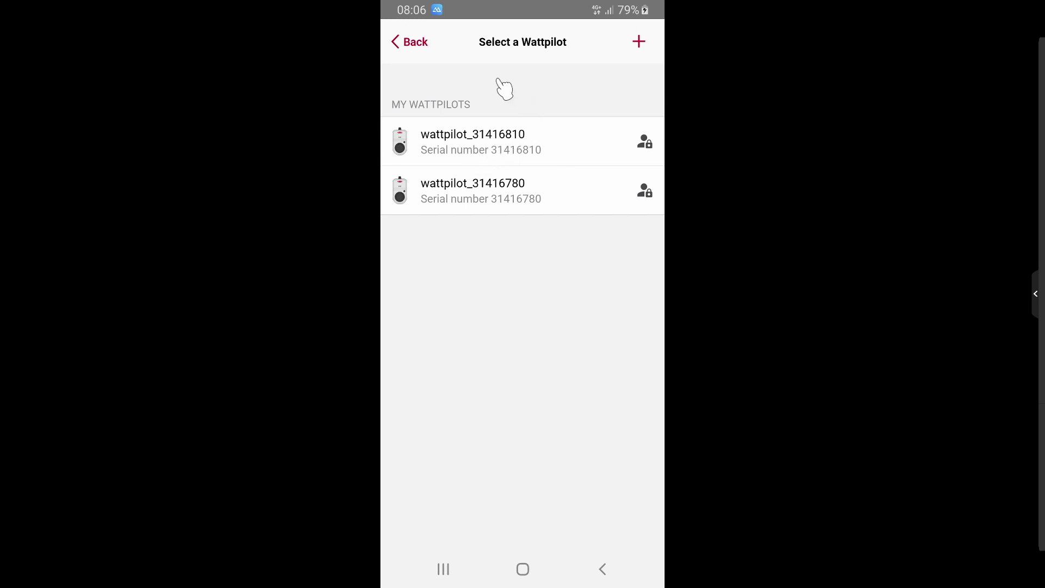
Go back to the wattpilot_31416780 Charging dashboard showing 20 A and Next Trip Mode pause
left_click(409, 48)
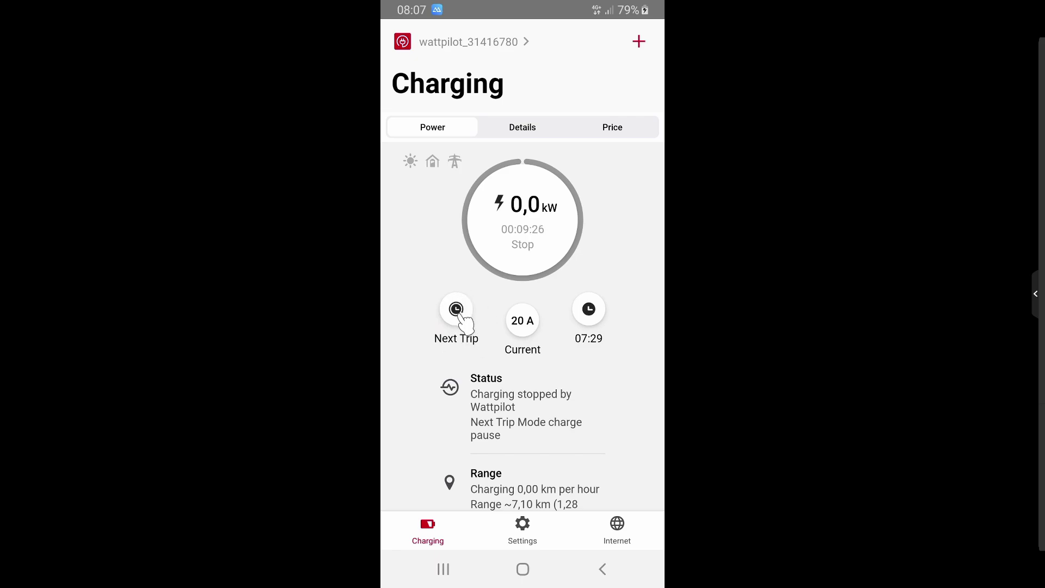
Review the charging Mode and Current settings, returning to the overview with the current at 6 A
left_click(458, 310)
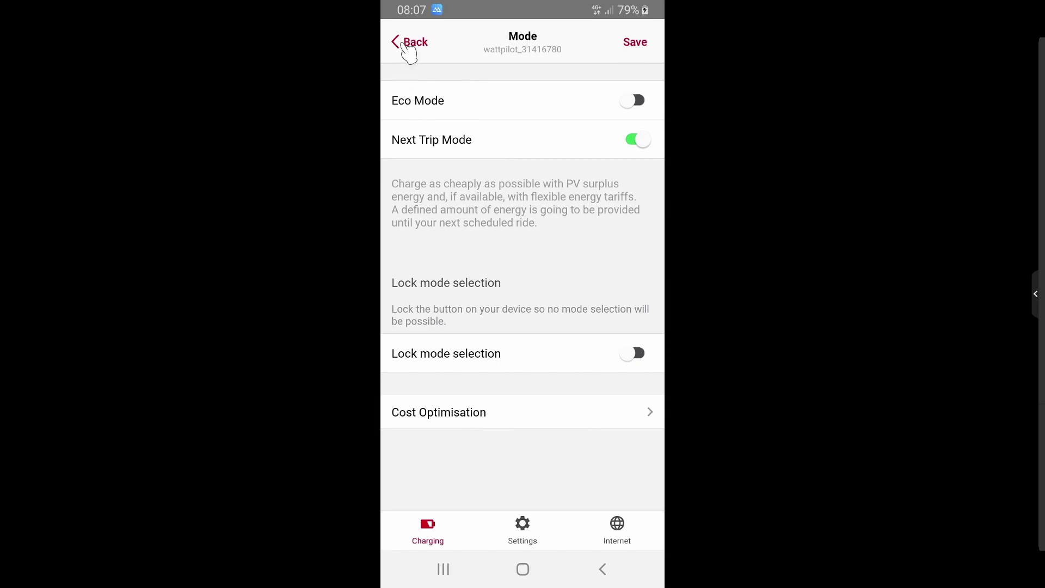
left_click(410, 44)
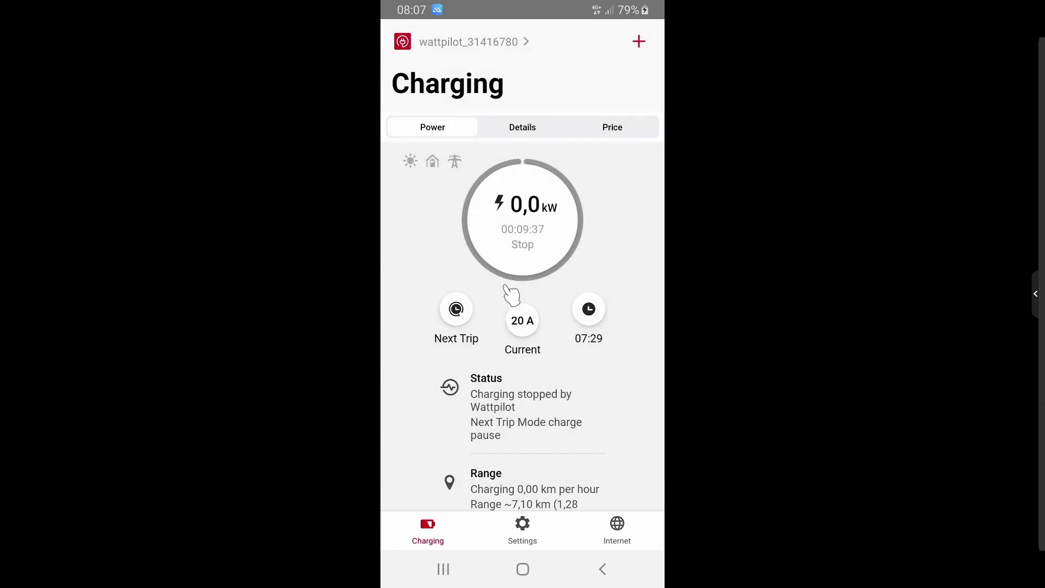
left_click(531, 325)
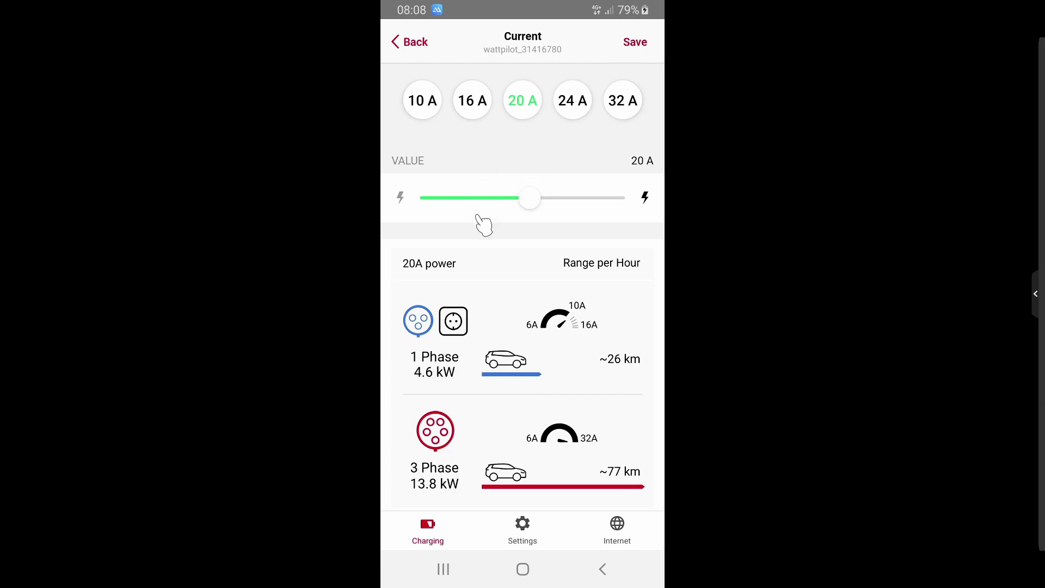
scroll(479, 222, "down", 1)
left_click(413, 42)
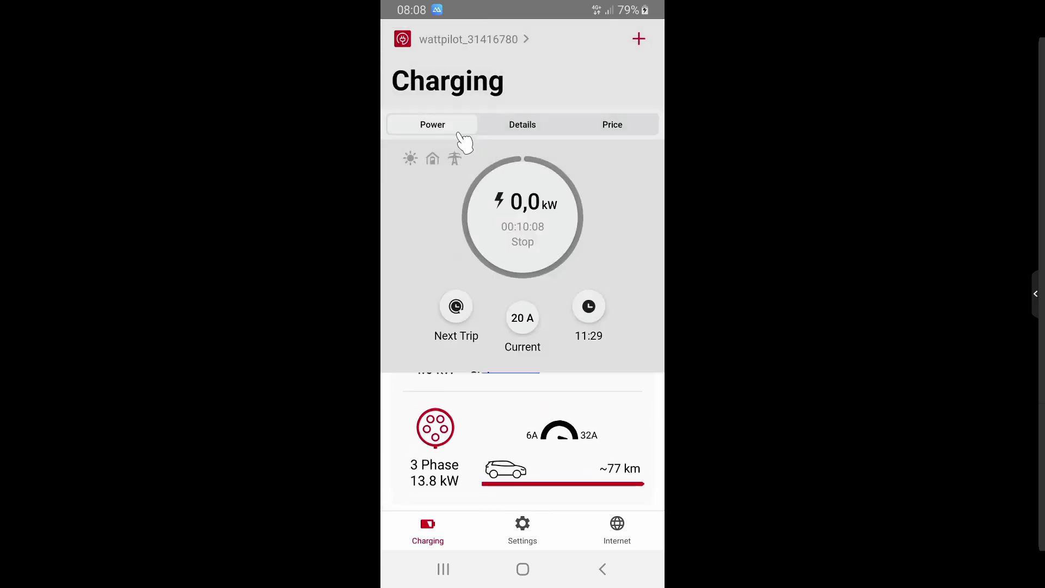
Check Next Trip Mode's 50 km (9,00 kWh) minimum charge and finish time, then return to the overview
left_click(590, 310)
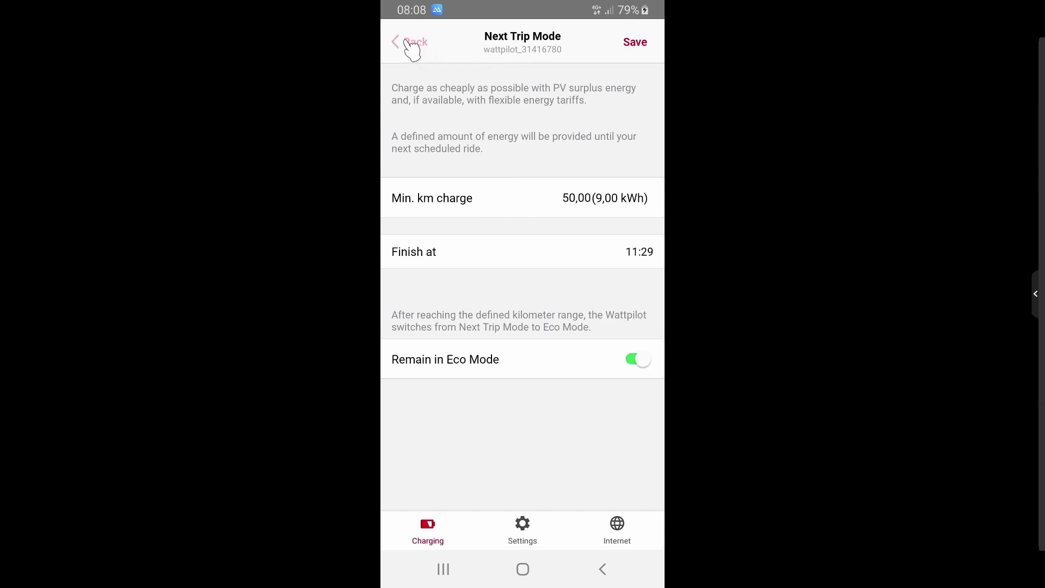
left_click(411, 45)
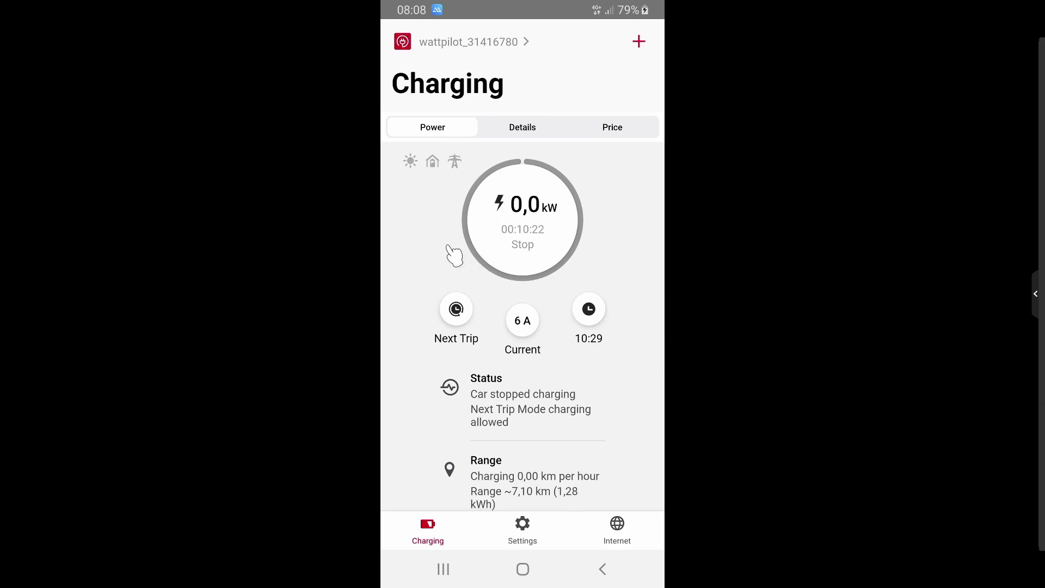
scroll(455, 255, "down", 4)
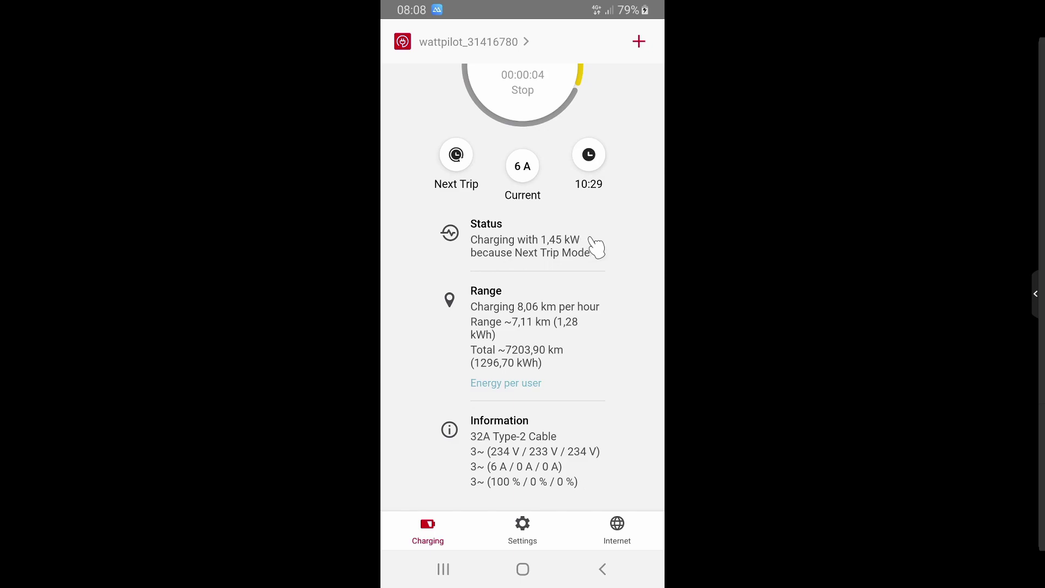
scroll(596, 248, "up", 5)
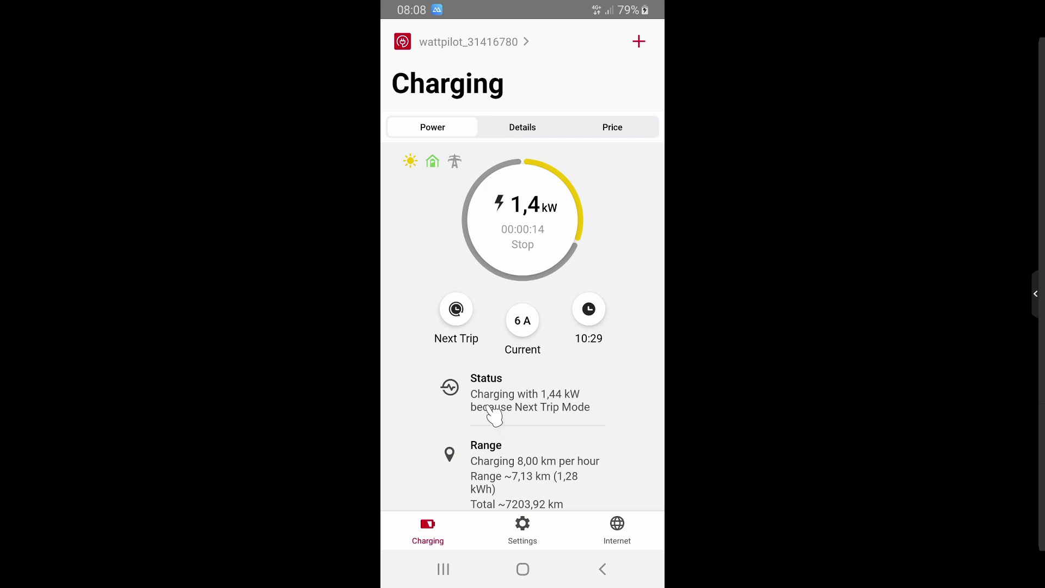
left_click_drag(532, 390, 458, 291)
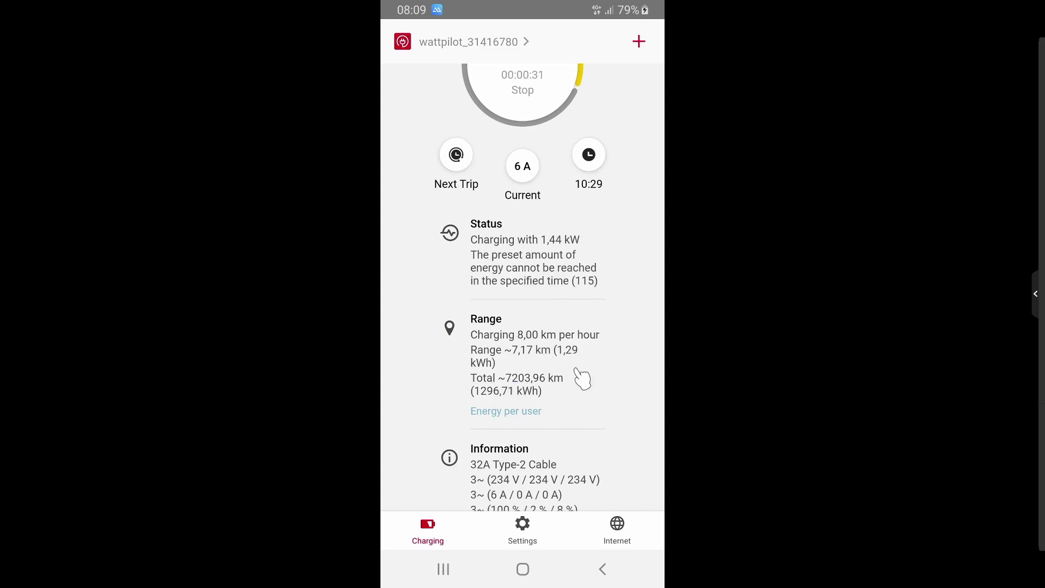
scroll(567, 392, "down", 1)
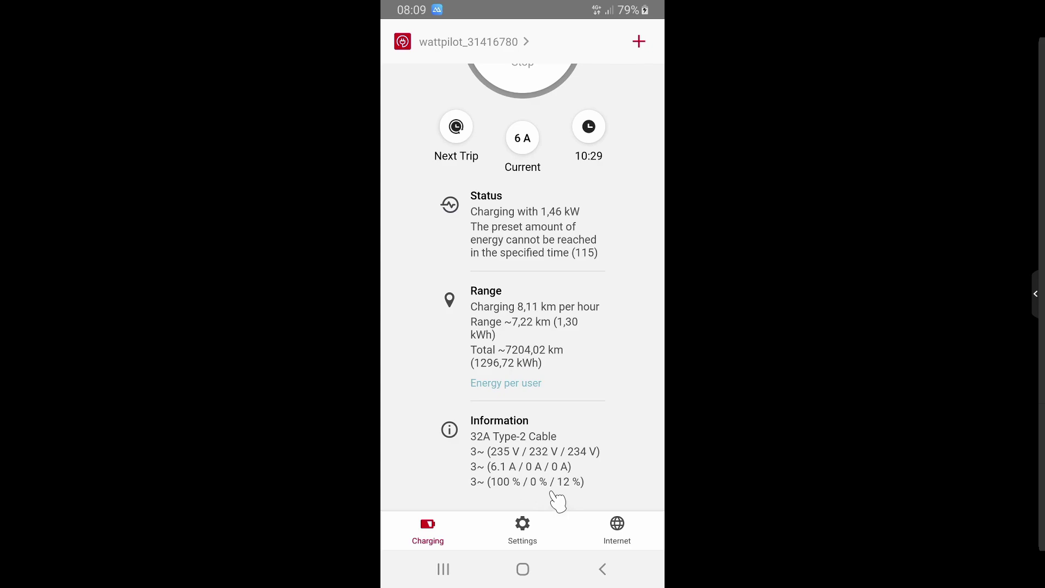
scroll(551, 430, "up", 5)
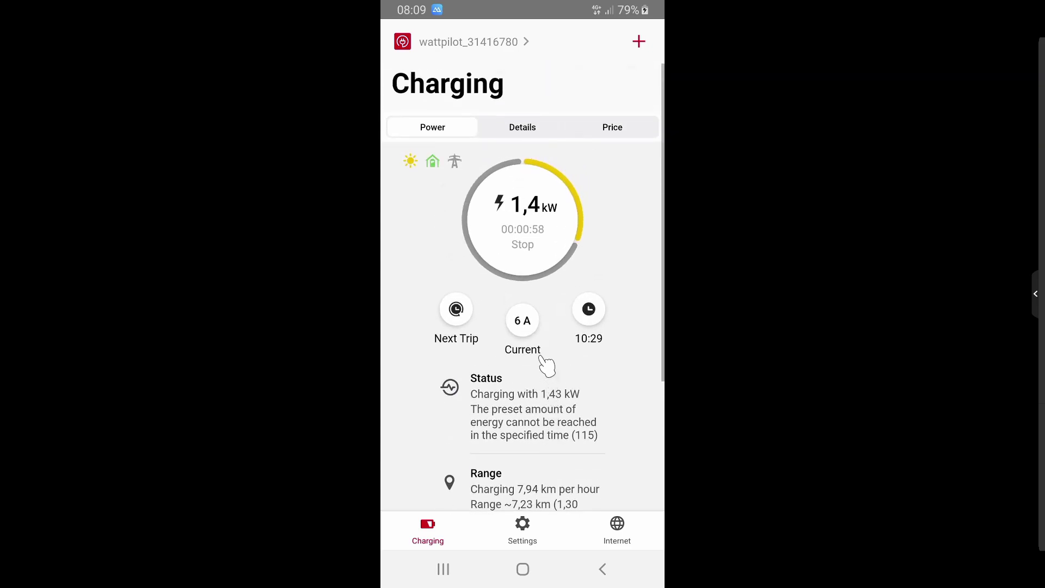
Show the Details view and scroll through values like 1,45 kW charging power and 8,06 km/h range gain
left_click(527, 128)
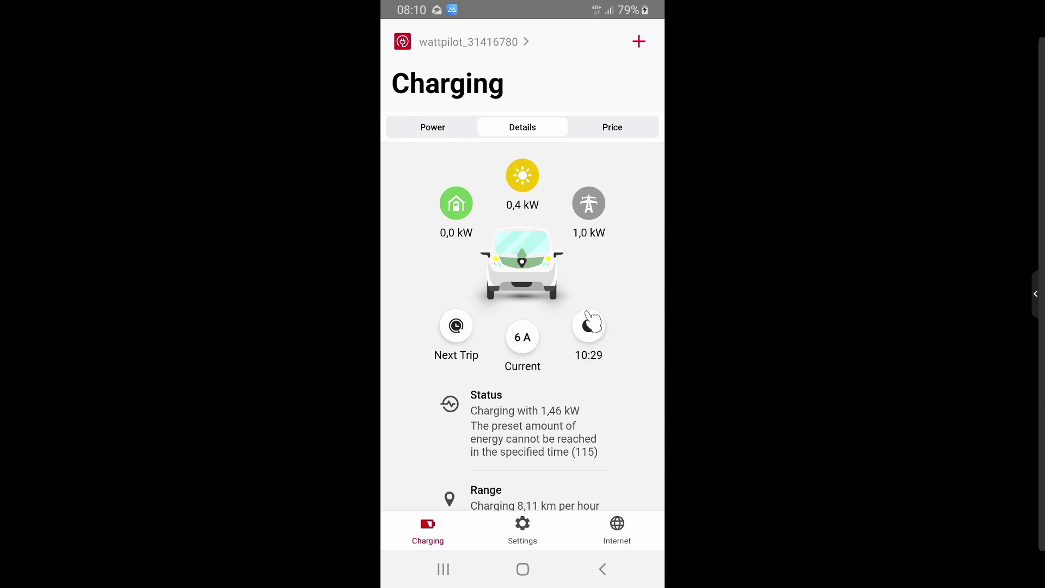
scroll(620, 331, "down", 4)
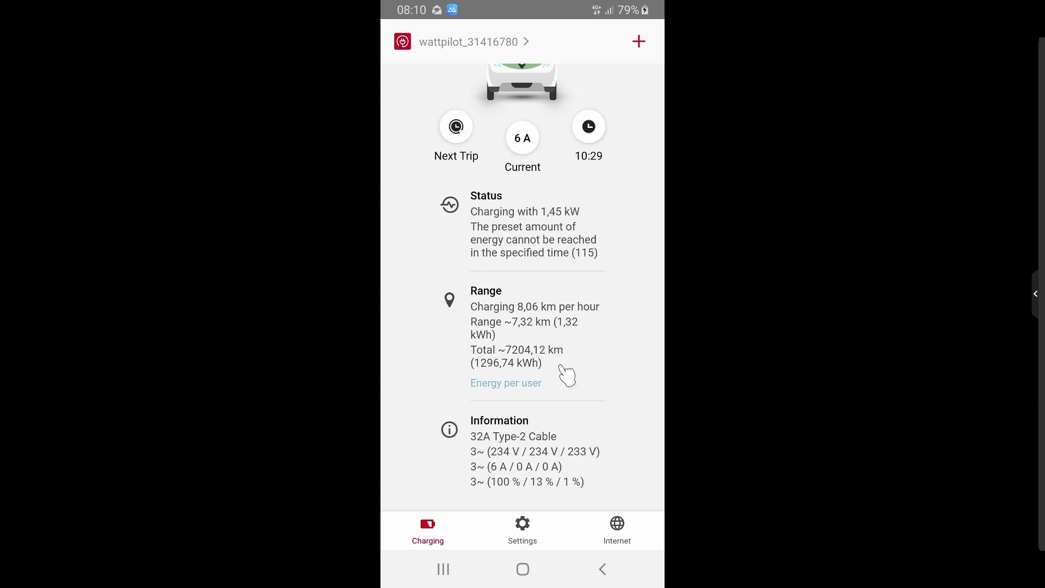
scroll(564, 372, "up", 4)
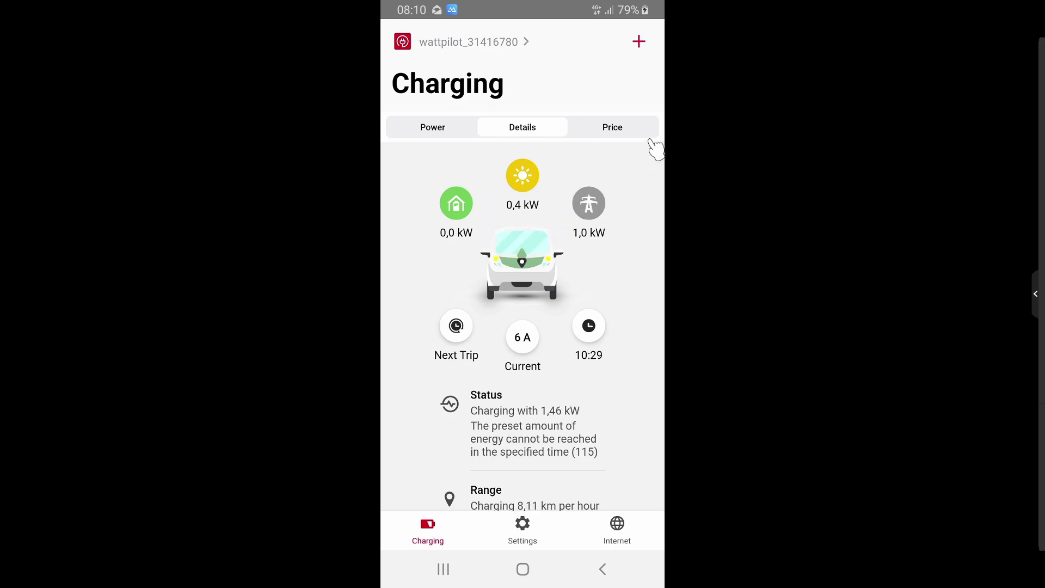
Check the price forecast, then return the Charging screen to the live Power overview
left_click(627, 131)
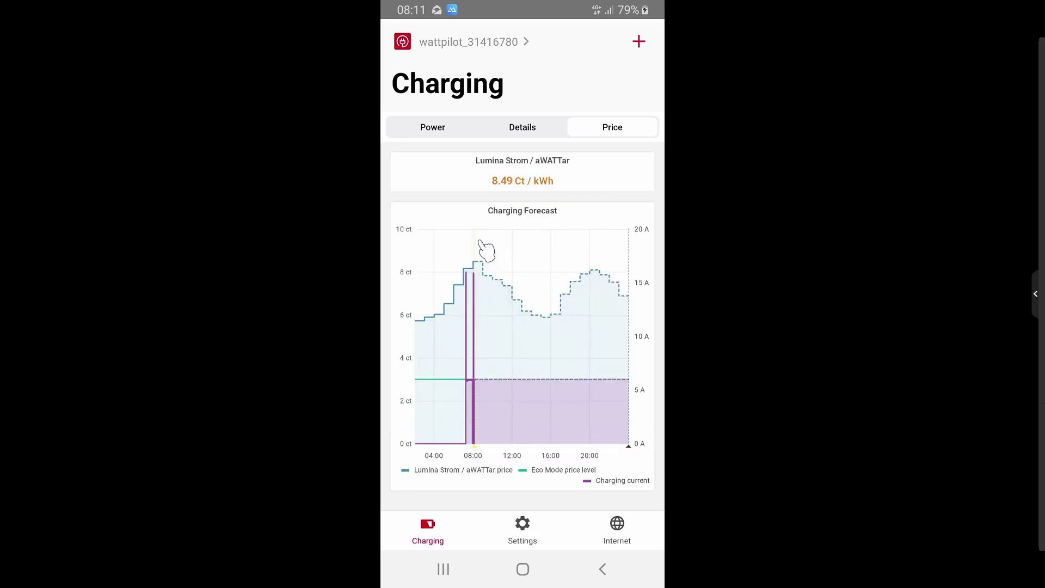
left_click(442, 131)
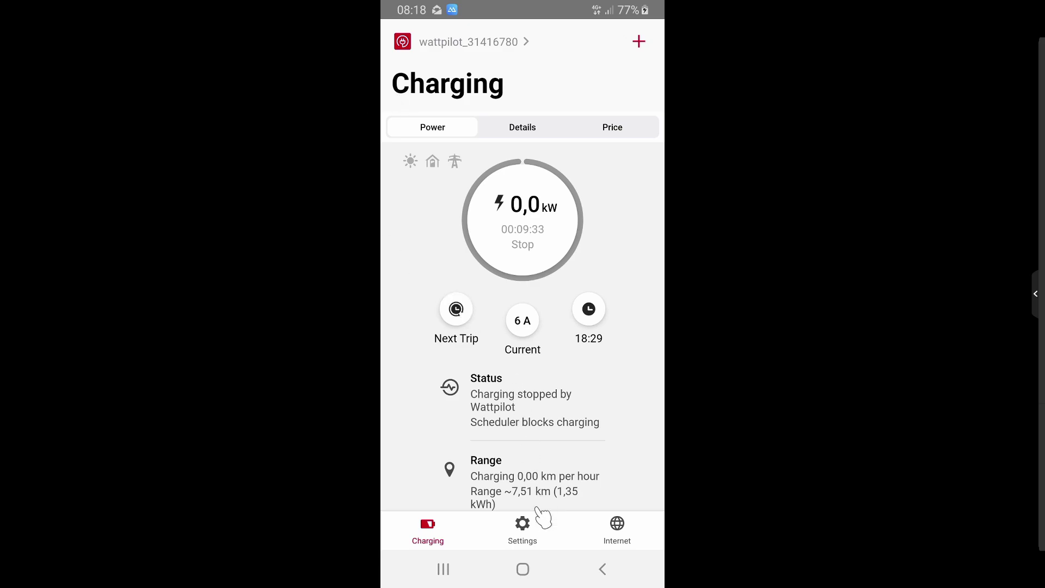
Go to the Settings list, backing out of Cost Optimisation, and scroll through its smart options
left_click(524, 534)
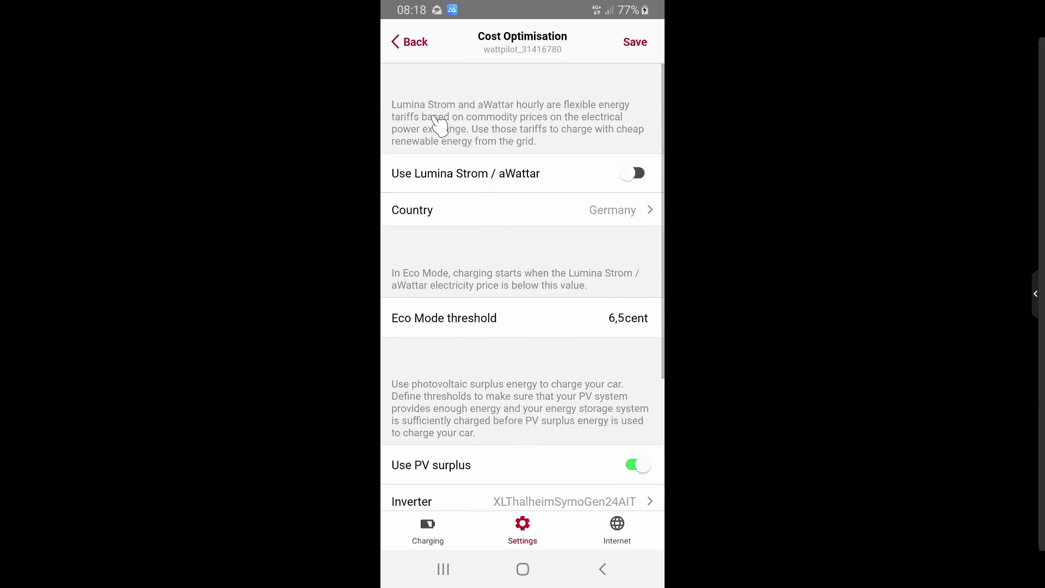
left_click(405, 43)
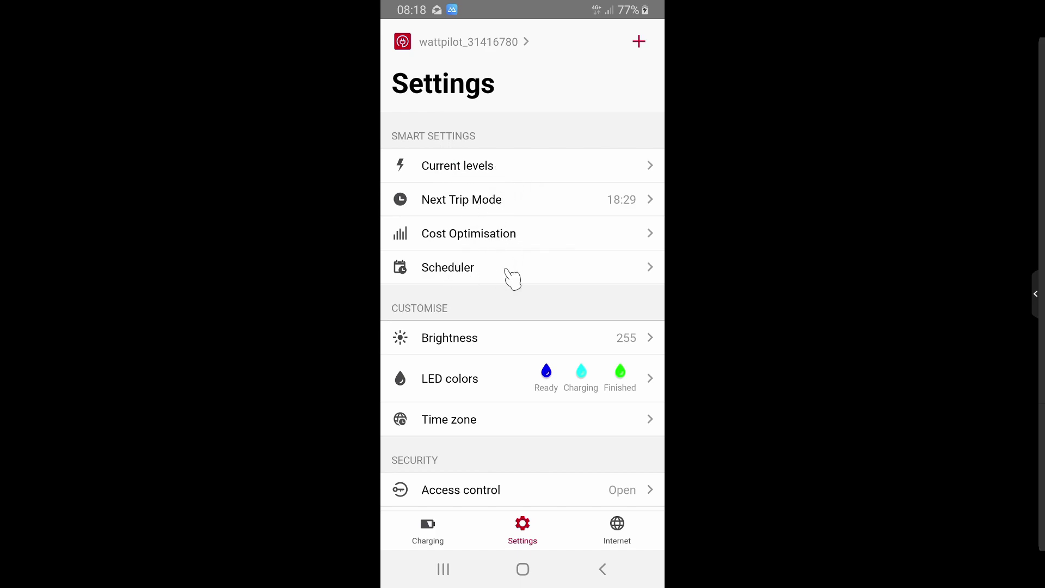
scroll(509, 302, "down", 3)
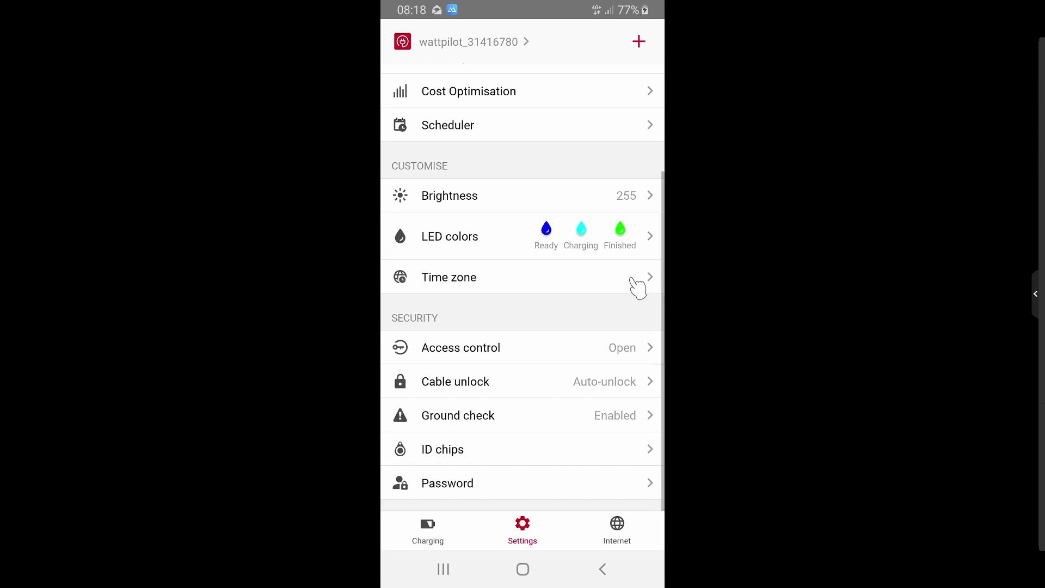
scroll(545, 280, "up", 3)
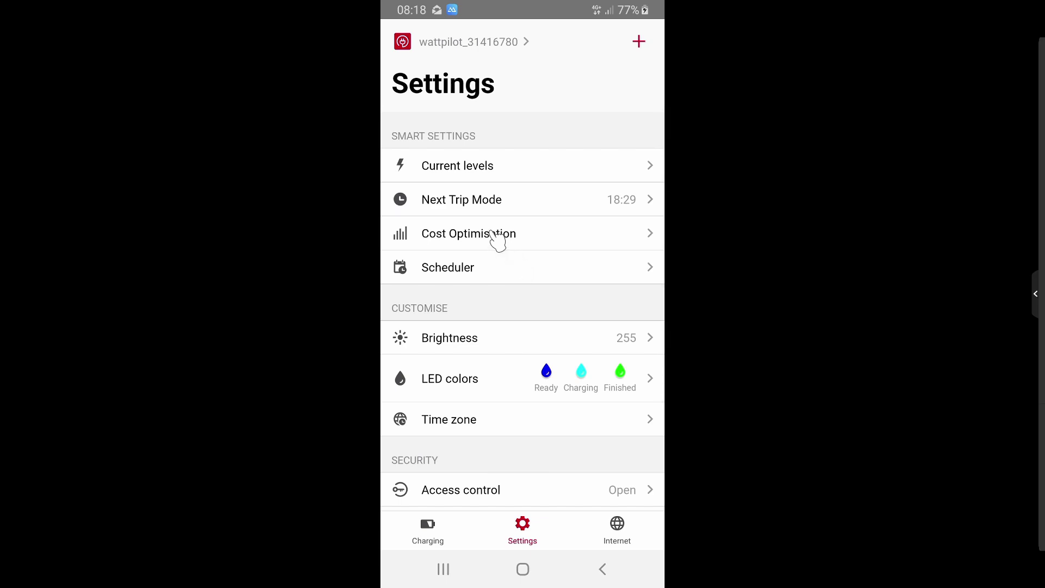
Open Cost Optimisation and save Germany as the electricity price country
left_click(498, 238)
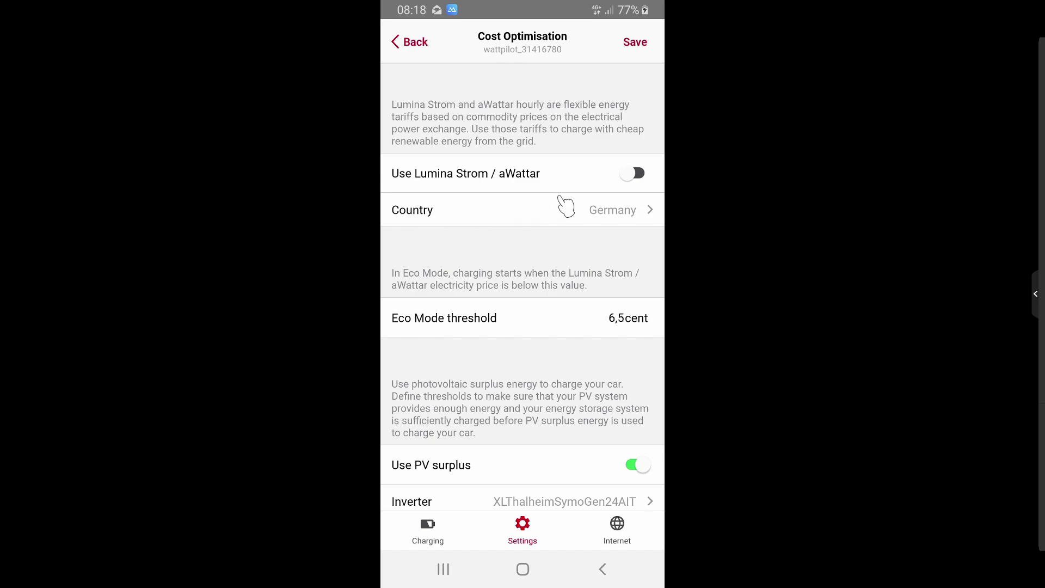
left_click(633, 218)
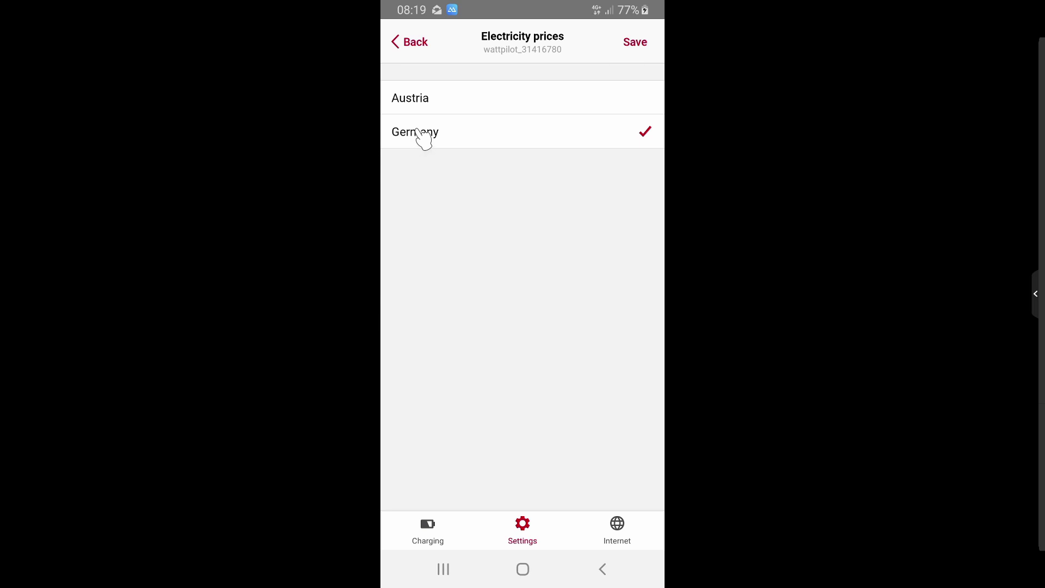
left_click(423, 100)
left_click(435, 136)
left_click(646, 41)
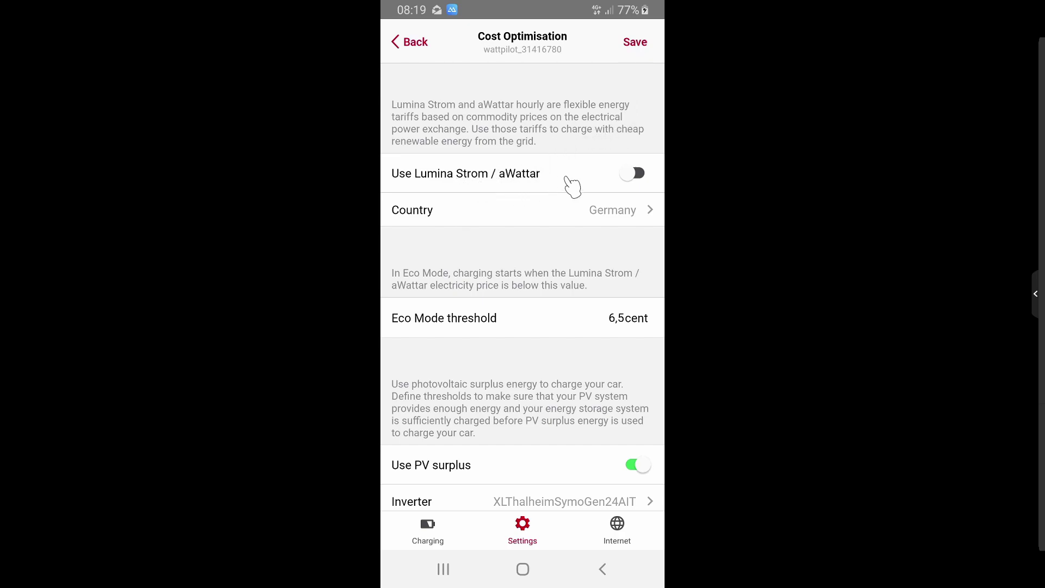
Switch on Use Lumina Strom / aWattar tariff pricing
left_click(636, 173)
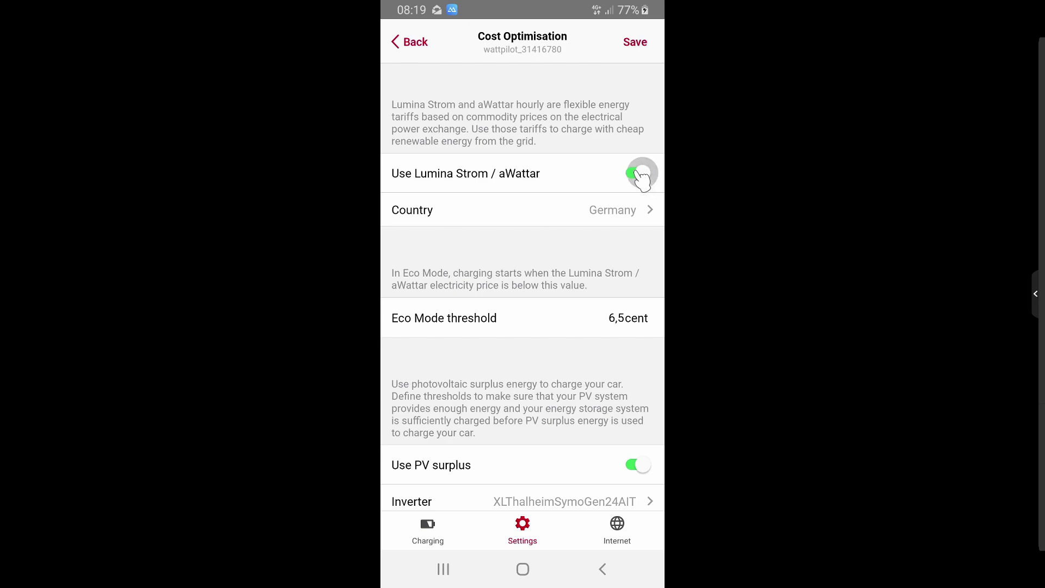
left_click(638, 175)
left_click(636, 175)
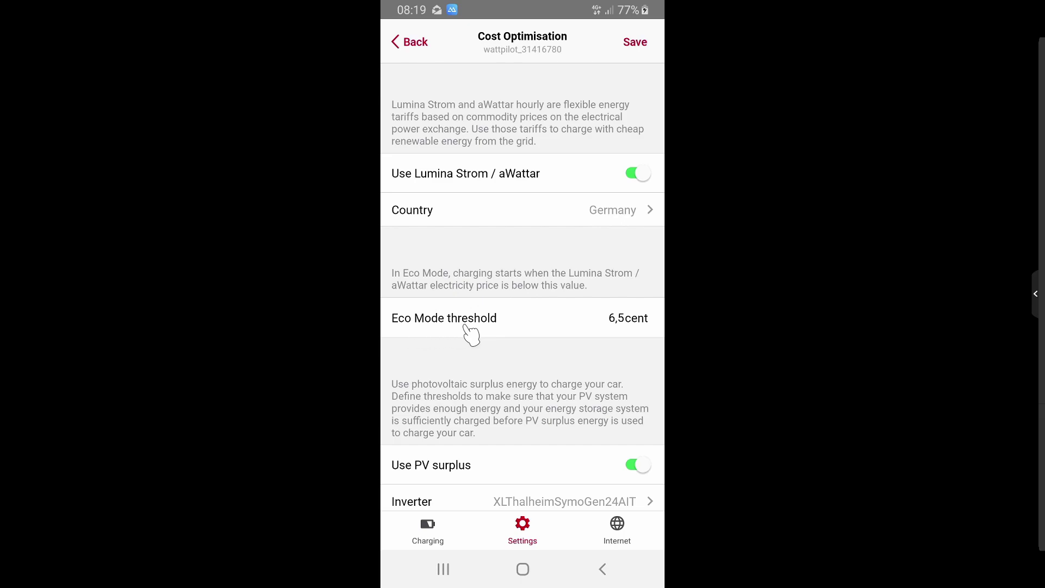
Enter 7 cent as the Eco Mode threshold using the phone's numeric keyboard
left_click(620, 320)
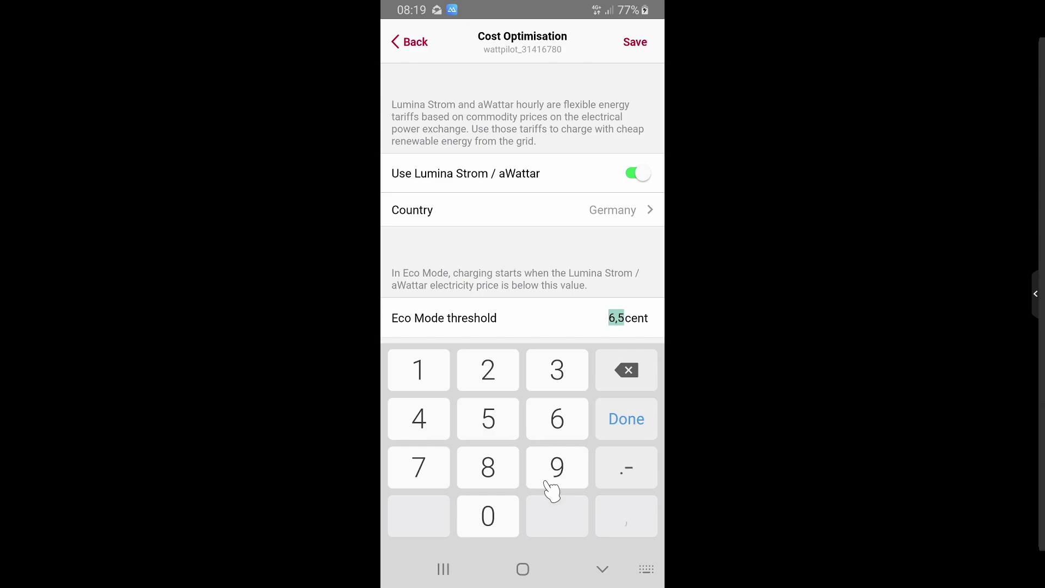
key("Escape")
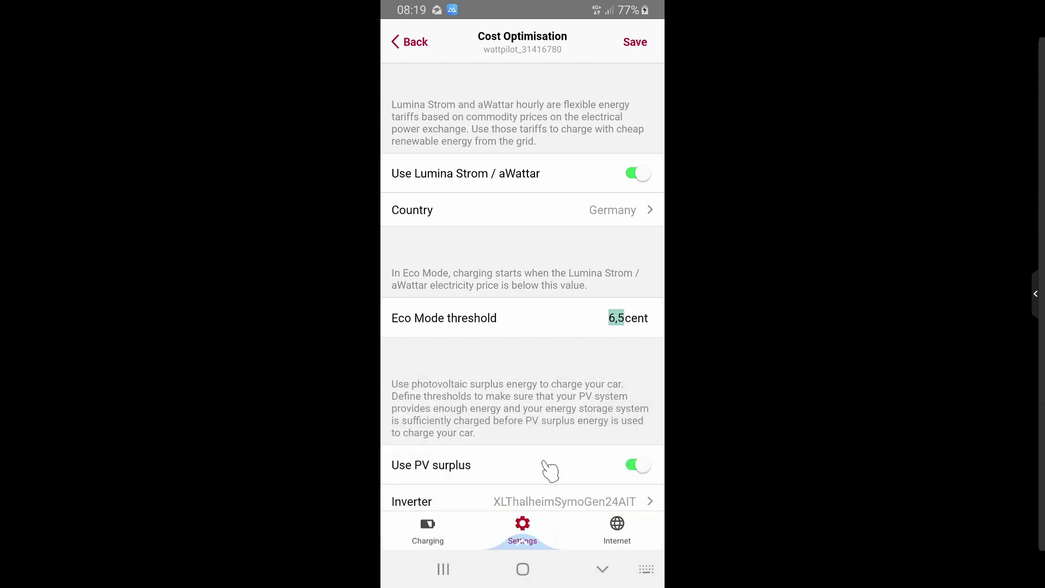
left_click(640, 392)
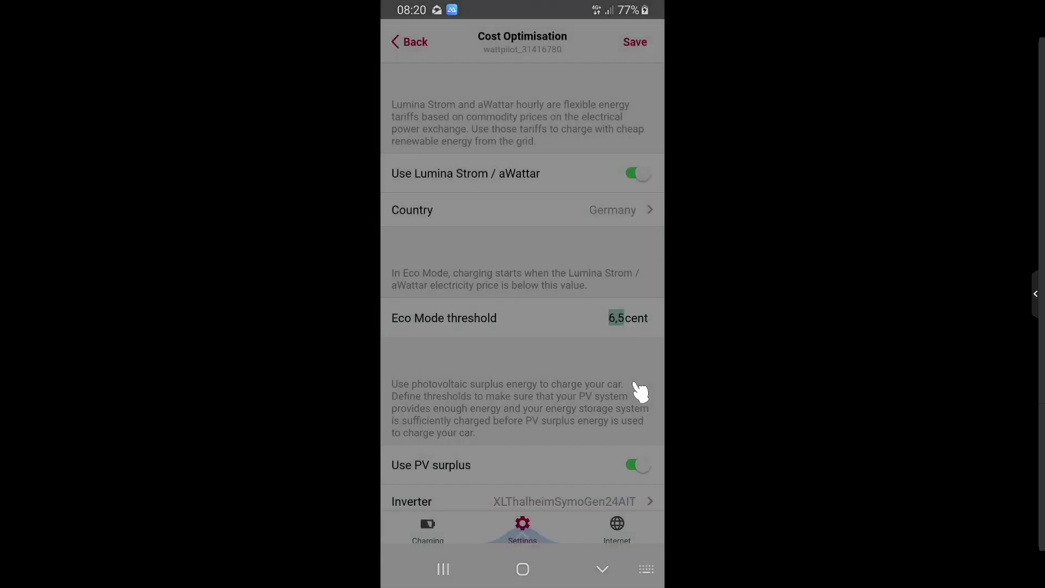
type("7")
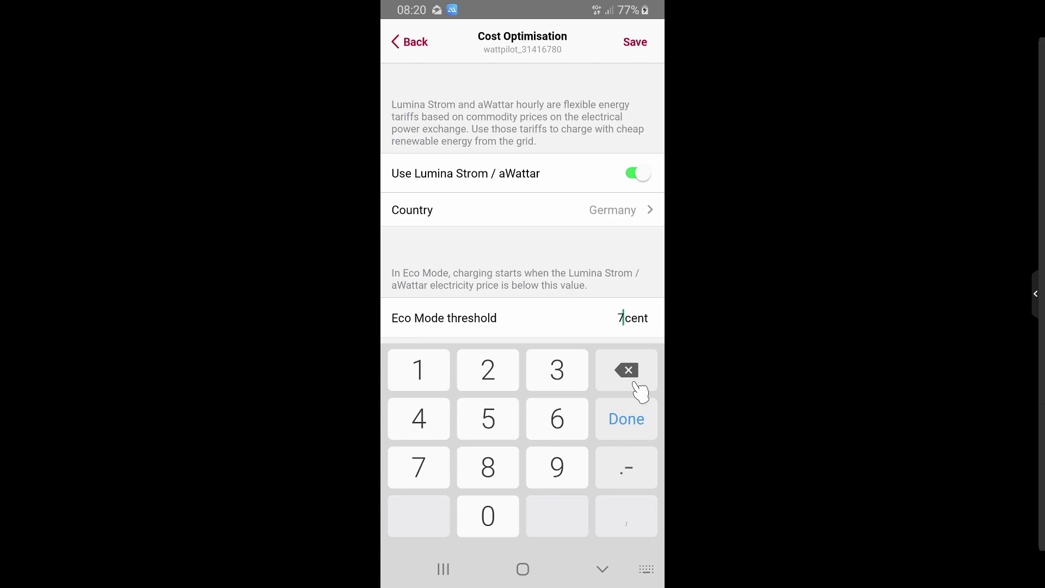
key("Escape")
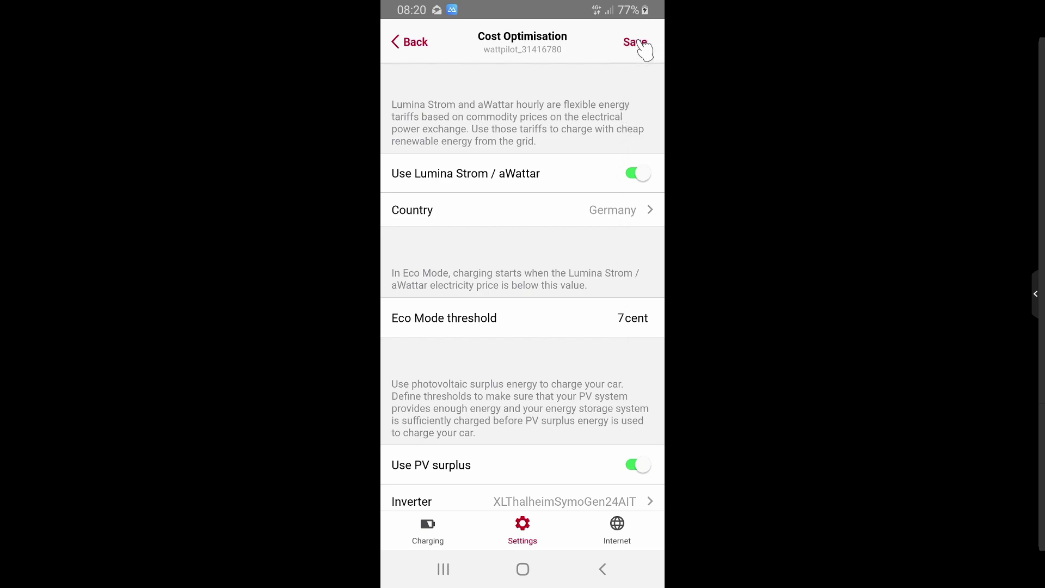
Save the 7 cent threshold, confirm it in Cost Optimisation, and go back to Charging
left_click(642, 43)
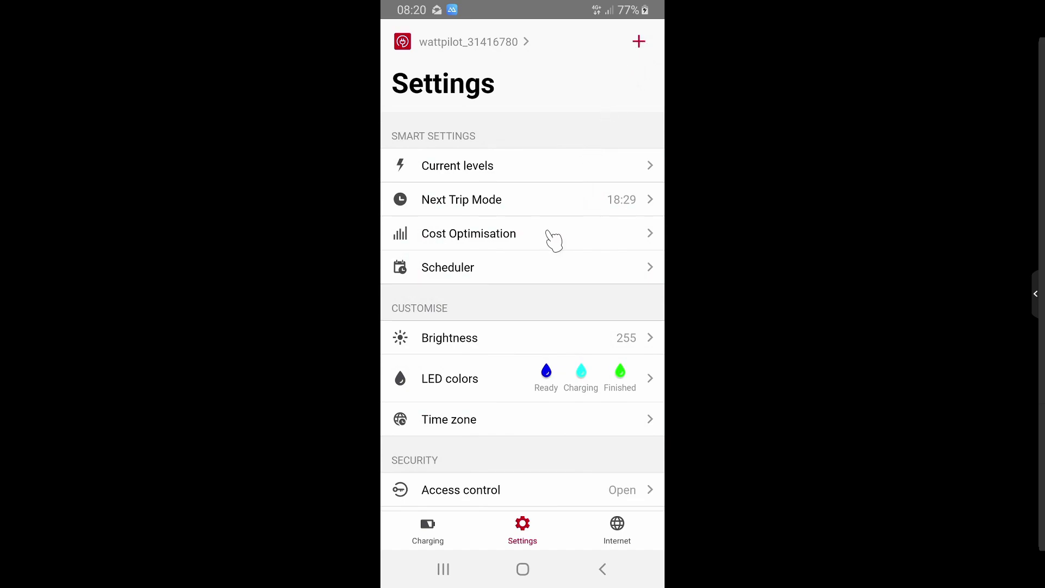
left_click(554, 240)
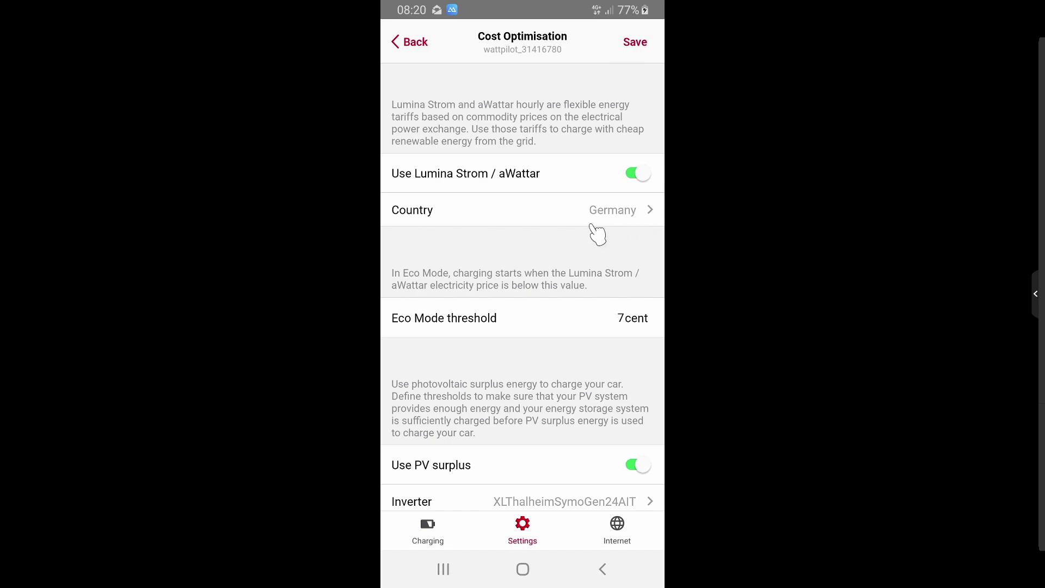
left_click(410, 43)
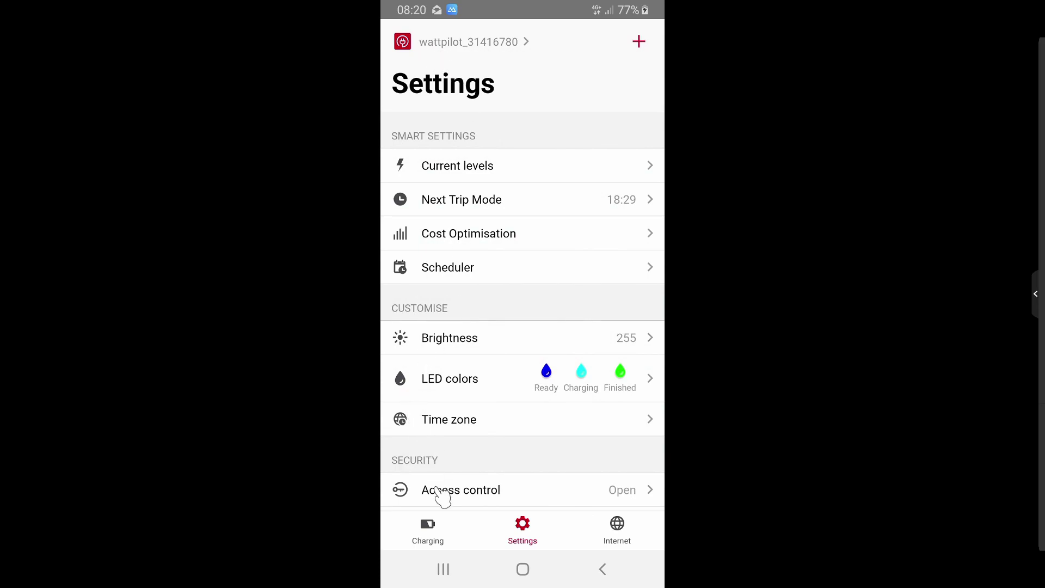
left_click(429, 529)
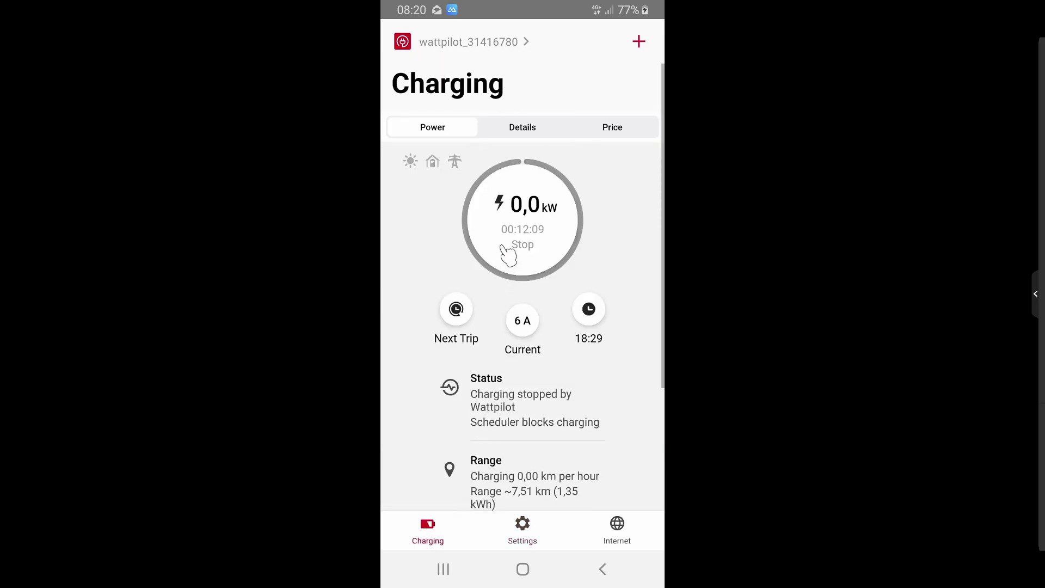
Show the Price tab's Charging Forecast chart with the 7 ct Eco Mode level
left_click(615, 133)
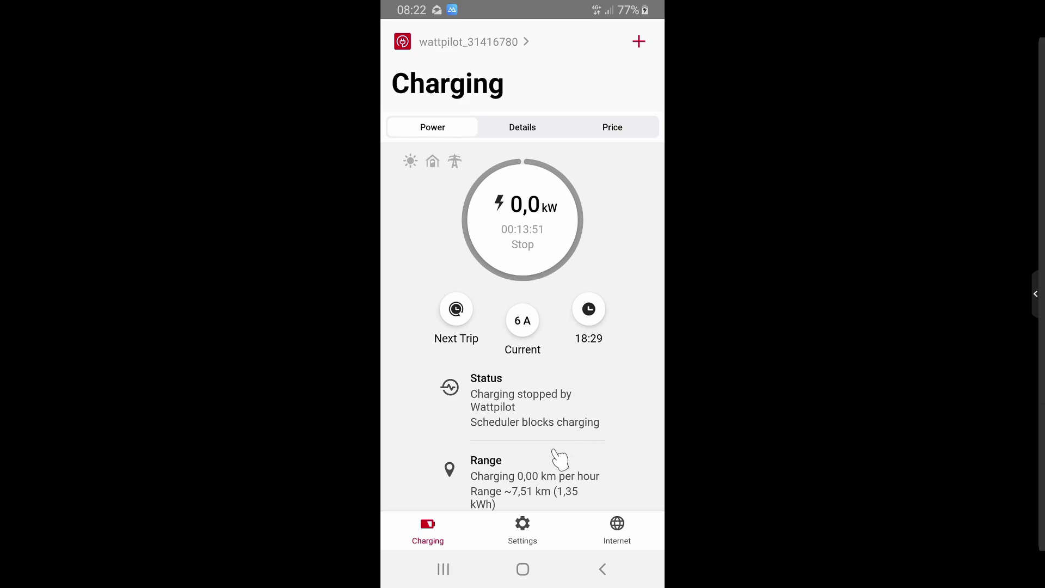
Return to the Wattpilot's Settings tab with the Smart Settings list
left_click(533, 528)
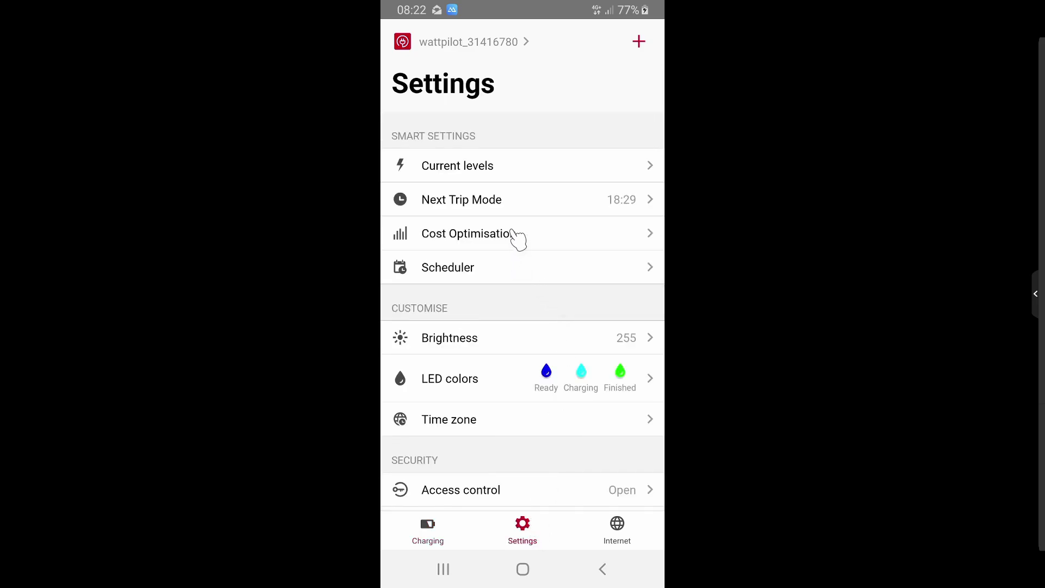
In Cost Optimisation, toggle Use PV surplus off and back on, leaving it enabled
left_click(512, 234)
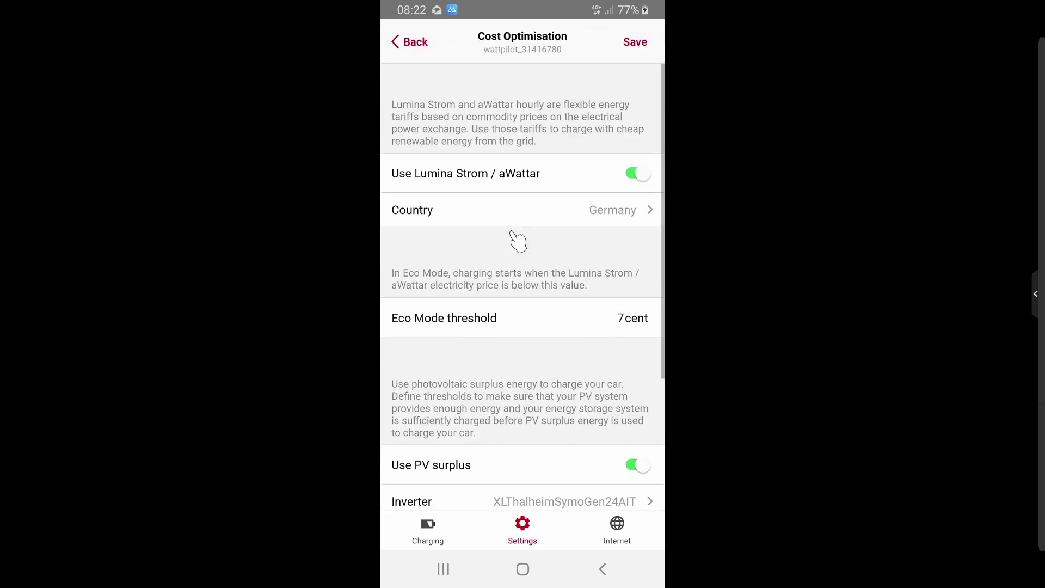
scroll(518, 240, "down", 3)
scroll(518, 240, "up", 3)
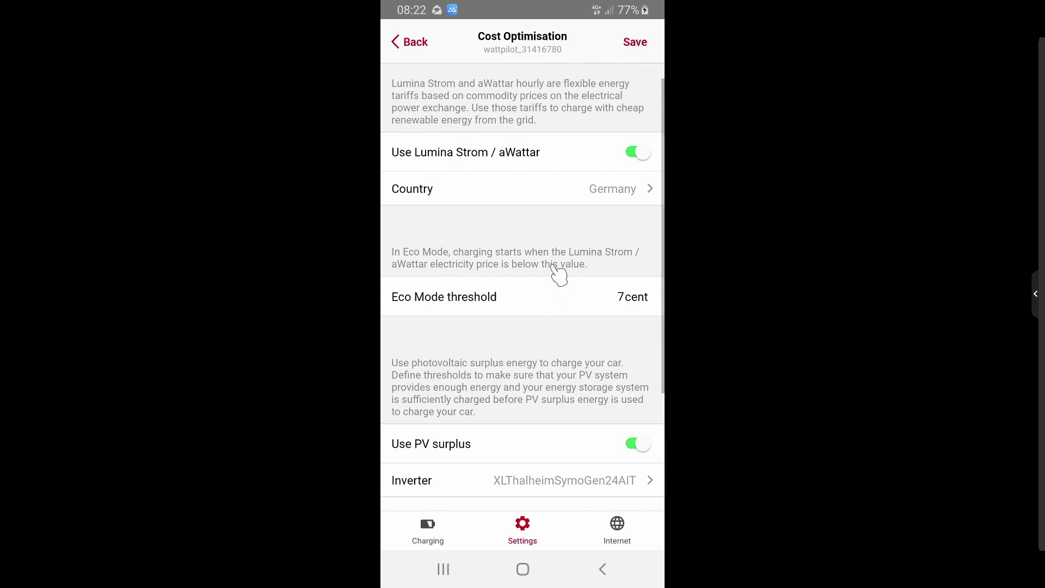
scroll(467, 320, "down", 3)
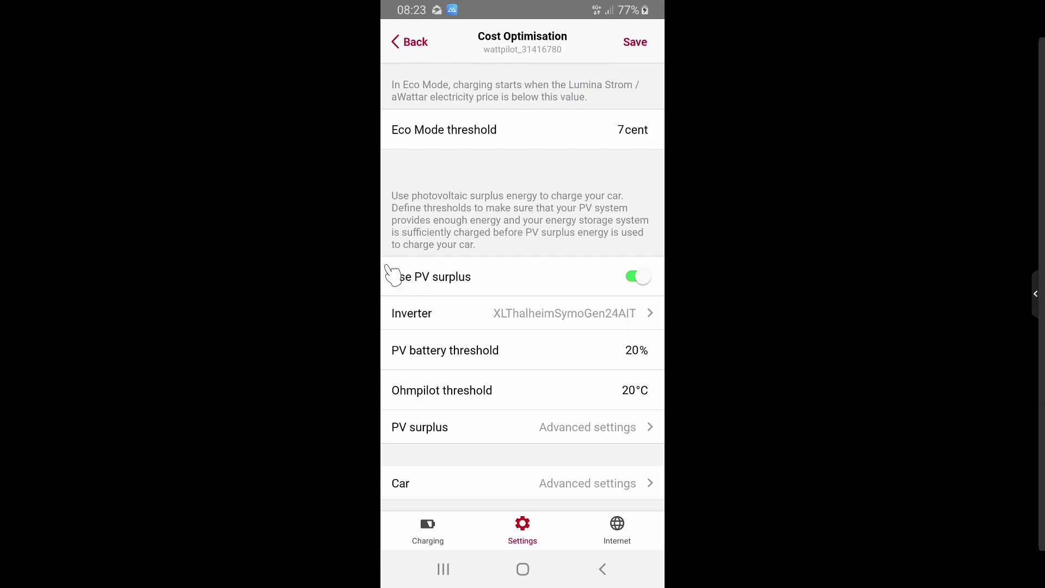
left_click(648, 276)
left_click(642, 276)
left_click(620, 317)
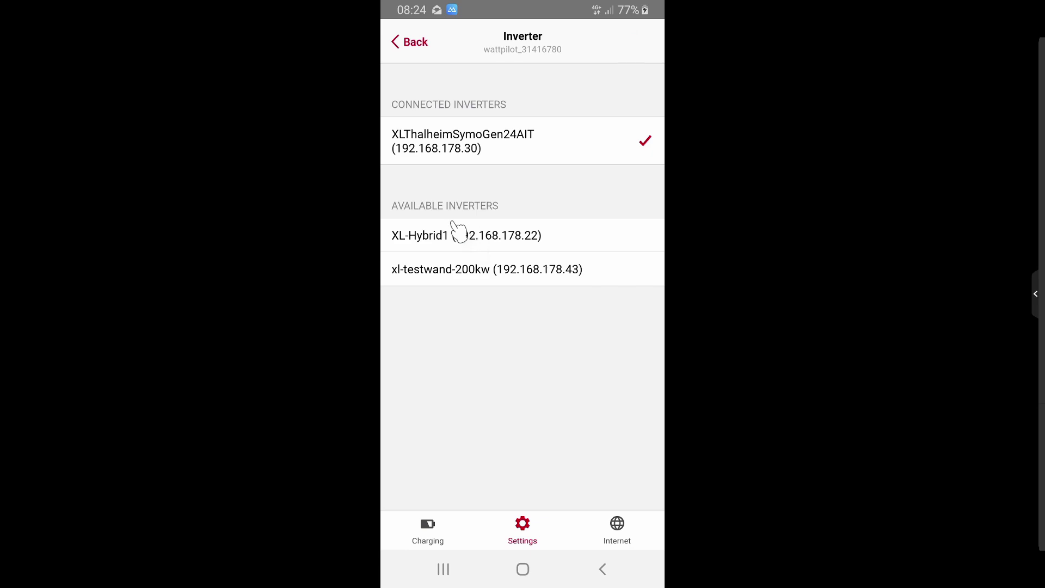
left_click(397, 43)
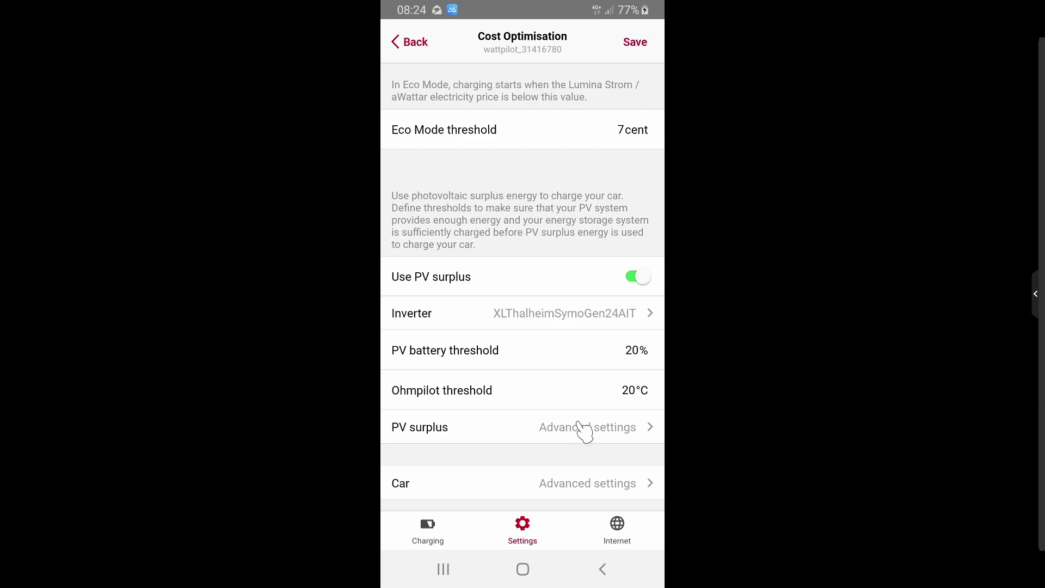
Open PV surplus Advanced settings and keep Zero feed-in off with 1,40kW starting power
left_click(581, 432)
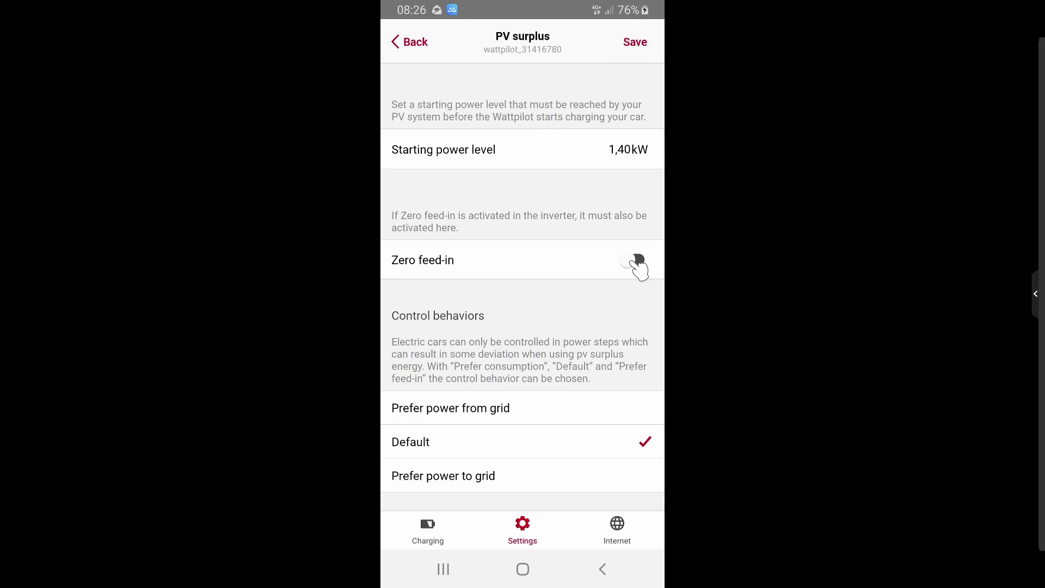
left_click(639, 262)
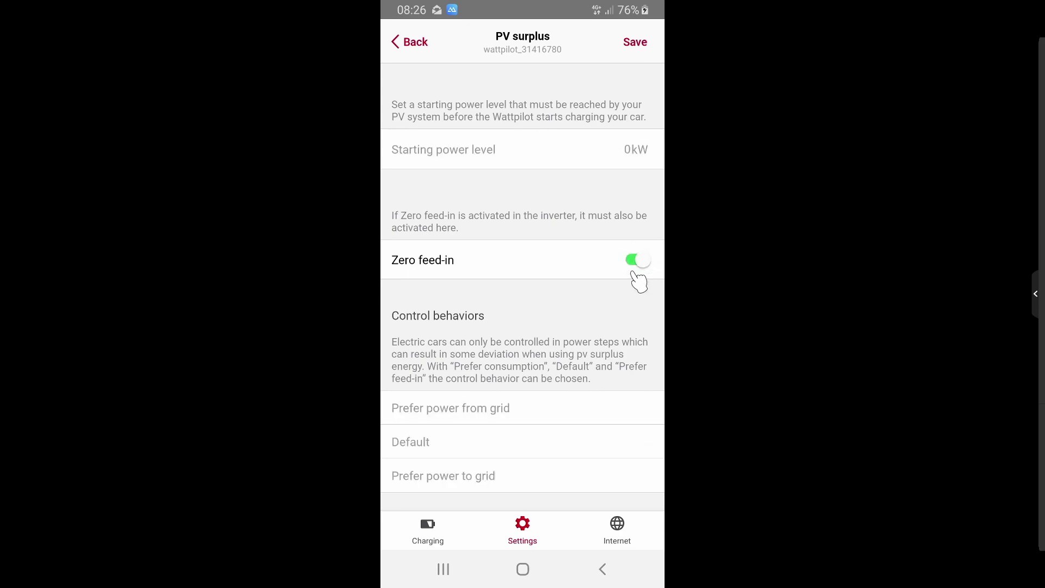
left_click(642, 263)
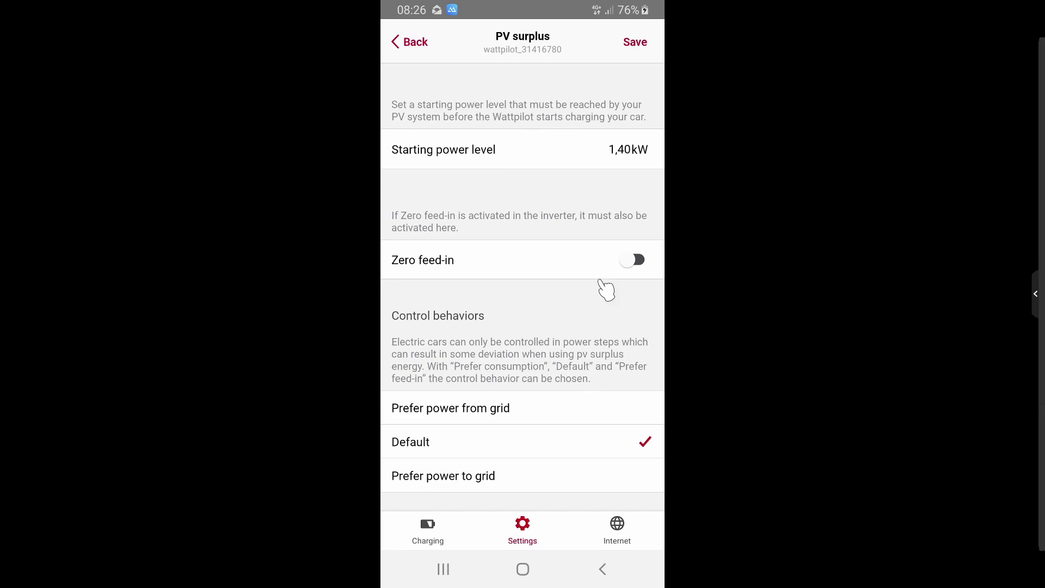
scroll(606, 288, "down", 3)
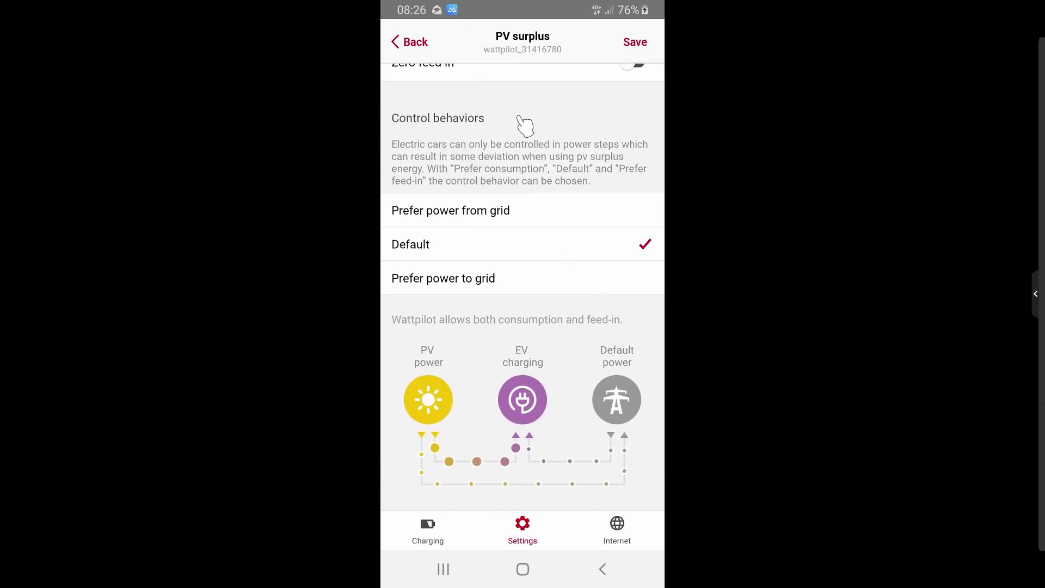
Keep Default control behaviour instead of Prefer power to grid, and save the PV surplus settings
scroll(508, 168, "down", 1)
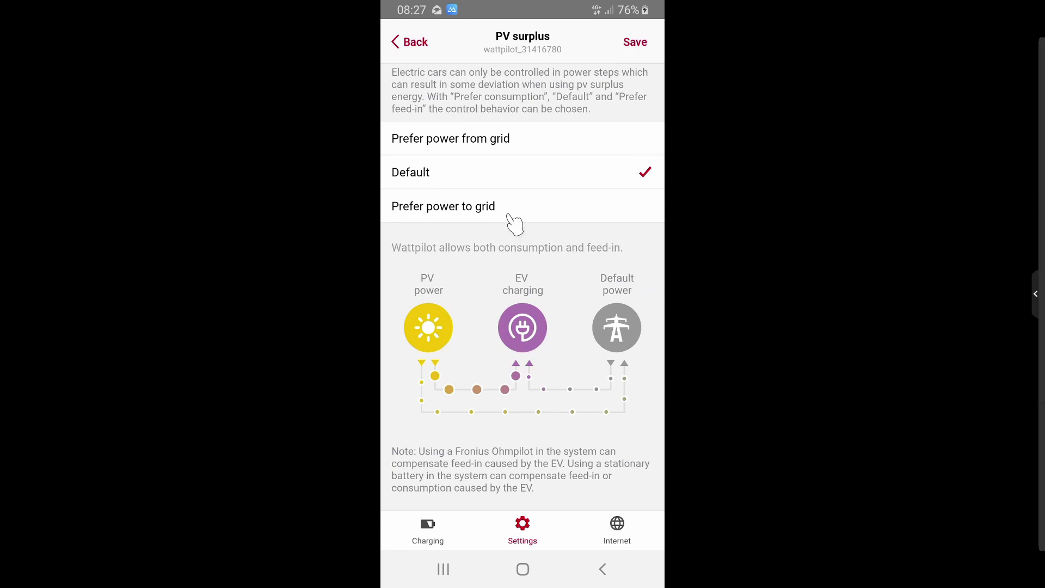
left_click(471, 213)
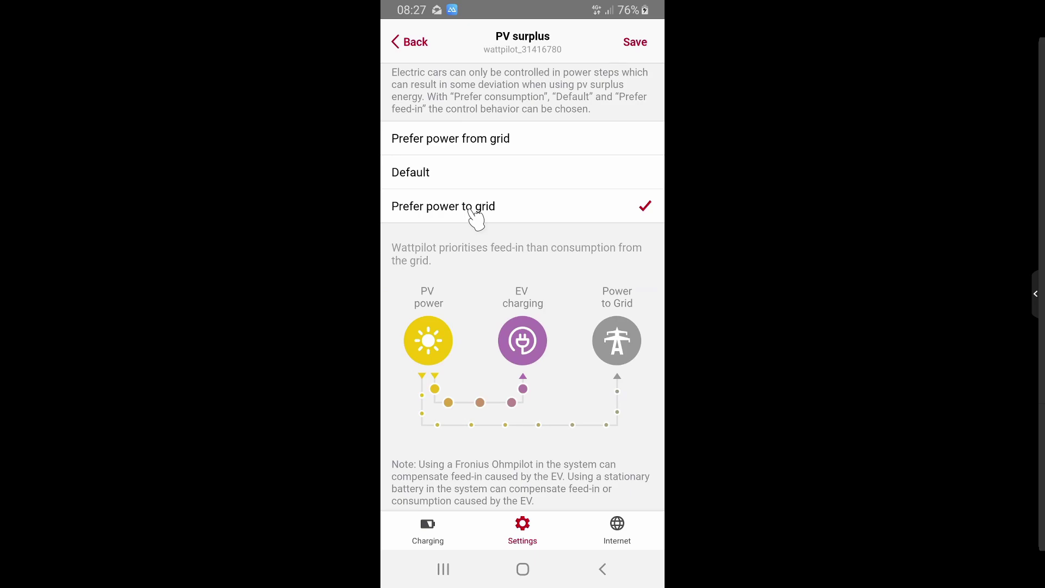
left_click(413, 172)
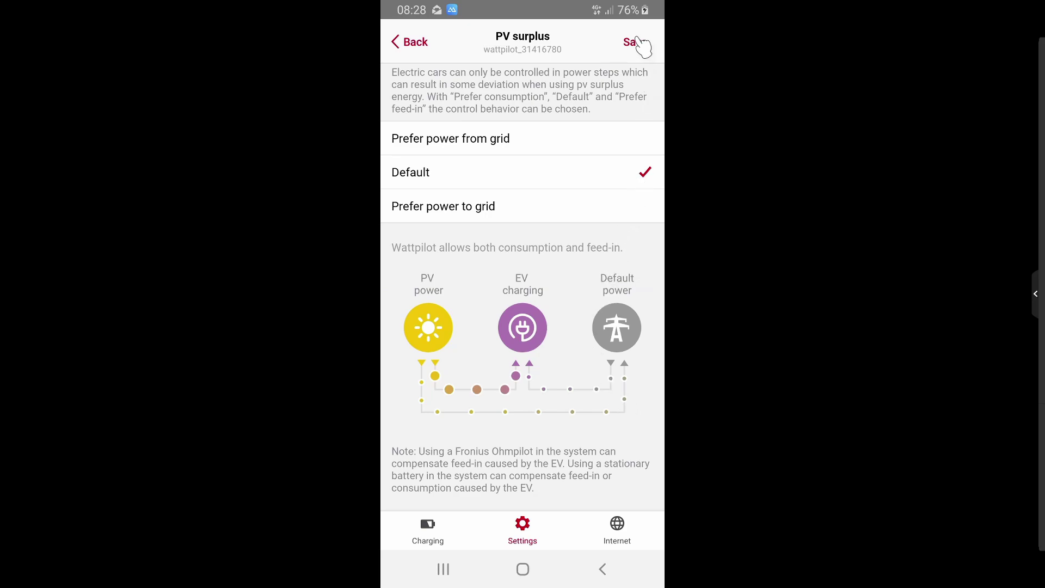
scroll(571, 278, "up", 1)
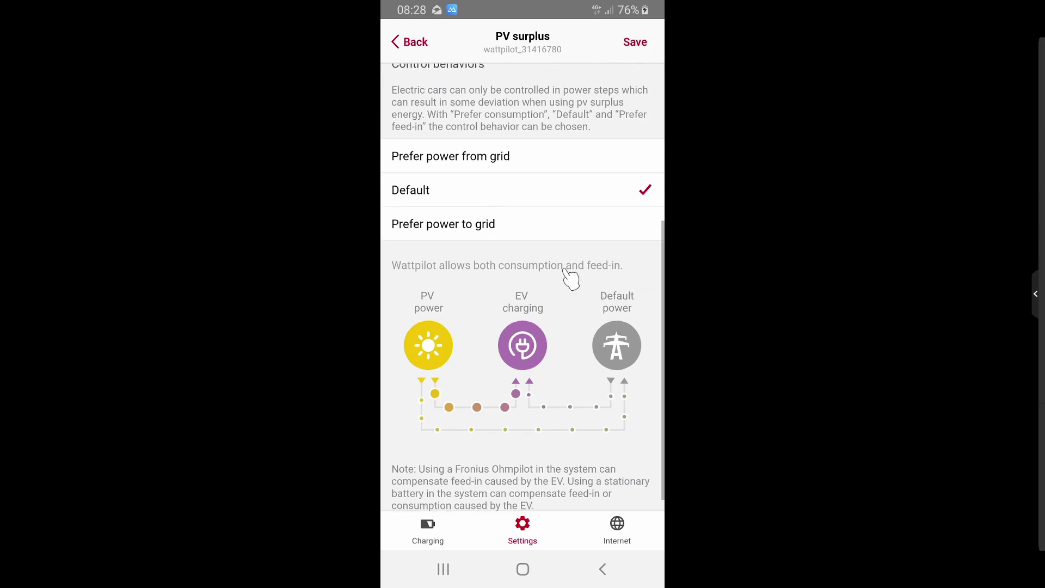
scroll(571, 278, "up", 5)
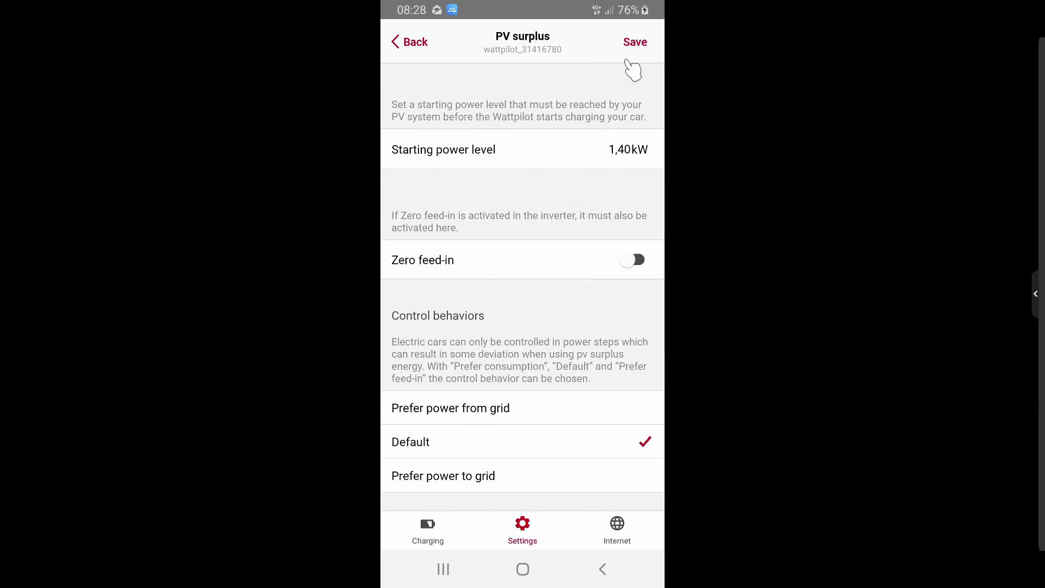
left_click(647, 43)
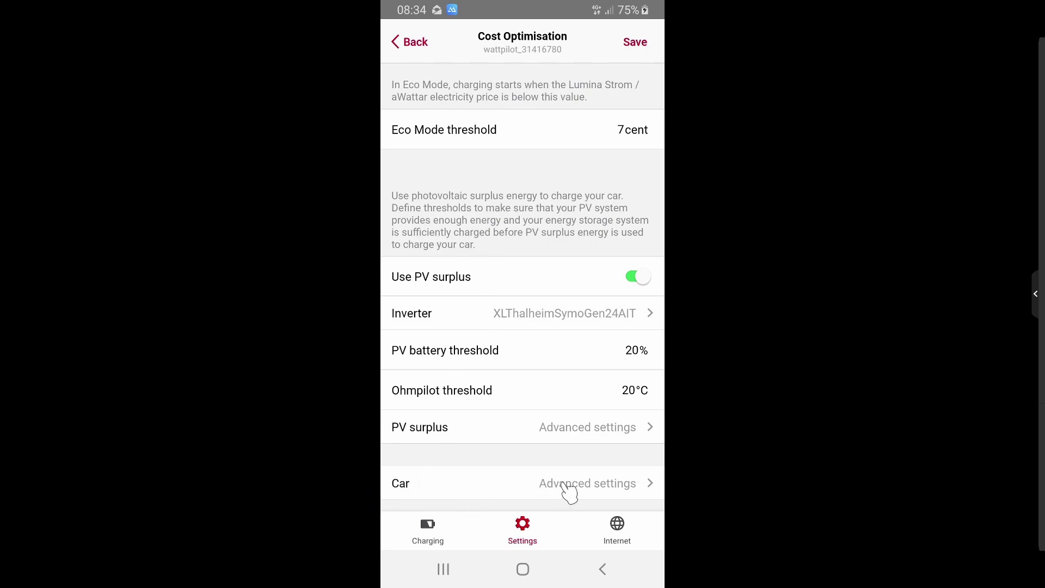
Open the Car page from Cost Optimisation, showing Standard charging behaviour at 12A minimum
left_click(583, 487)
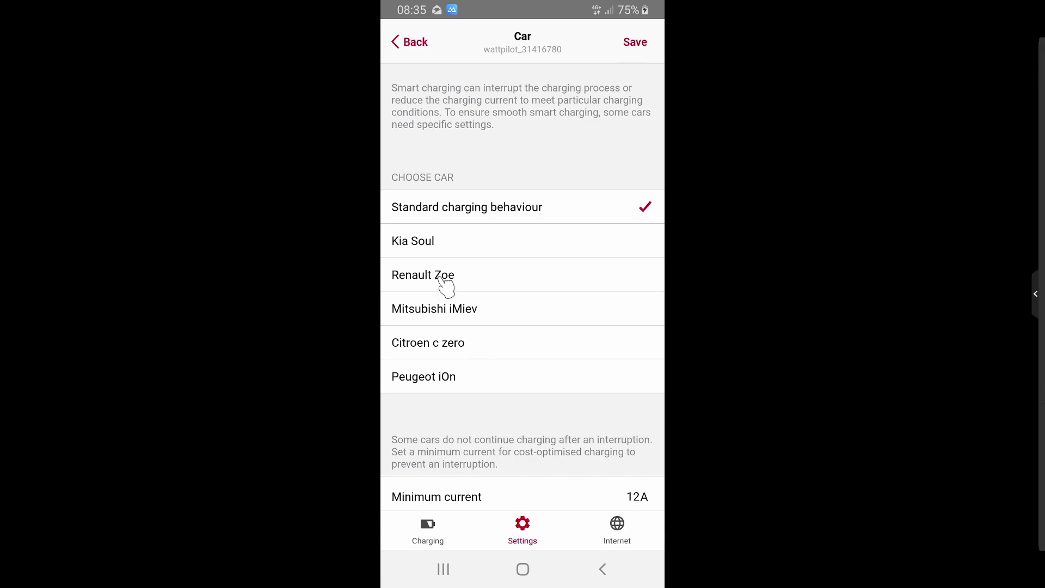
Choose Renault Zoe as the car profile, giving 10A minimum current and 3-phase charging
left_click(436, 276)
scroll(619, 439, "down", 10)
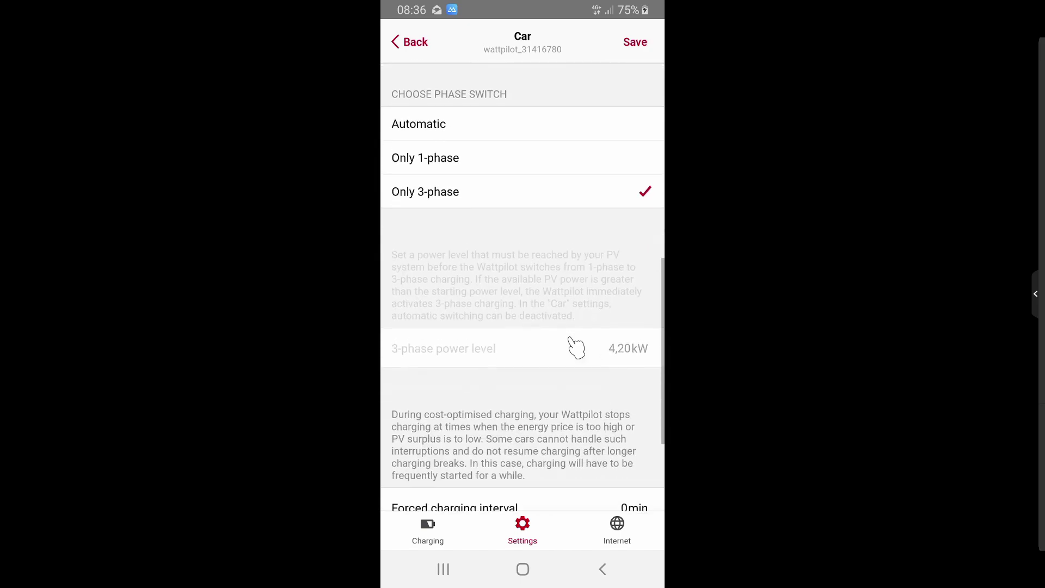
scroll(576, 347, "up", 5)
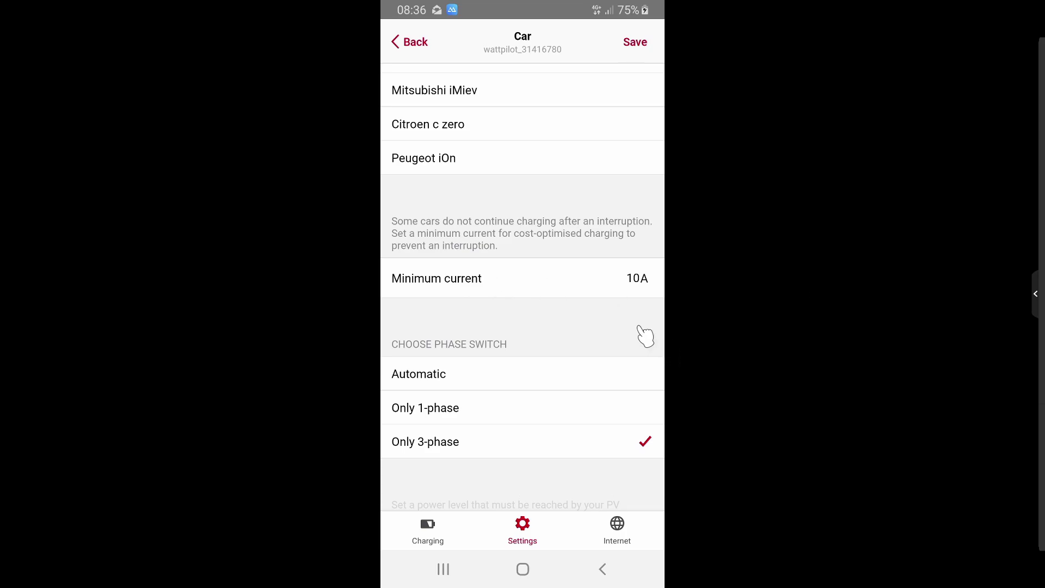
scroll(644, 333, "down", 5)
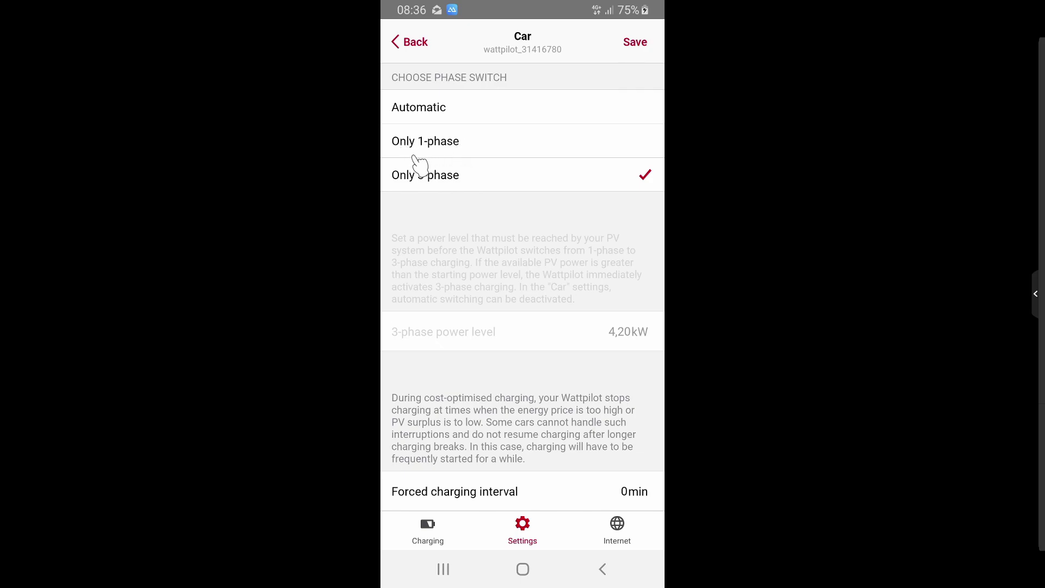
Set phase switching to Automatic and edit the 4,20kW 3-phase power level
left_click(436, 110)
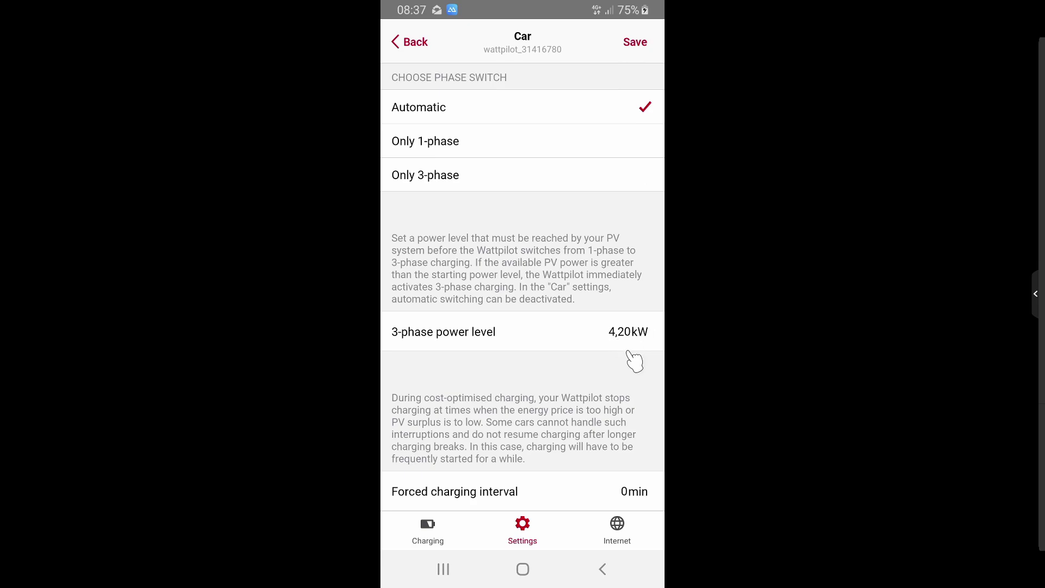
left_click(626, 333)
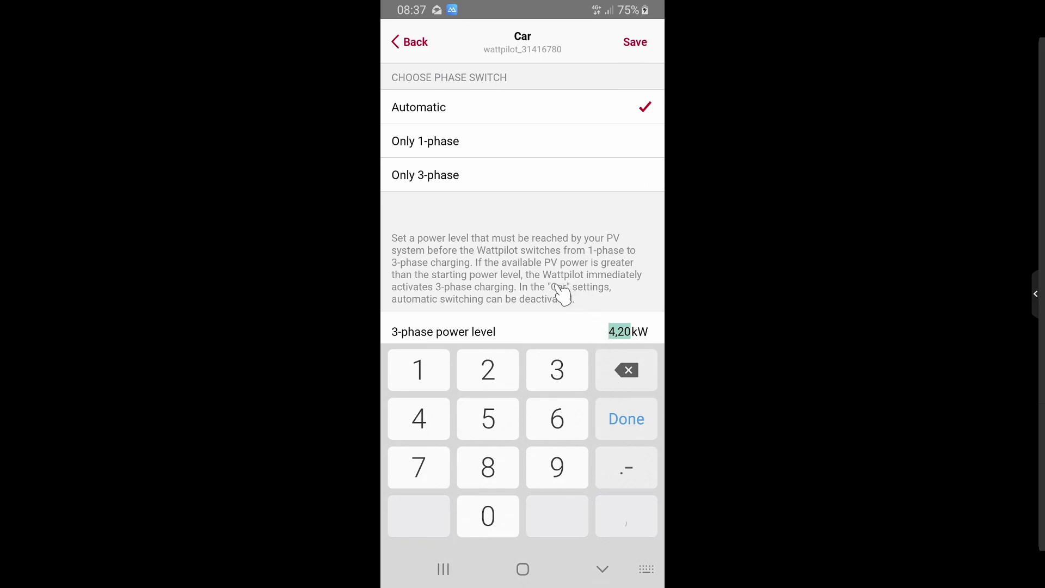
Confirm the 3-phase power level unchanged at 4,20kW
left_click(561, 296)
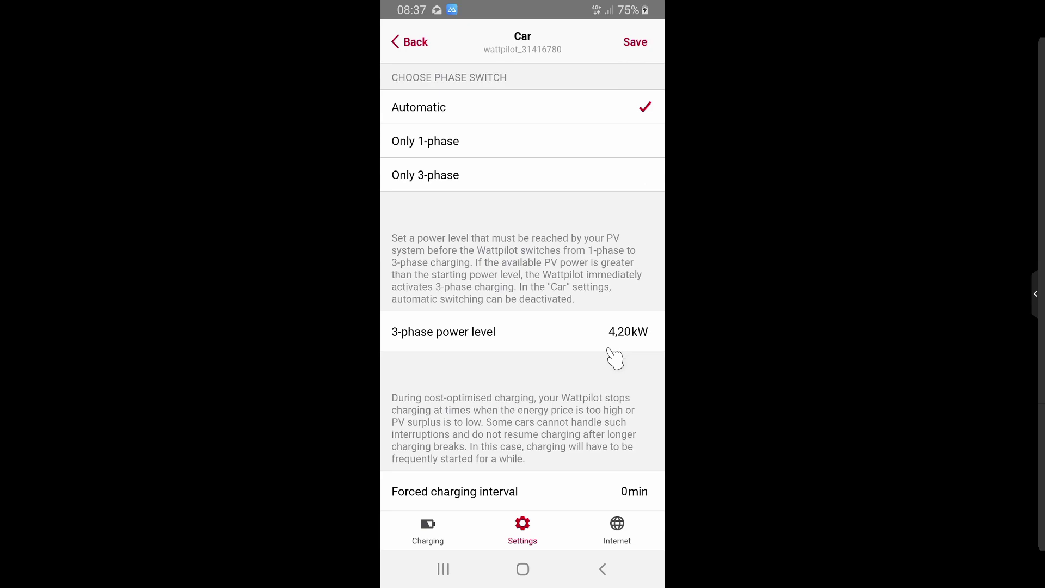
scroll(611, 342, "down", 3)
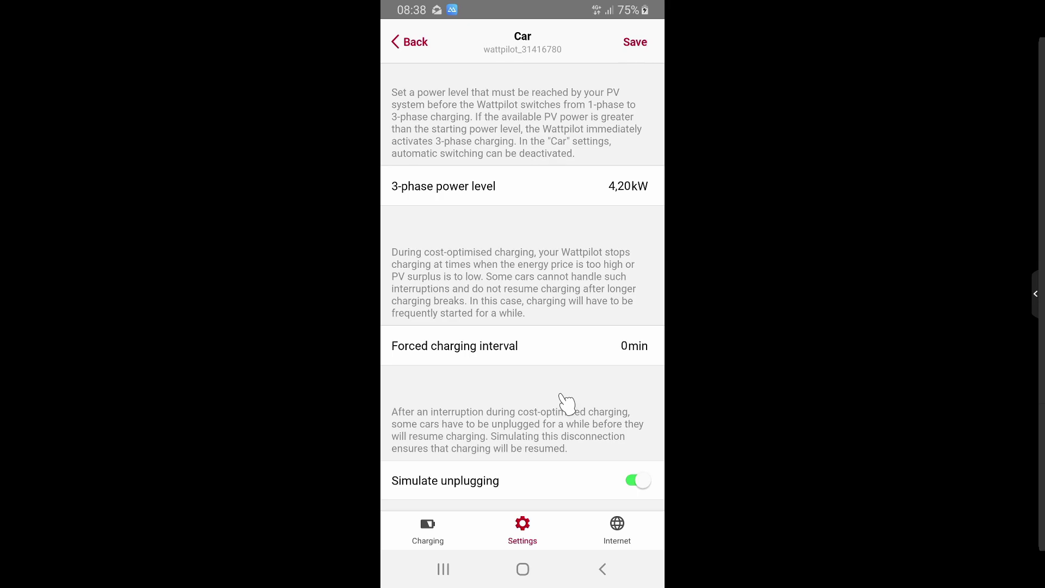
Select Mitsubishi iMiev in the car list, lowering minimum current to 6A
scroll(479, 343, "up", 8)
scroll(466, 314, "up", 4)
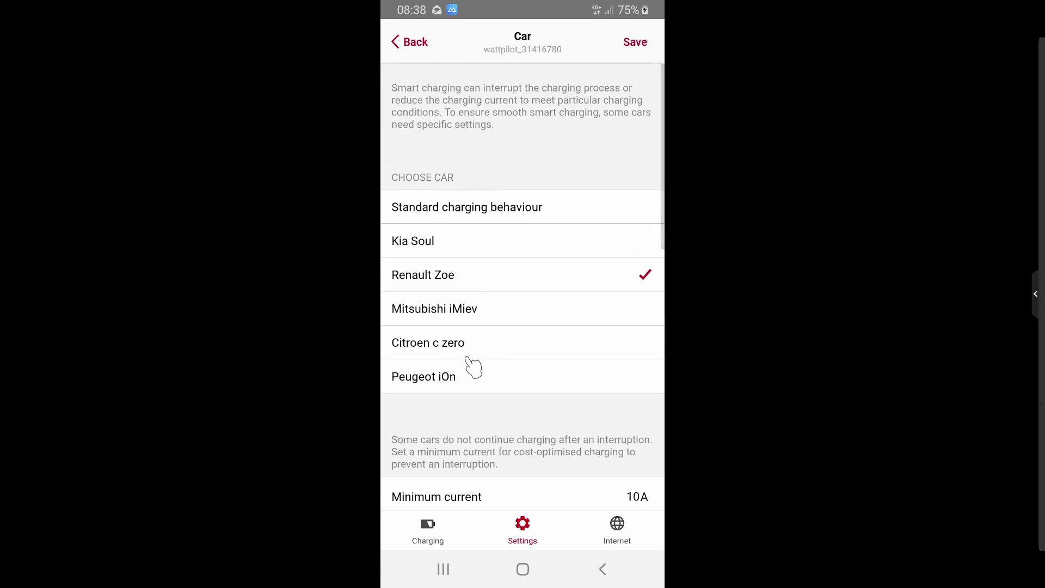
left_click(466, 313)
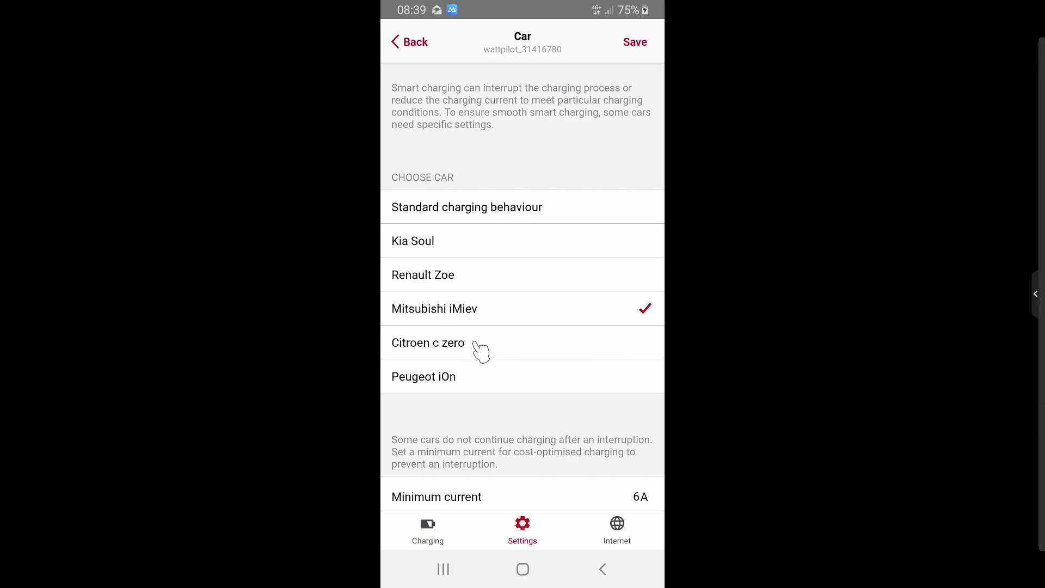
Scroll through the remaining Car settings below the Mitsubishi iMiev profile
scroll(483, 325, "down", 10)
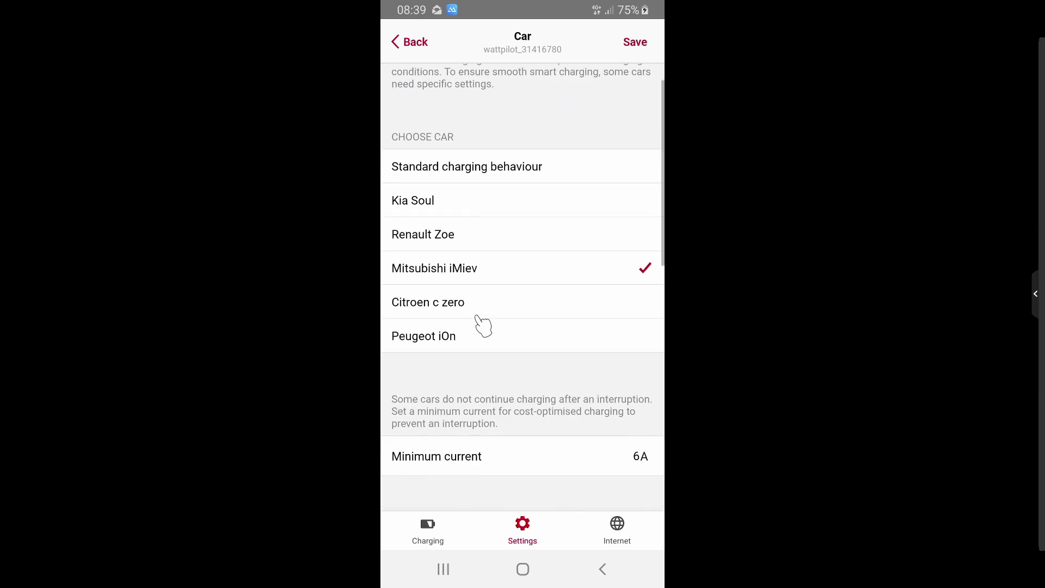
scroll(483, 325, "down", 2)
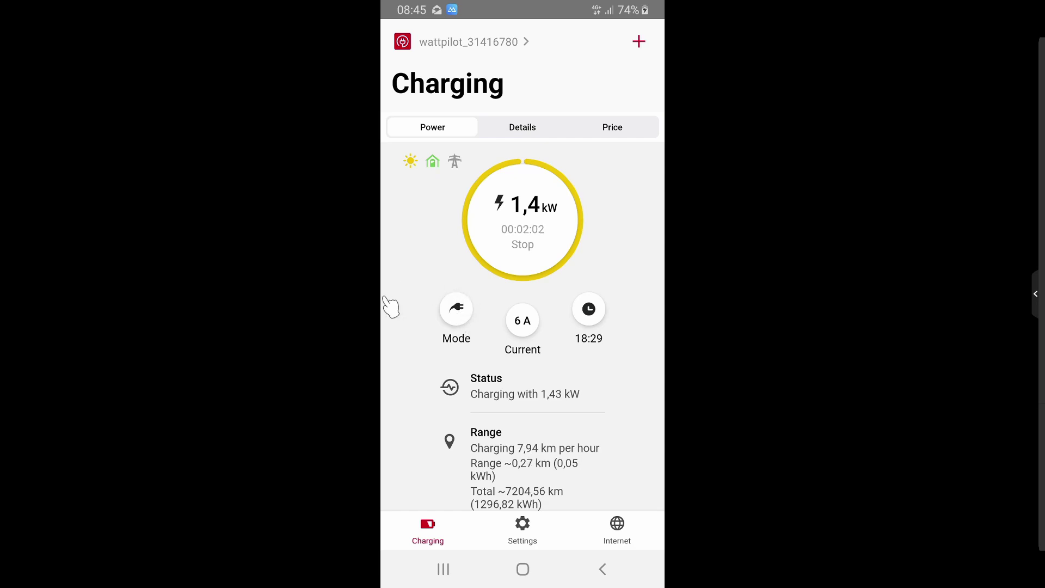
Turn on Eco Mode in the charging mode settings and save it
left_click(460, 311)
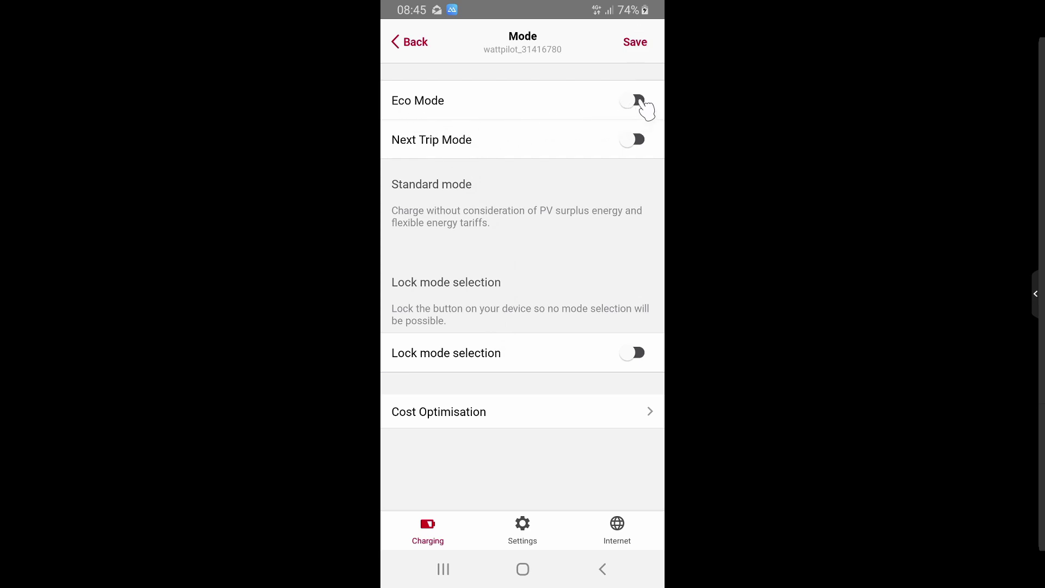
left_click(636, 102)
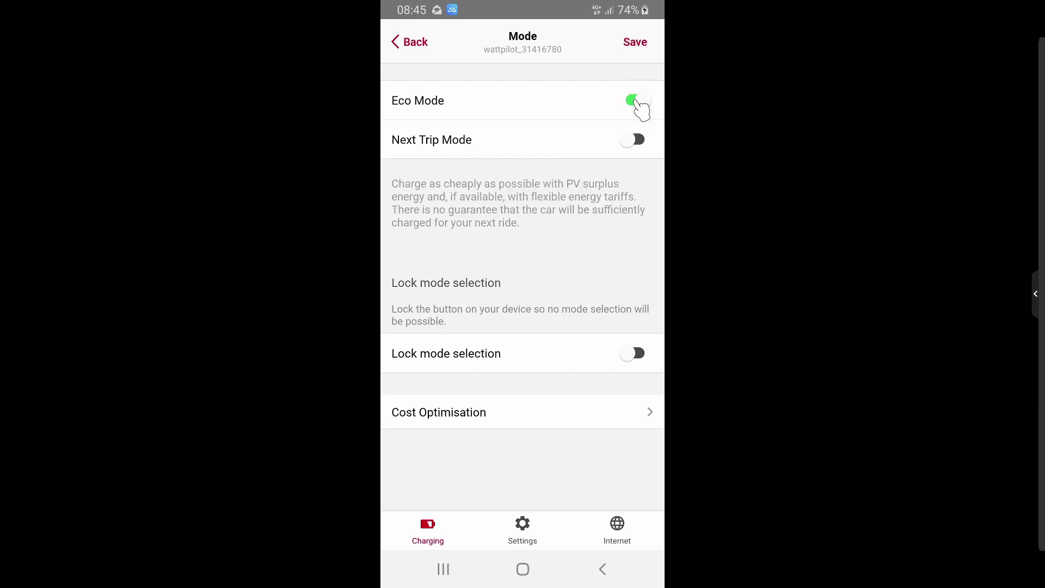
left_click(646, 45)
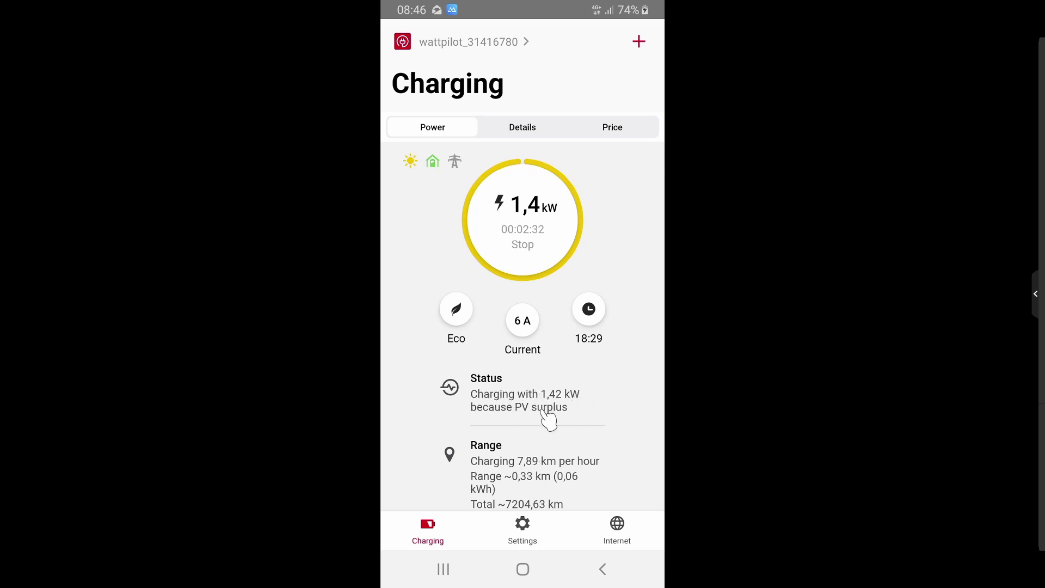
left_click(518, 133)
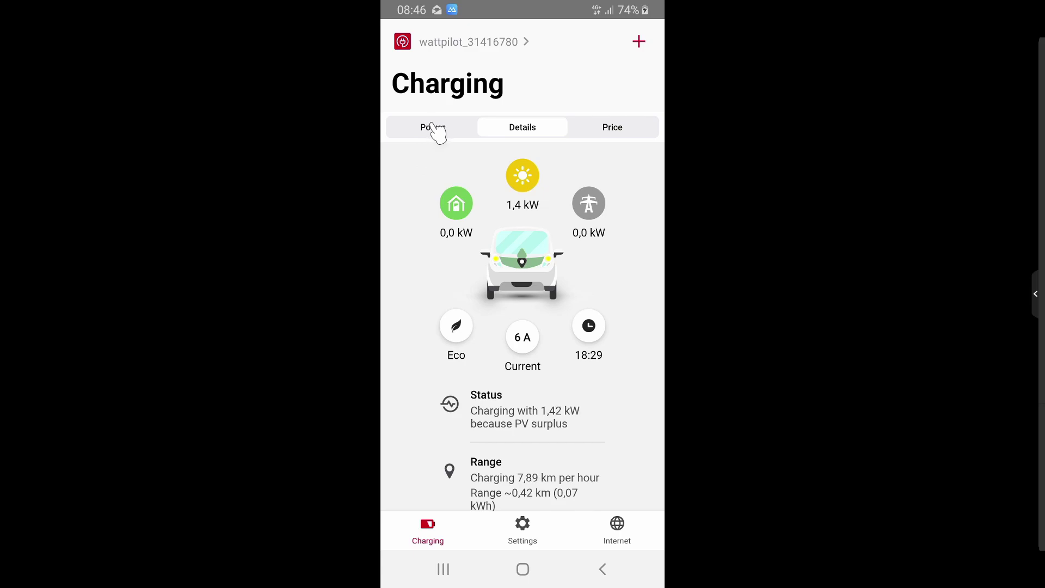
left_click(433, 128)
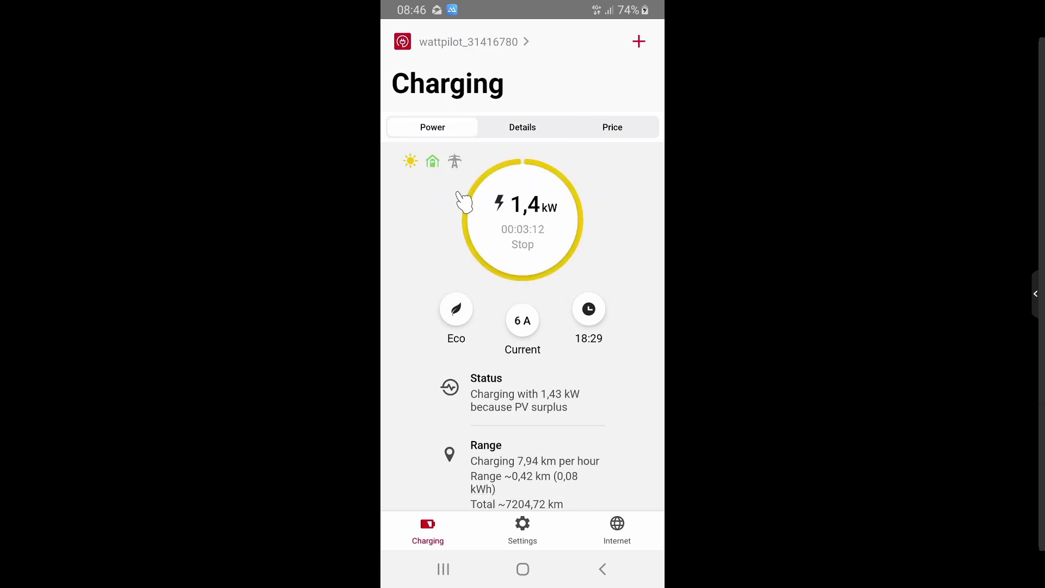
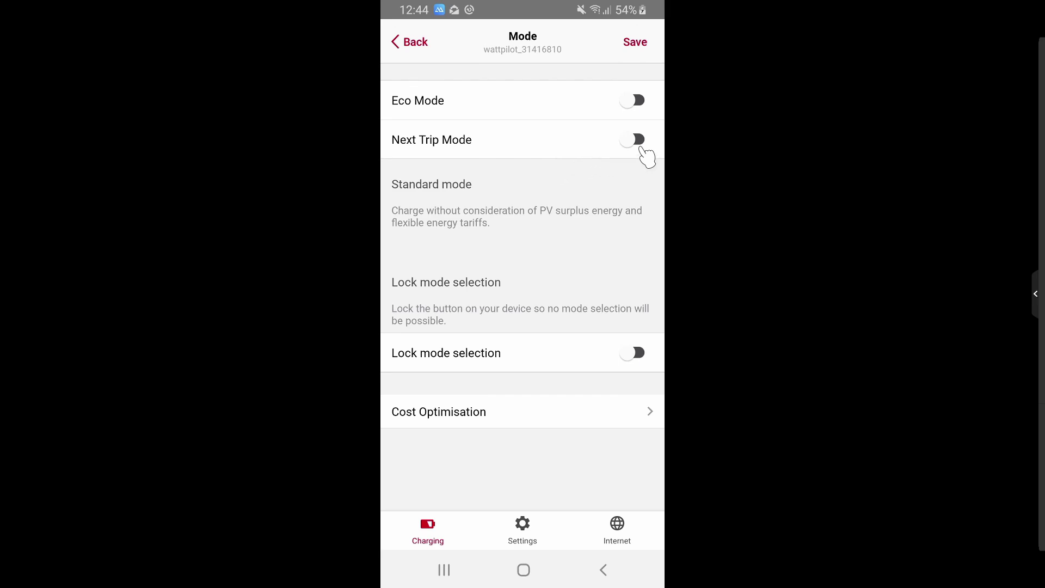
Switch the charger to Next Trip Mode and save the change
left_click(640, 141)
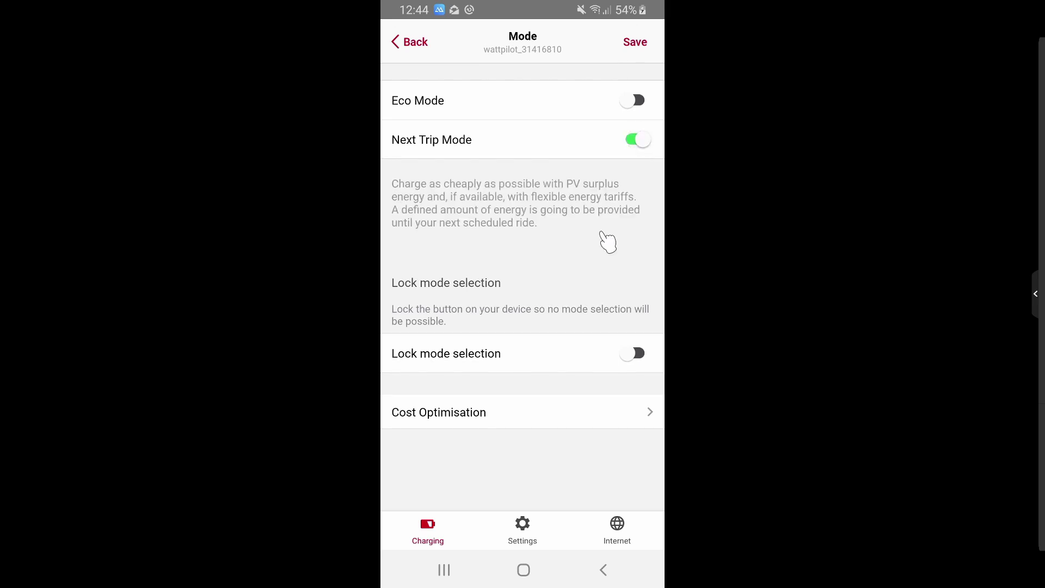
left_click(635, 42)
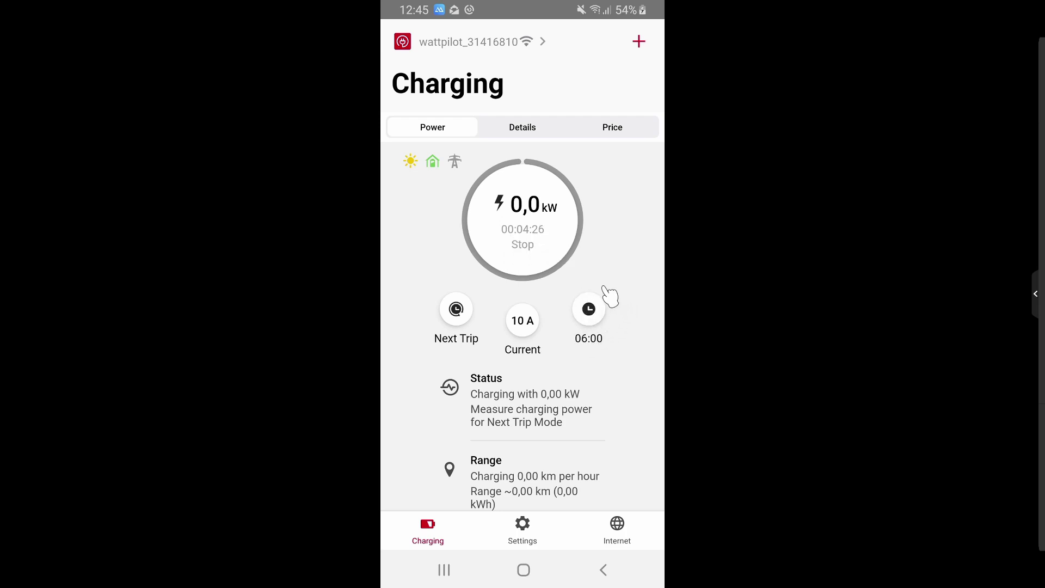
Open the Next Trip Mode settings from the 06:00 departure time on the Charging screen
left_click(593, 313)
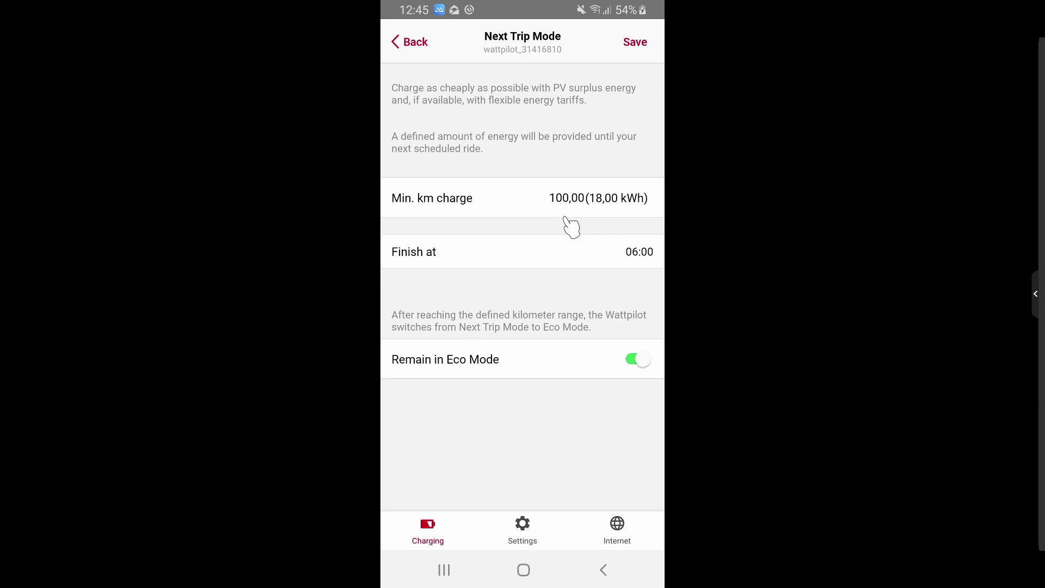
Set the Next Trip minimum charge to 60 km
left_click(567, 206)
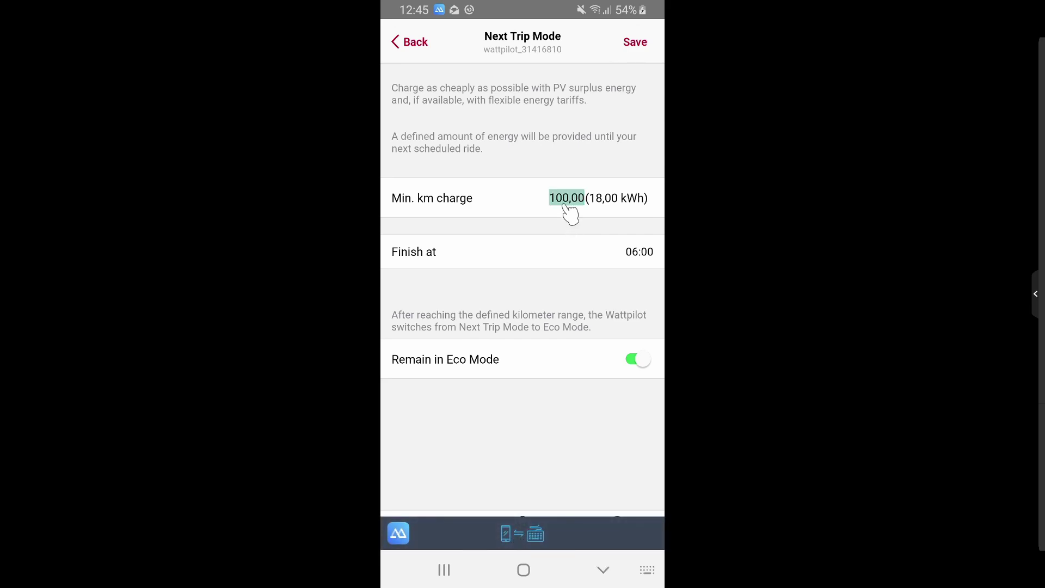
type("60")
key("Return")
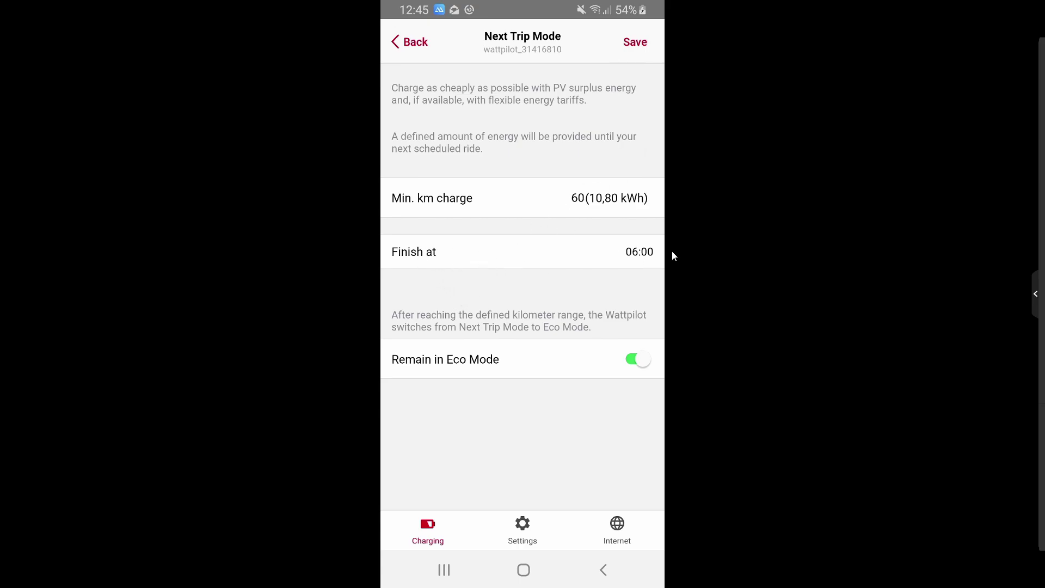
Set the Next Trip finish time to 07:00
left_click(643, 256)
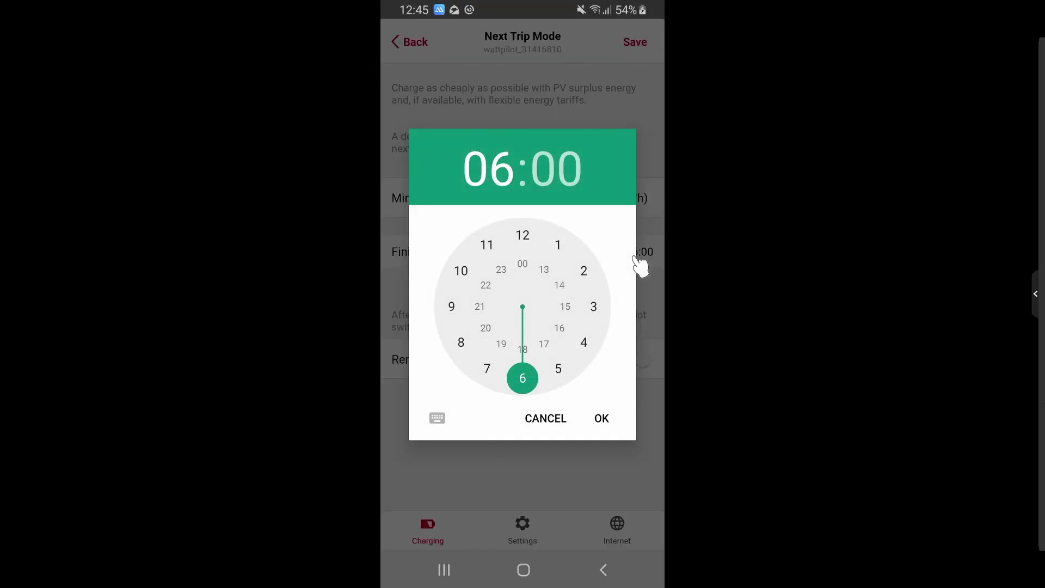
left_click(490, 370)
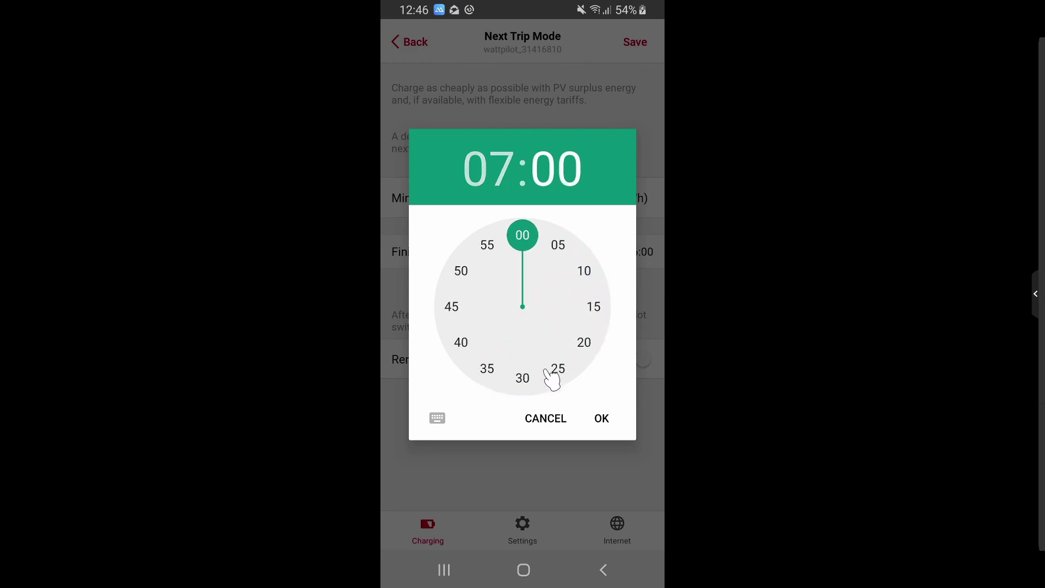
left_click(602, 418)
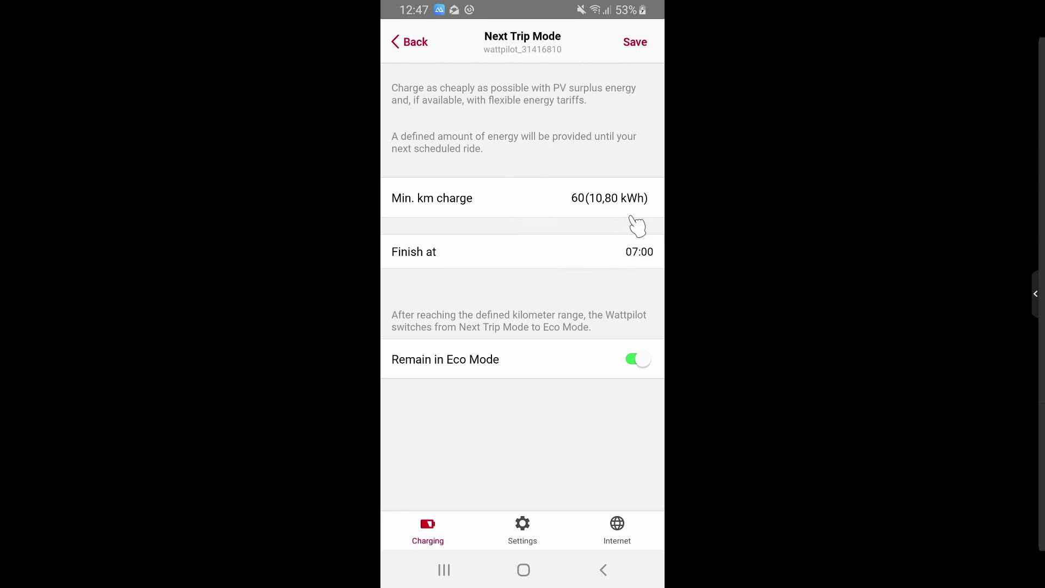
Save the Next Trip settings and check the Details and Power views for the 07:00 target
left_click(637, 45)
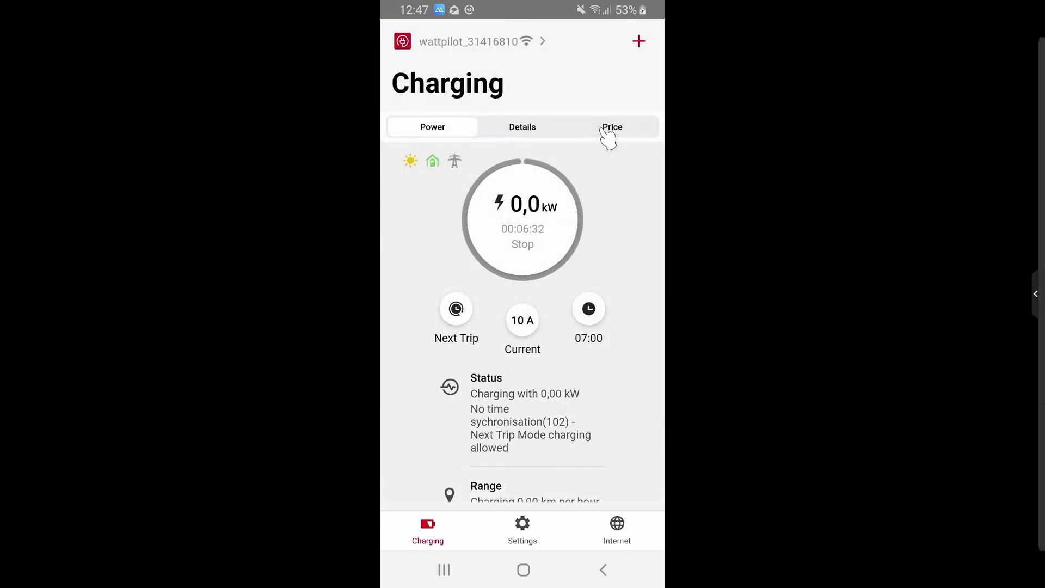
left_click(535, 127)
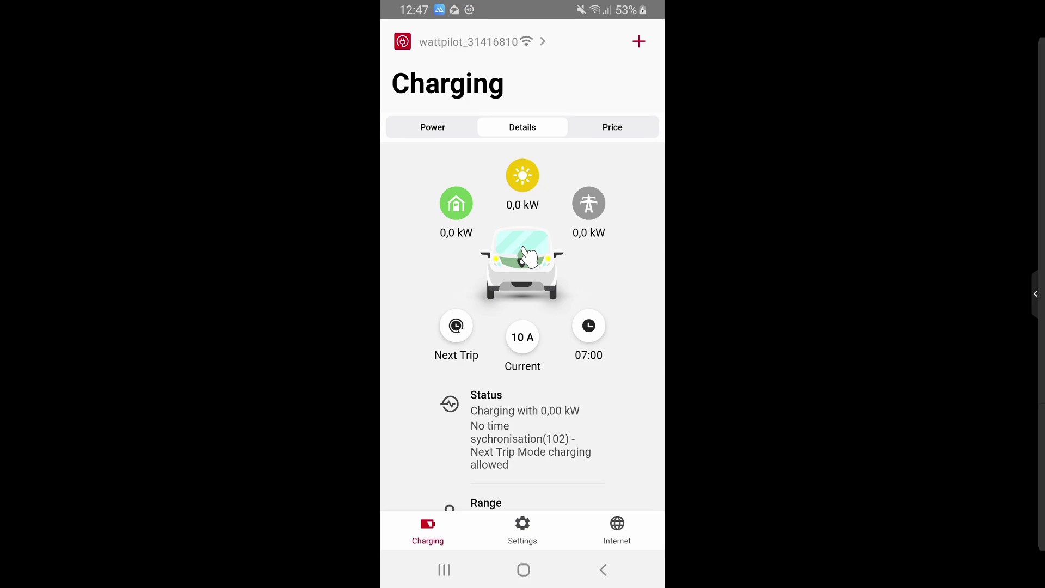
left_click(440, 127)
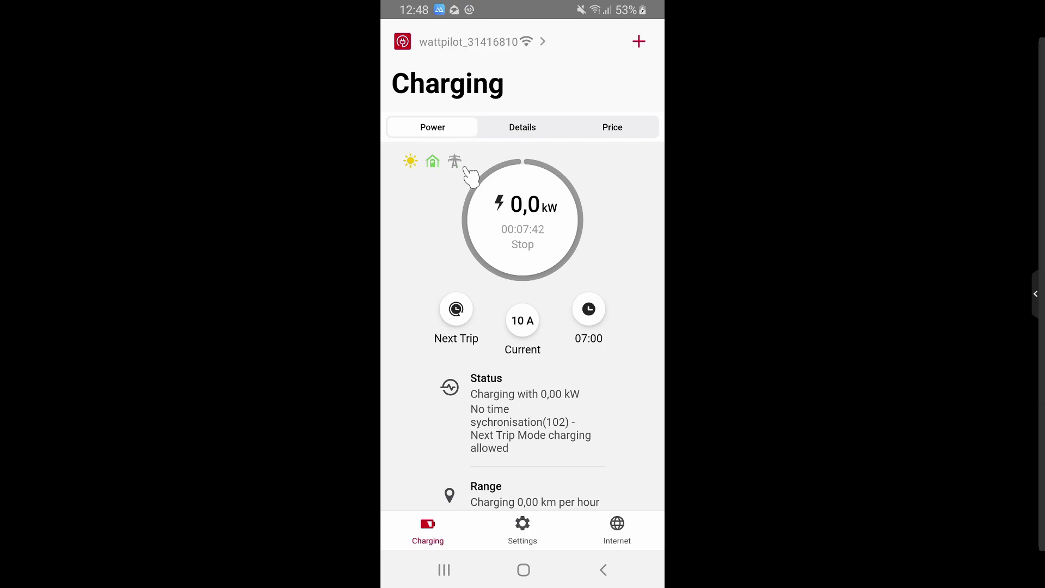
Switch the weekday charging scheduler from Block to Allow charging, then start editing the Time 1 start
left_click(524, 523)
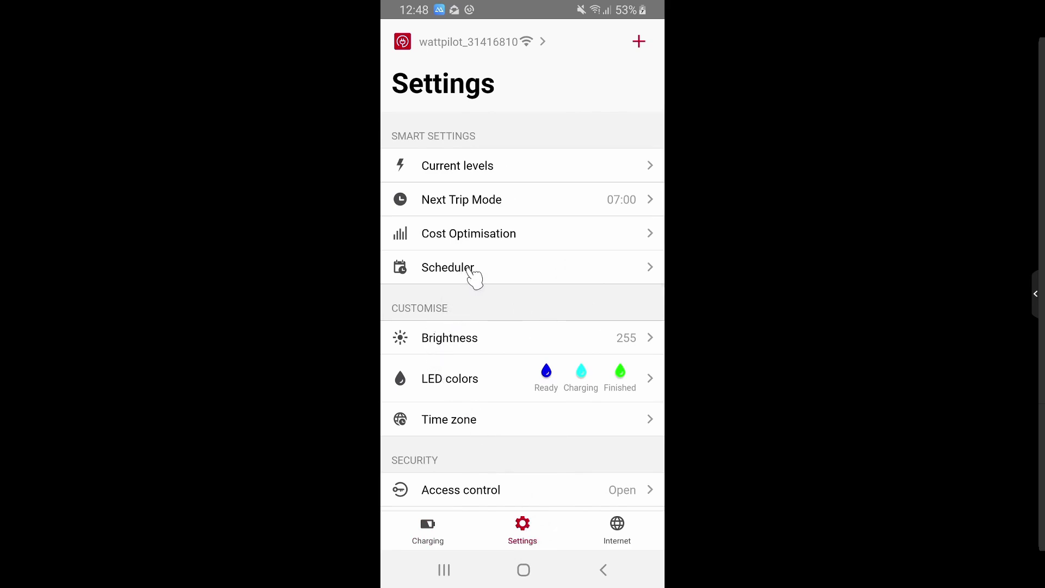
left_click(474, 273)
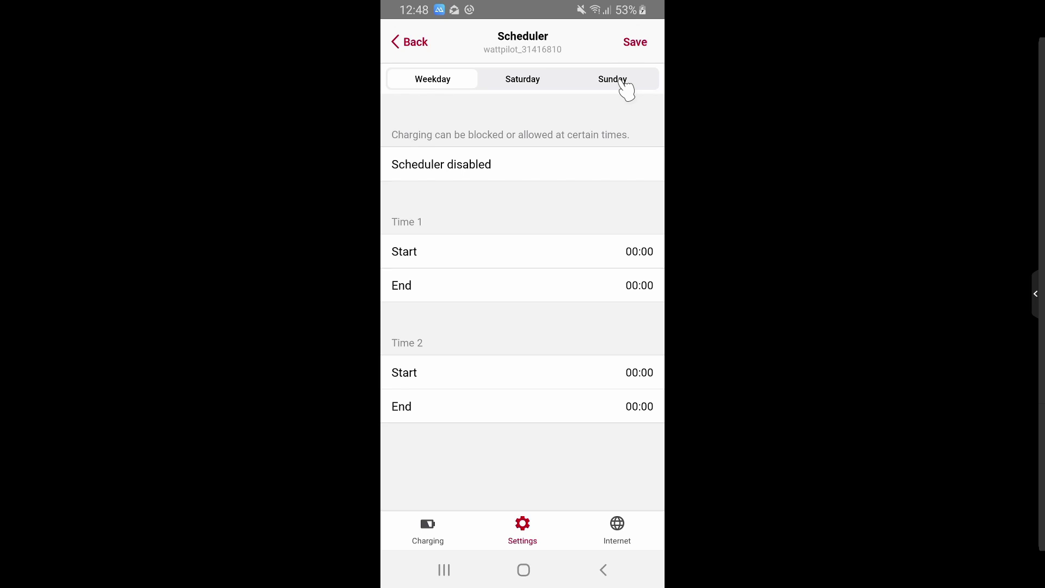
left_click(503, 163)
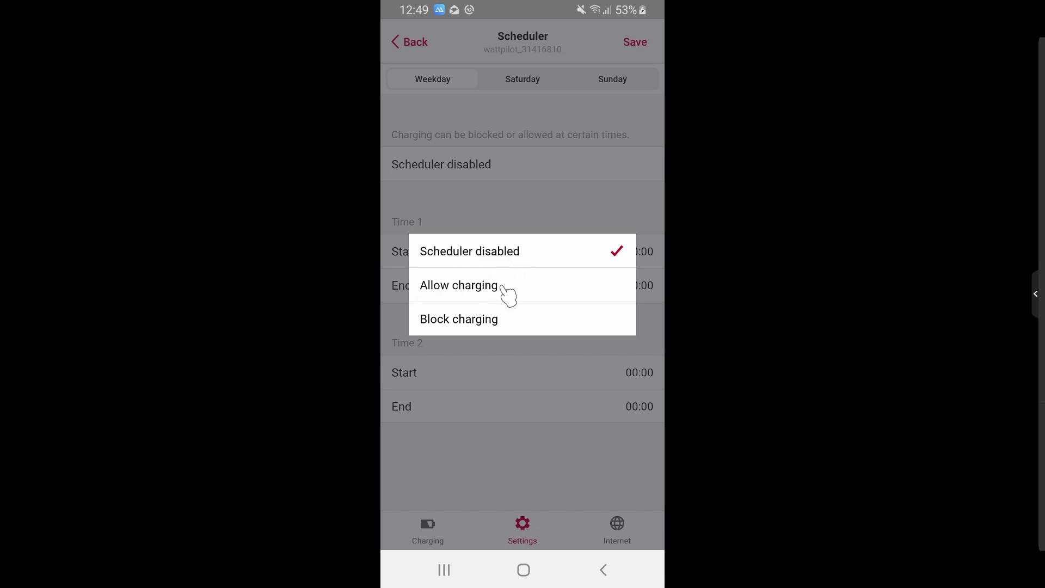
left_click(513, 326)
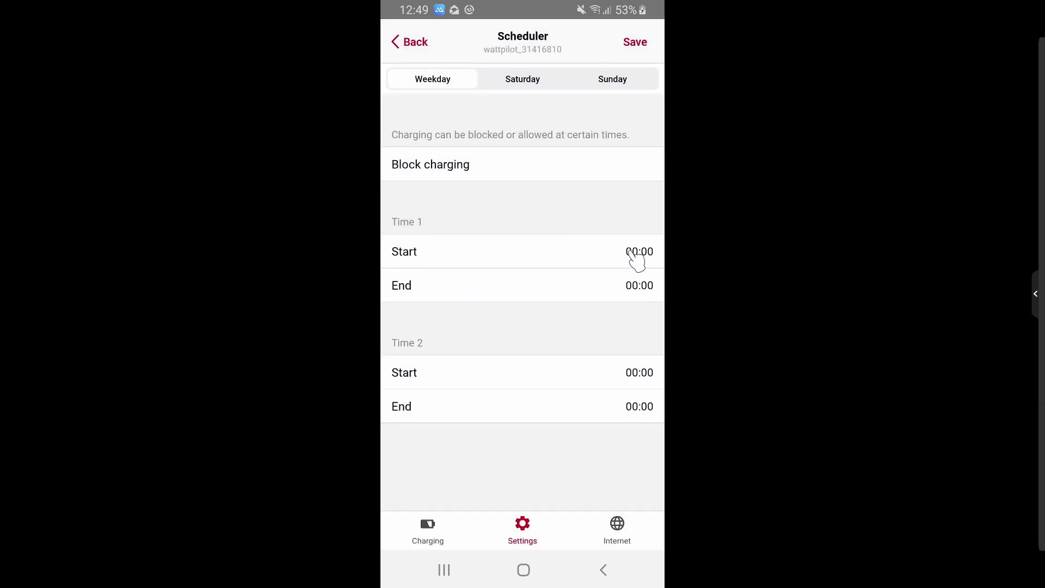
left_click(462, 167)
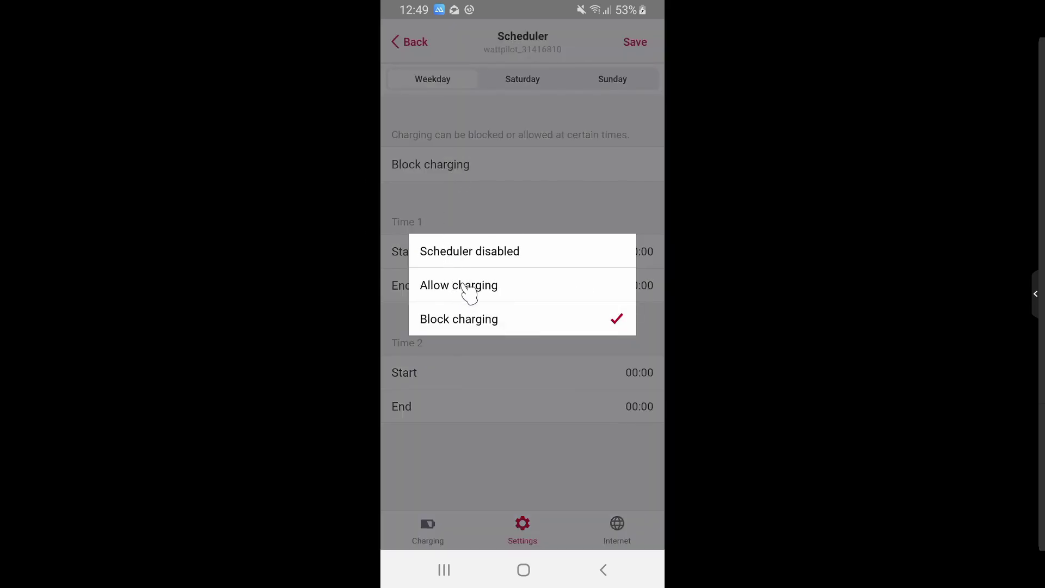
left_click(466, 288)
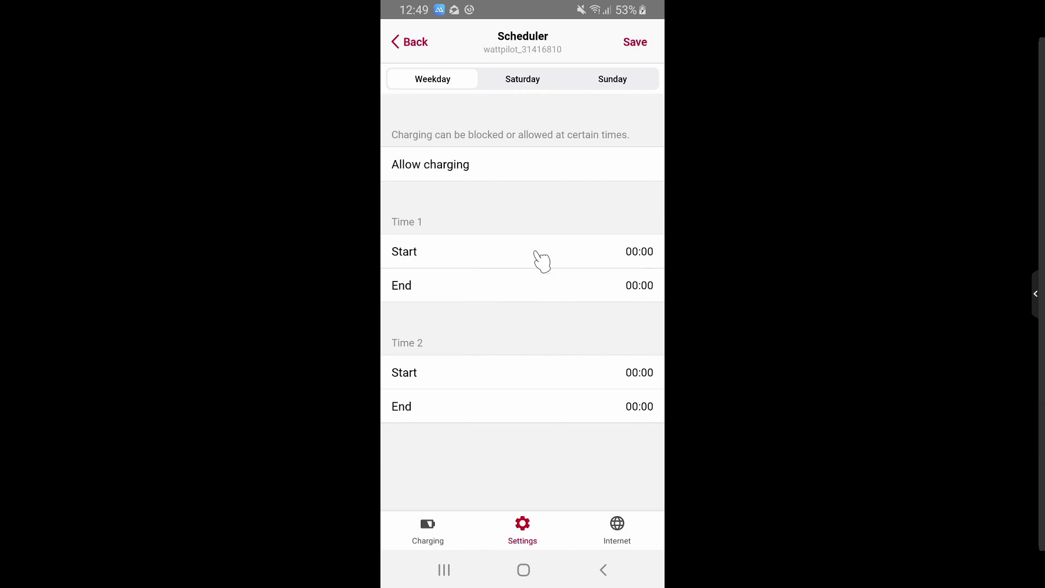
left_click(633, 256)
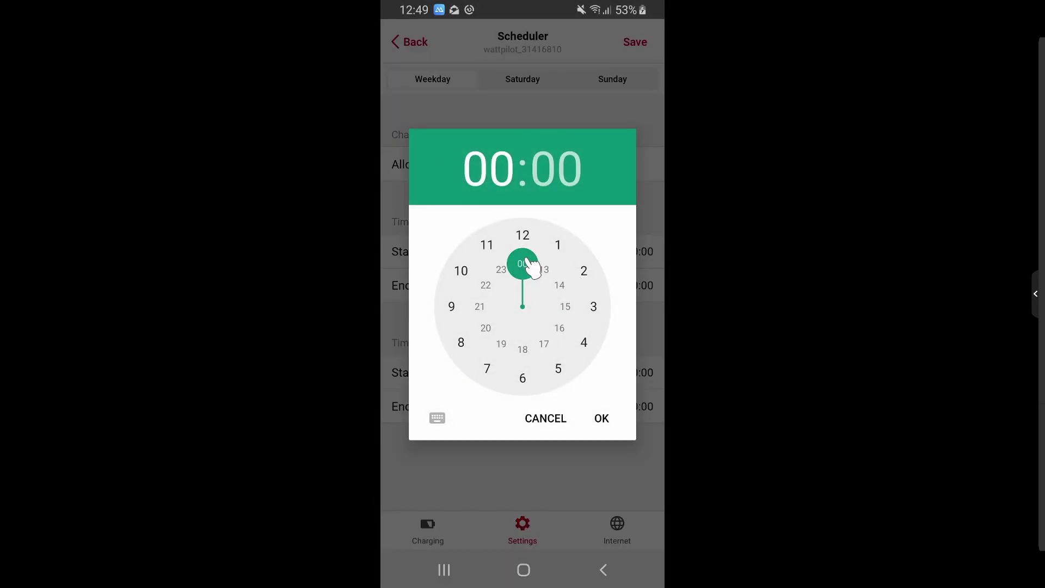
Set weekday Time 1 to run from 23:00 to 06:00
left_click(502, 271)
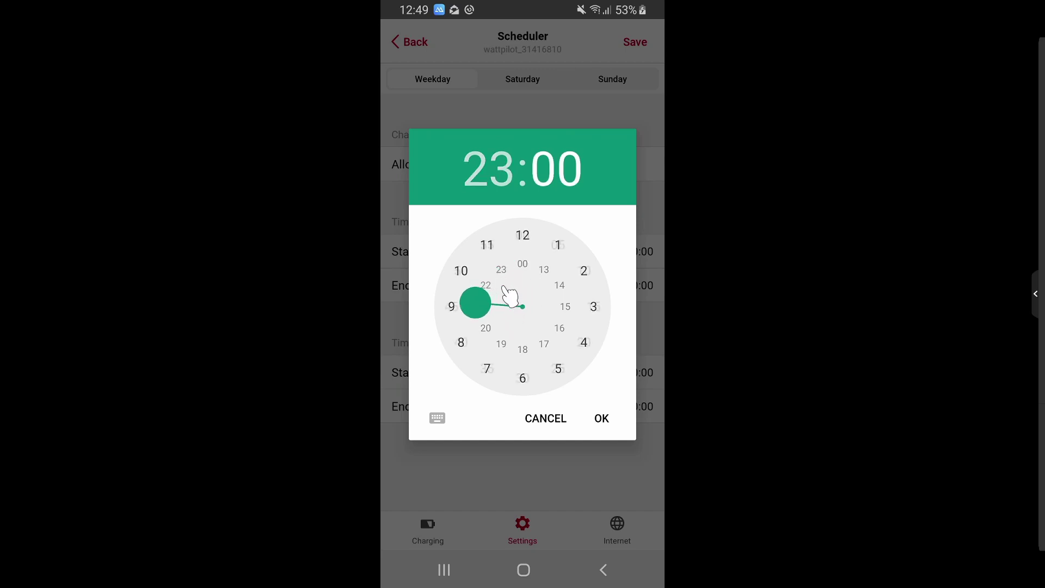
left_click(609, 419)
left_click(640, 289)
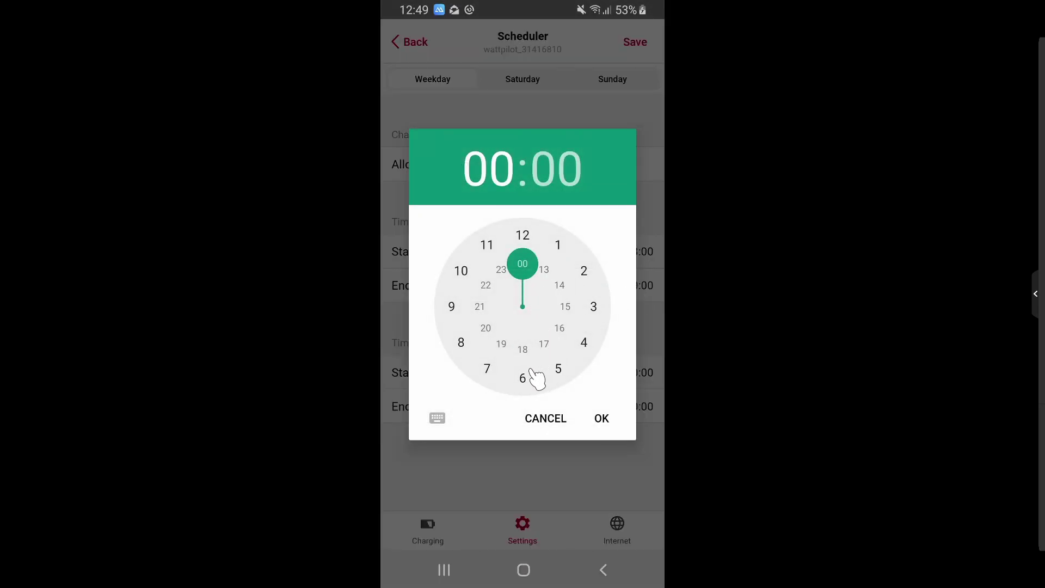
left_click(530, 376)
left_click(603, 420)
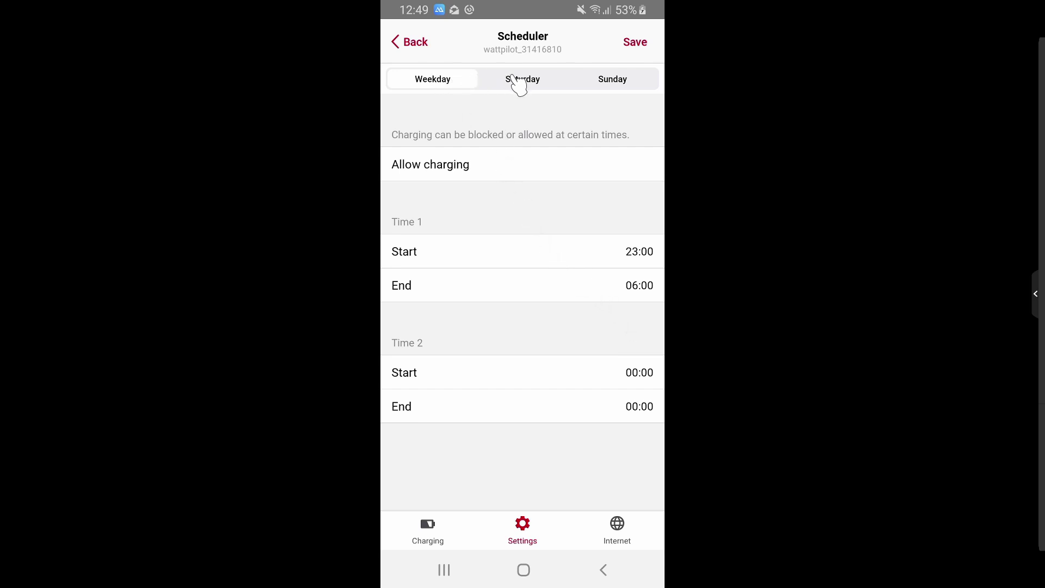
Review the Saturday and Sunday schedules, then save the weekday schedule
left_click(540, 82)
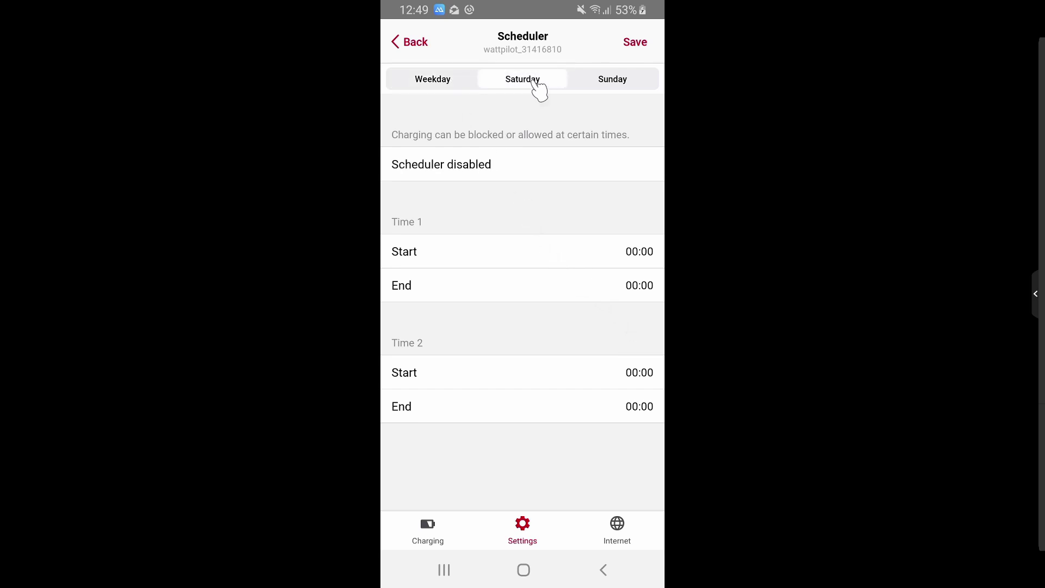
left_click(605, 80)
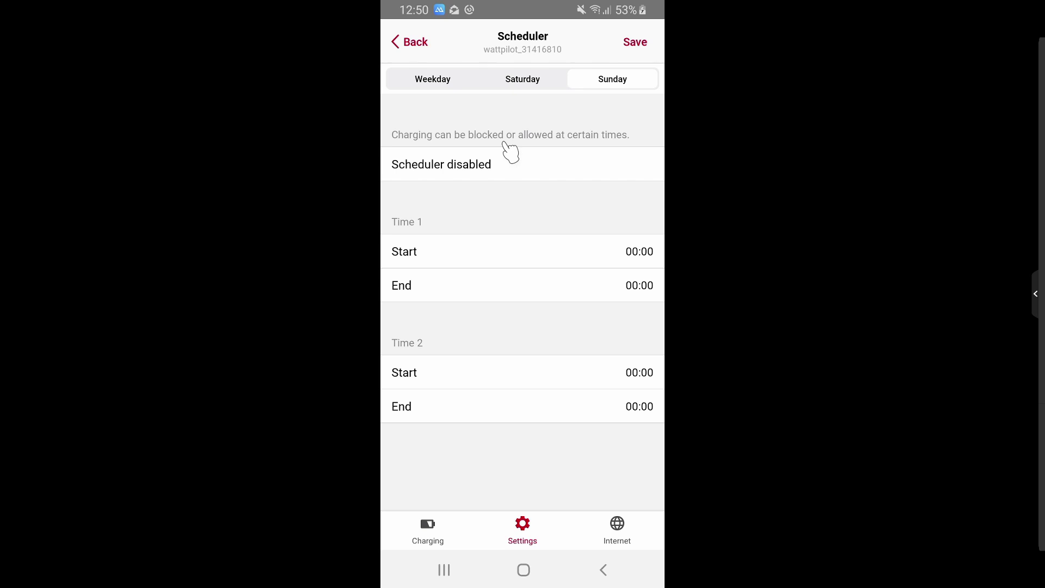
left_click(523, 83)
left_click(595, 83)
left_click(466, 82)
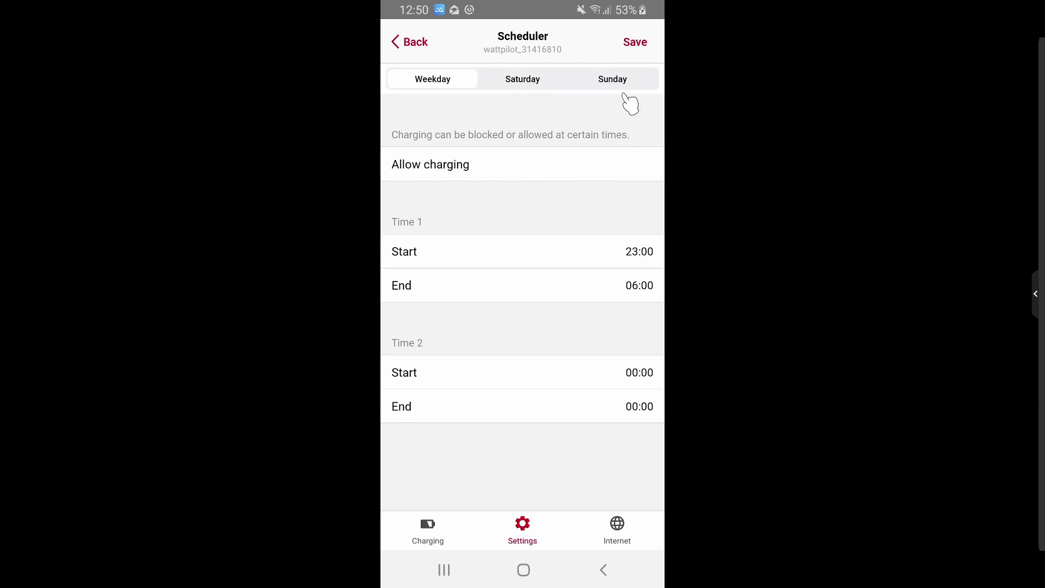
left_click(643, 43)
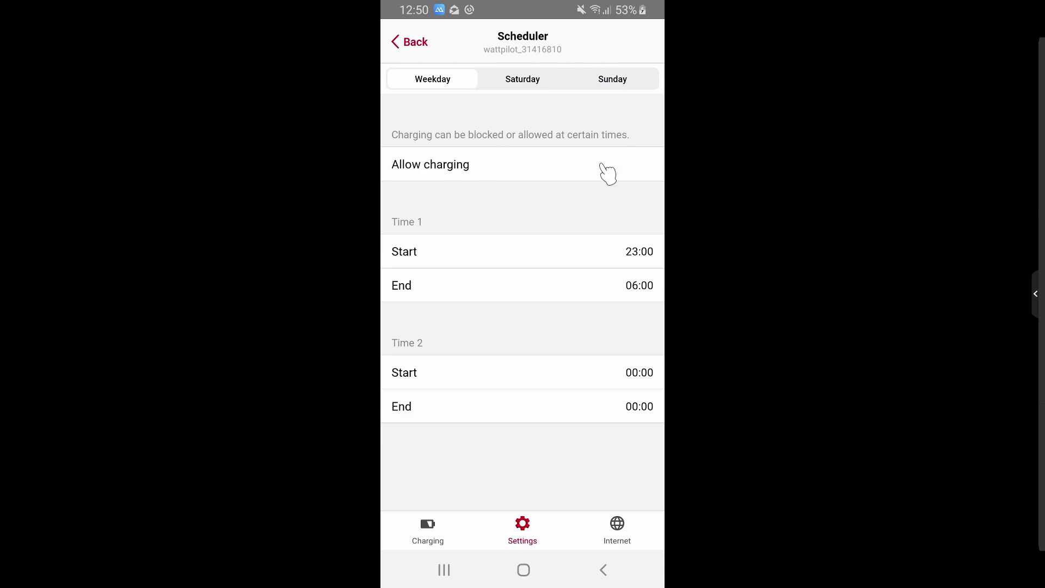
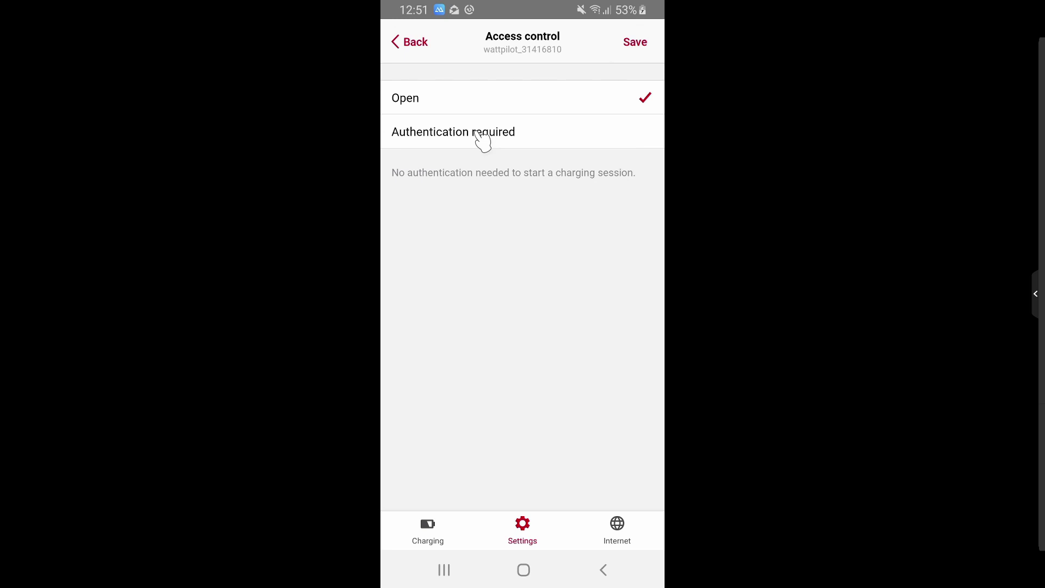
Try Authentication required, back out without saving, and go to the Cable unlock settings
left_click(480, 137)
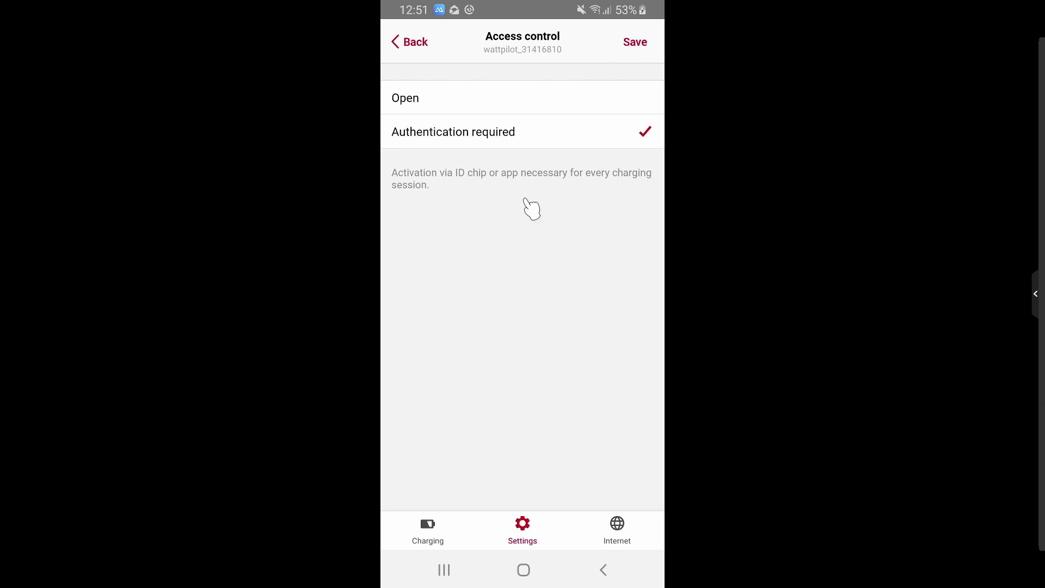
left_click(390, 37)
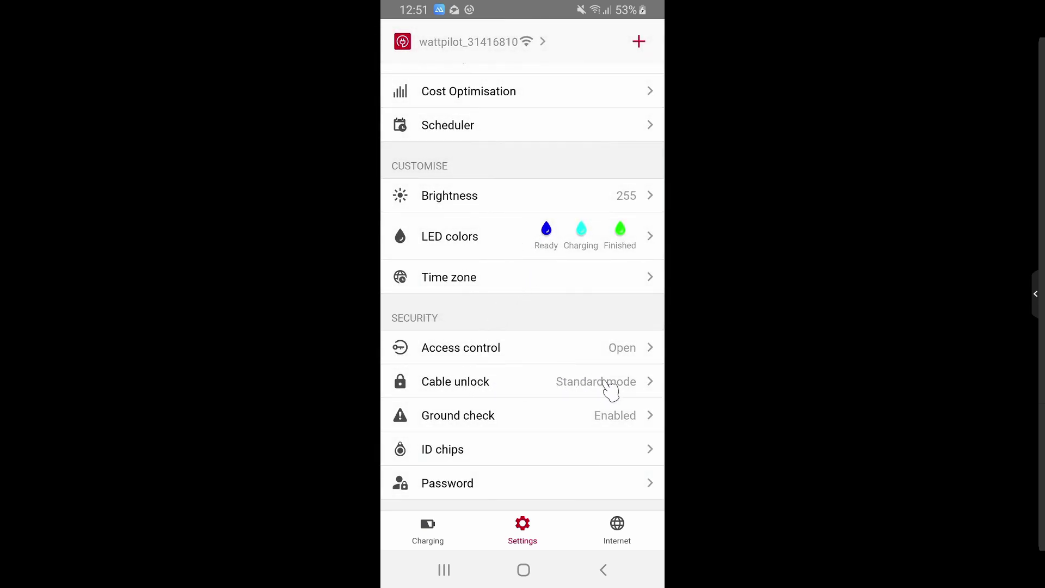
left_click(610, 388)
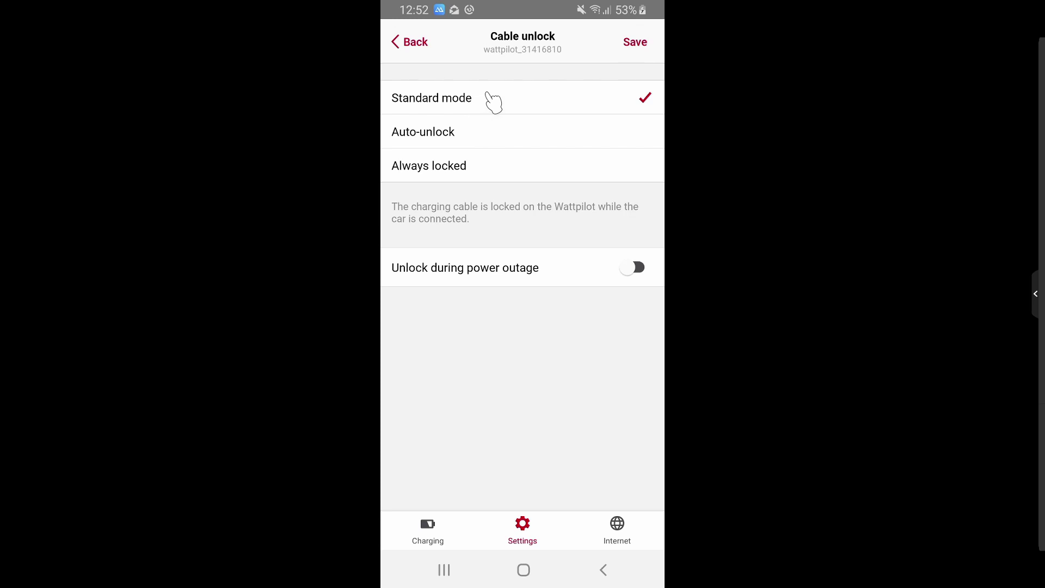
Cycle the cable unlock mode from Standard mode through Auto-unlock to Always locked
left_click(493, 99)
left_click(479, 133)
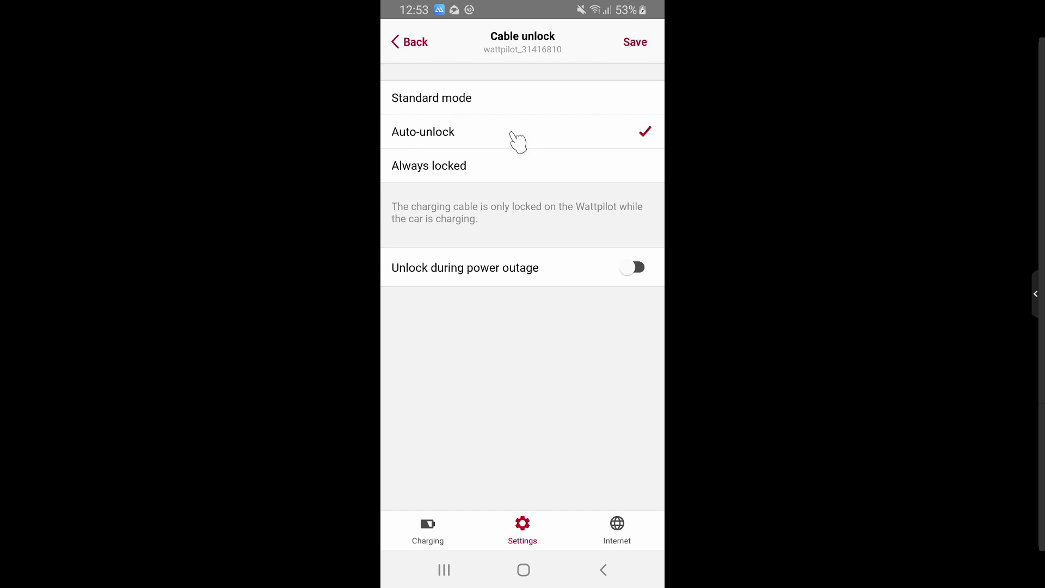
left_click(495, 174)
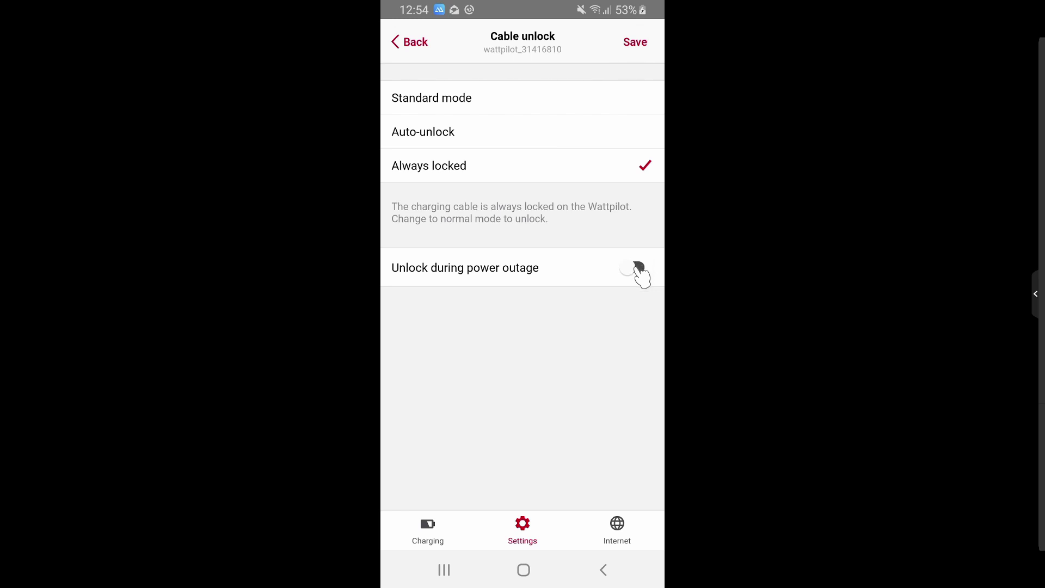
Turn on Unlock during power outage and leave the Cable unlock page
left_click(637, 268)
left_click(410, 42)
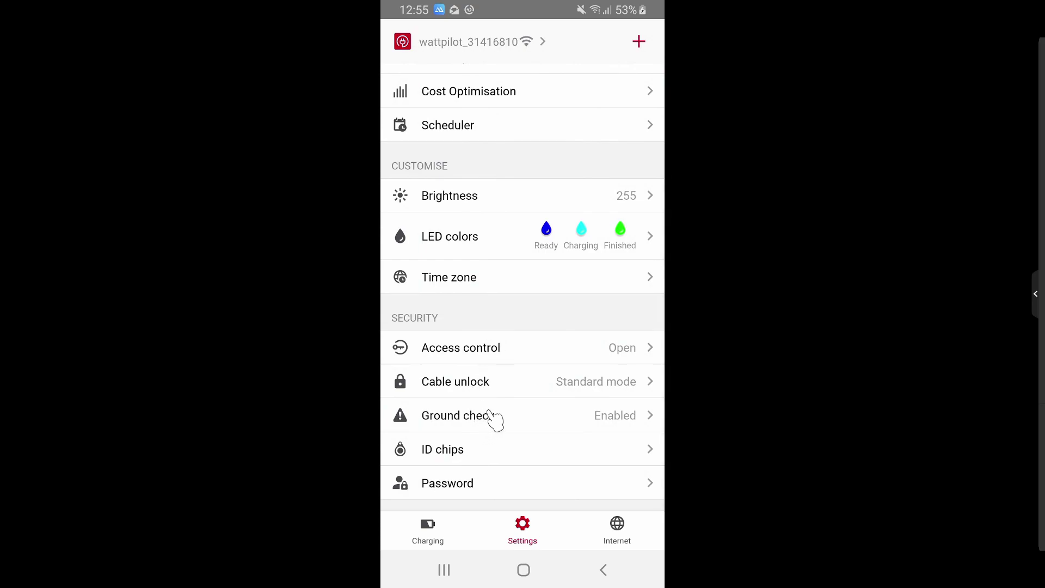
Check the Ground check setting, left Enabled, then go to the ID chips user list
left_click(619, 424)
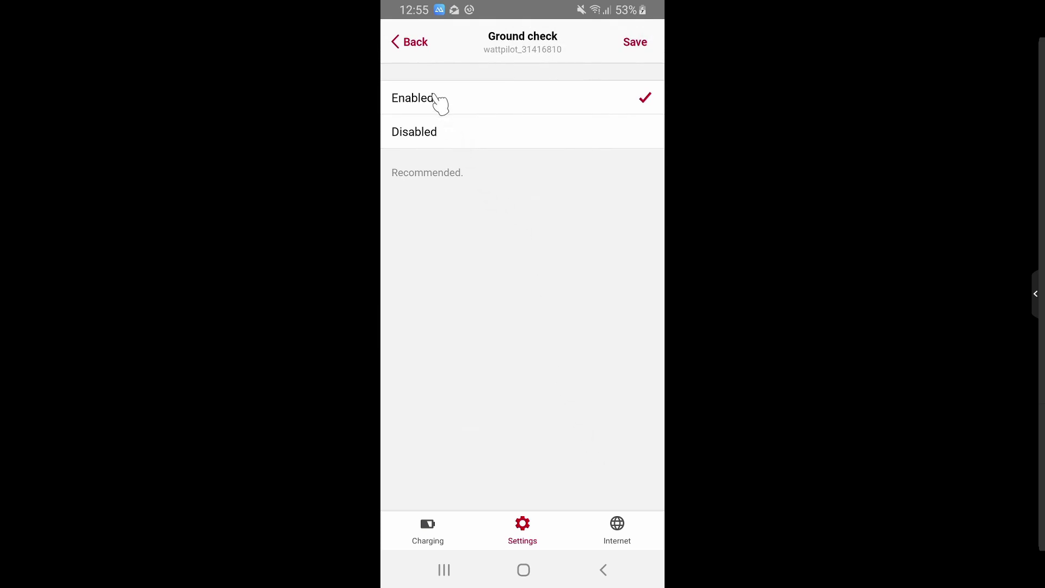
left_click(409, 43)
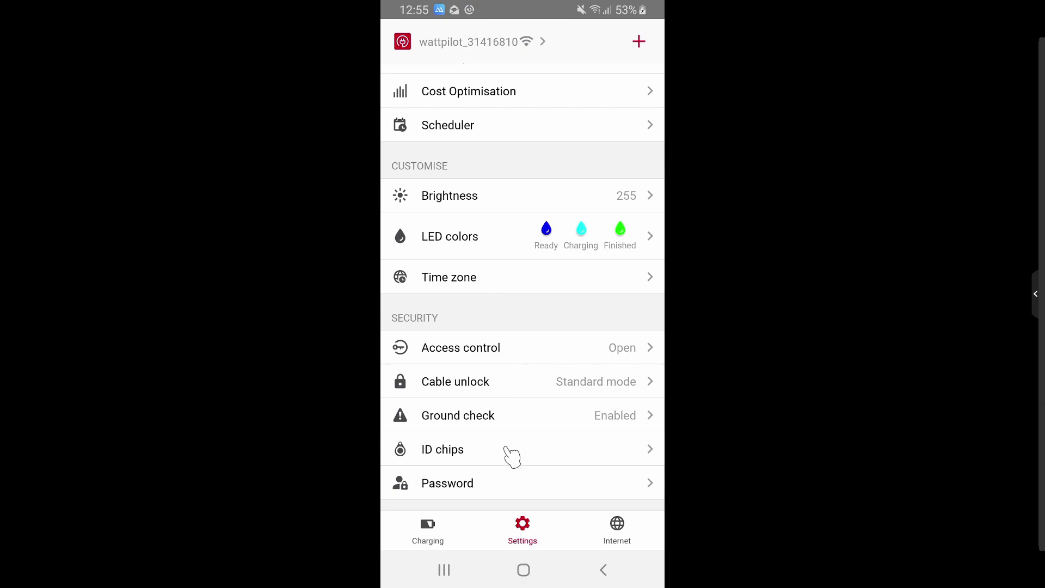
left_click(512, 453)
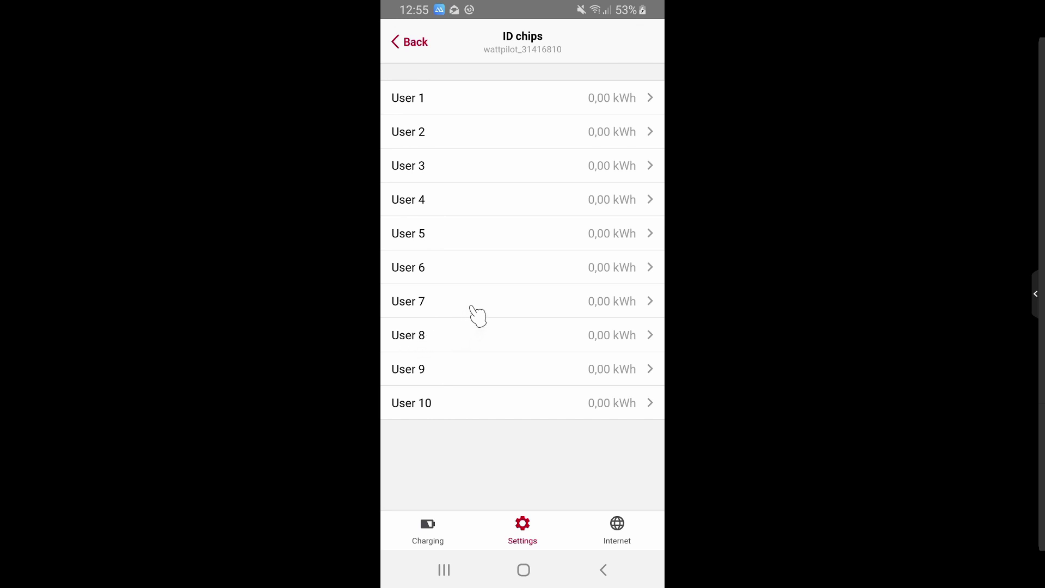
Rename ID chip 'User 1' to 'Customer 1', save it, and return to the settings list
left_click(440, 101)
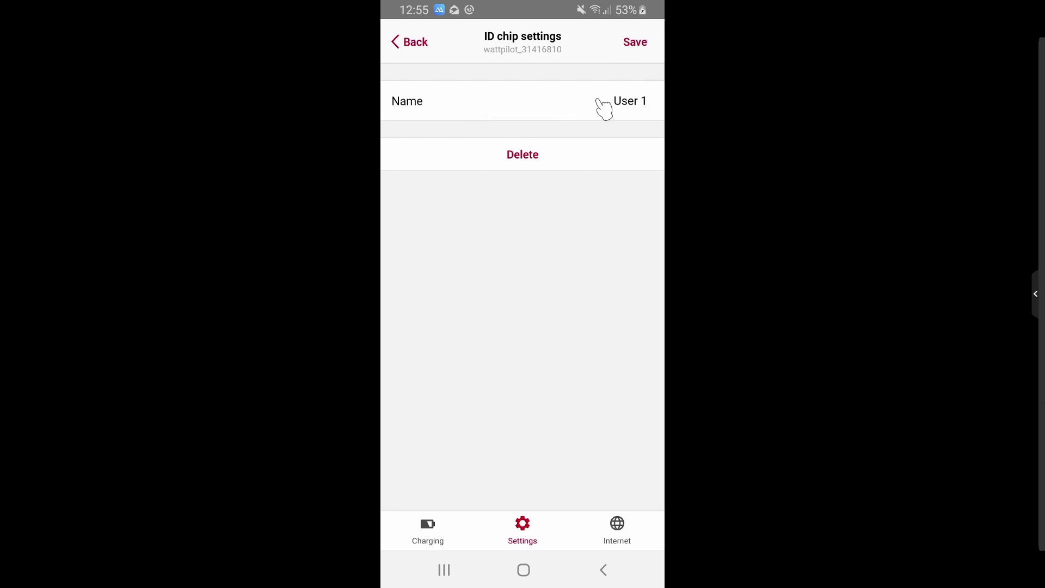
left_click(645, 103)
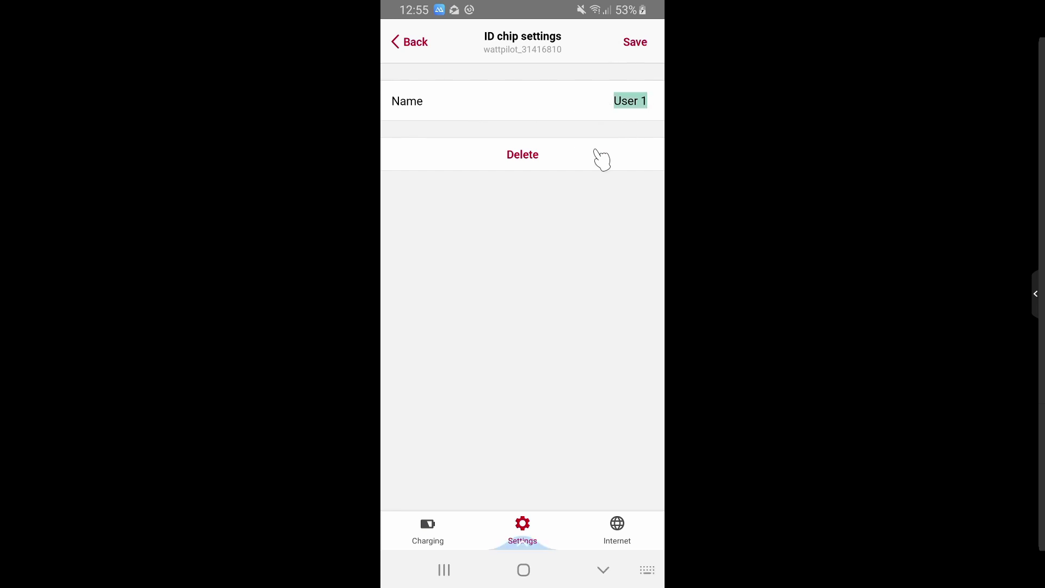
type("Customer 1")
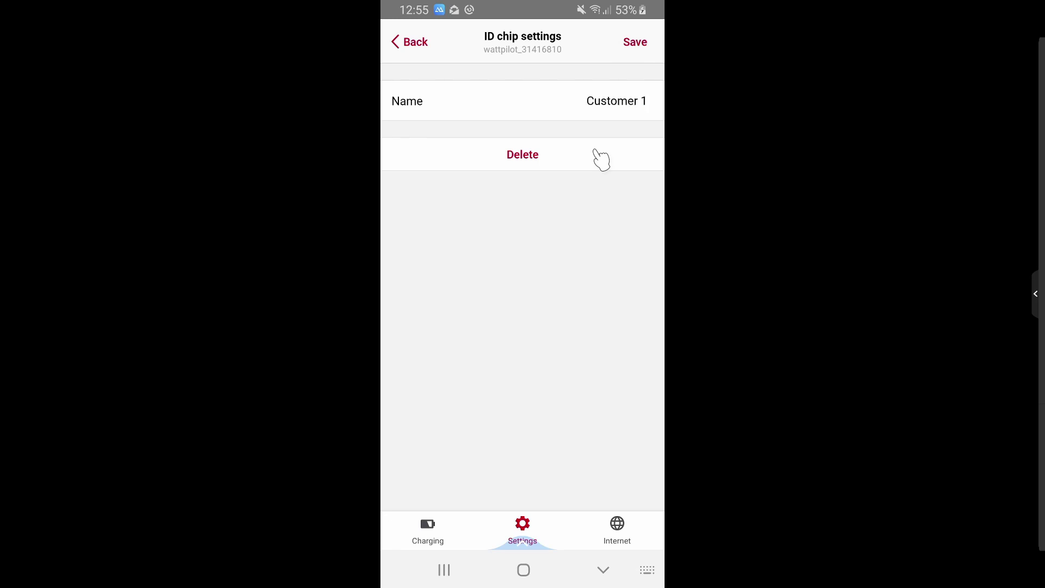
left_click(637, 43)
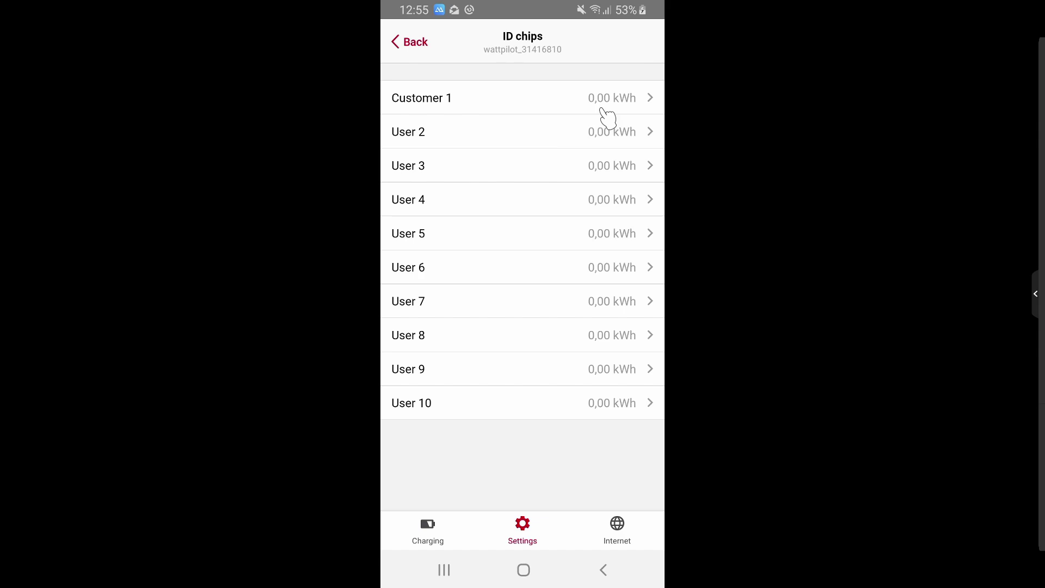
left_click(401, 46)
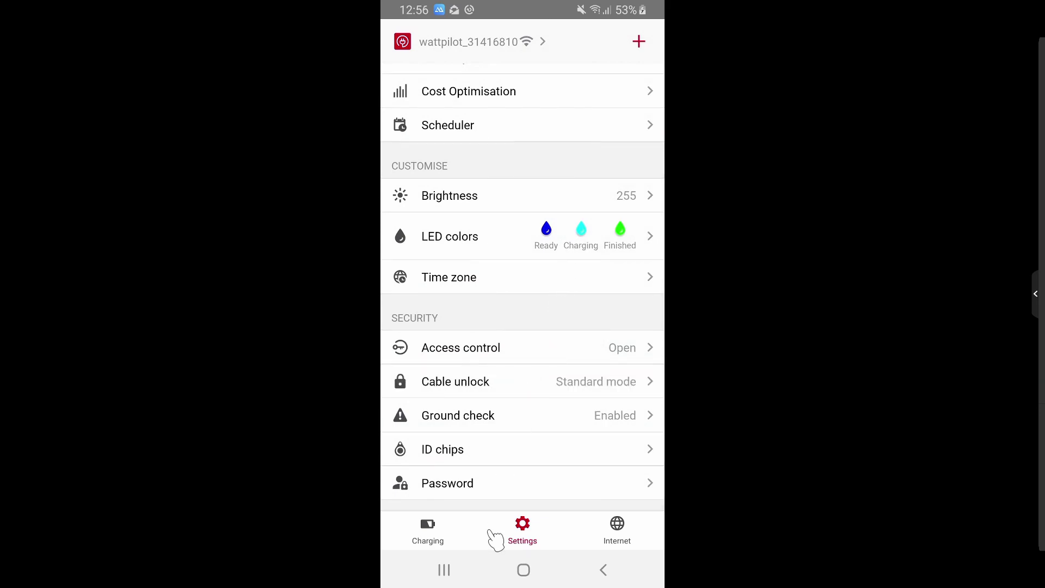
Glance at the Password setting, then view the Charging page down to Range (0,00 km)
left_click(468, 485)
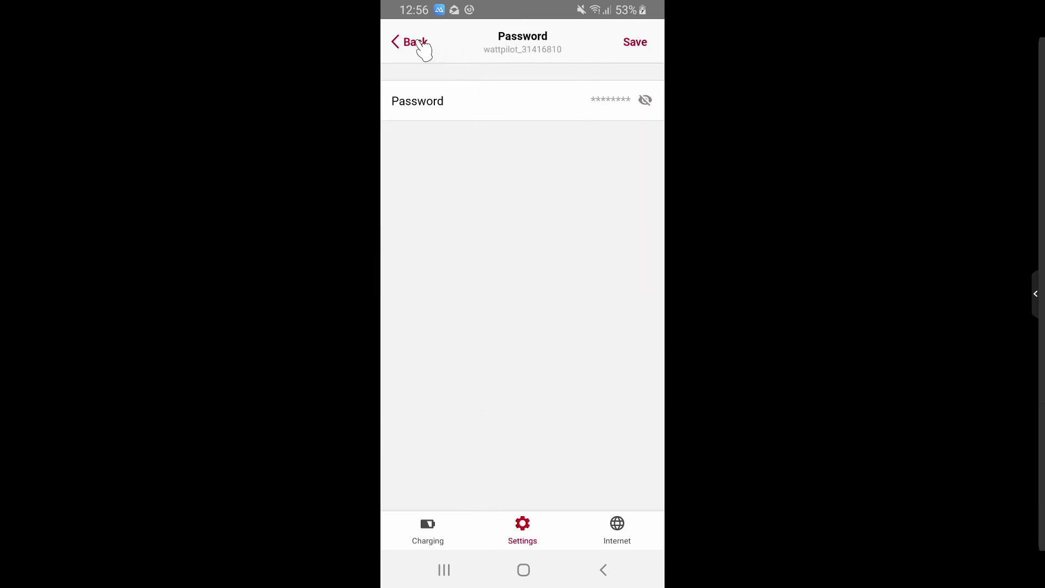
left_click(409, 43)
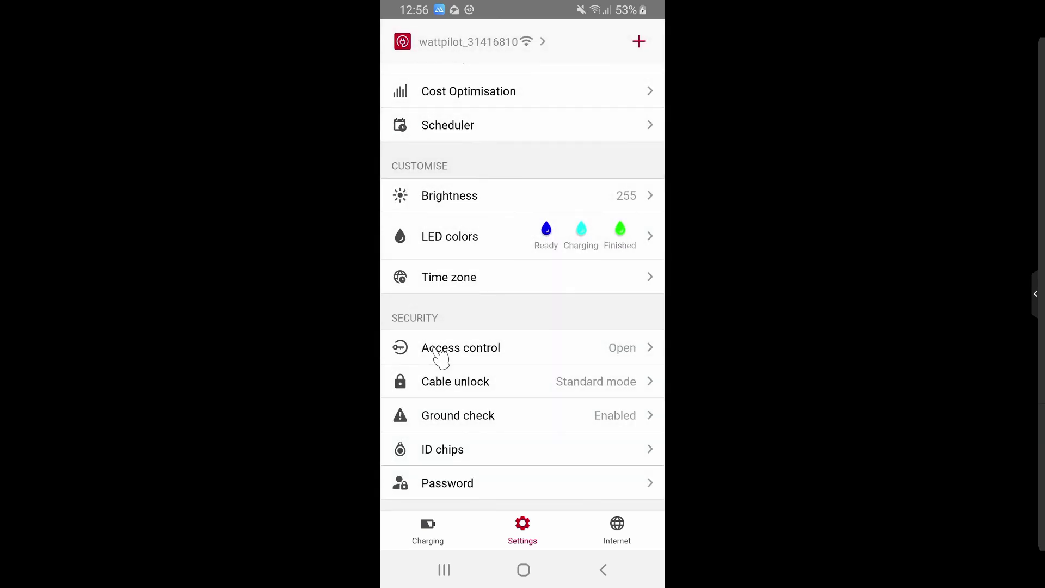
left_click(428, 531)
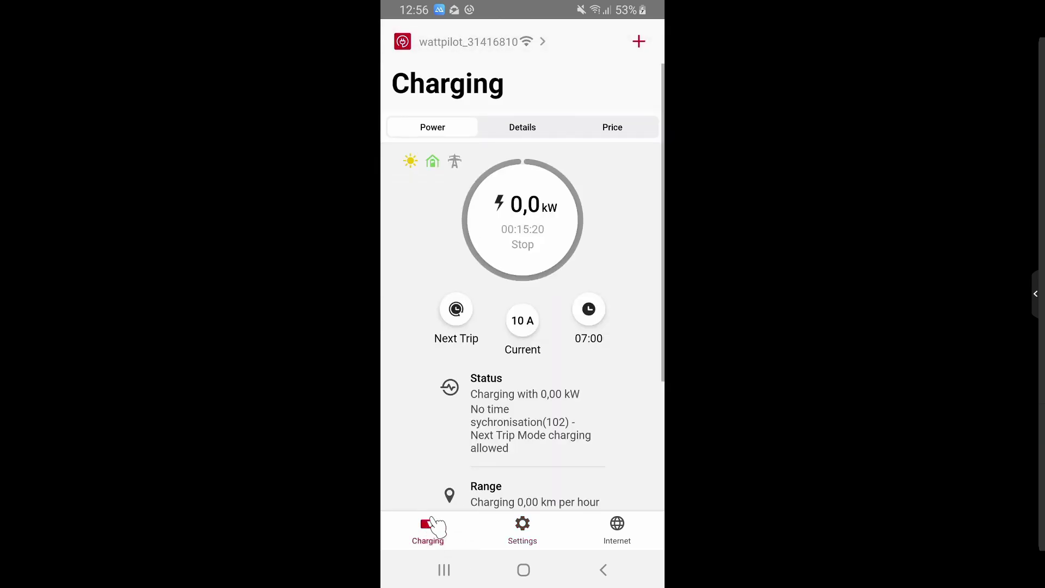
scroll(518, 355, "down", 3)
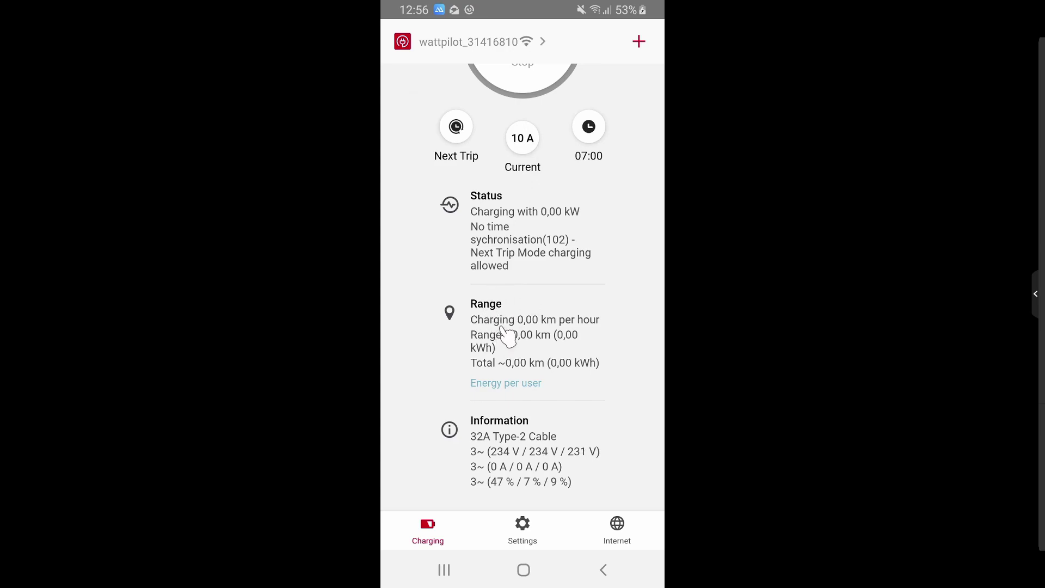
left_click(510, 384)
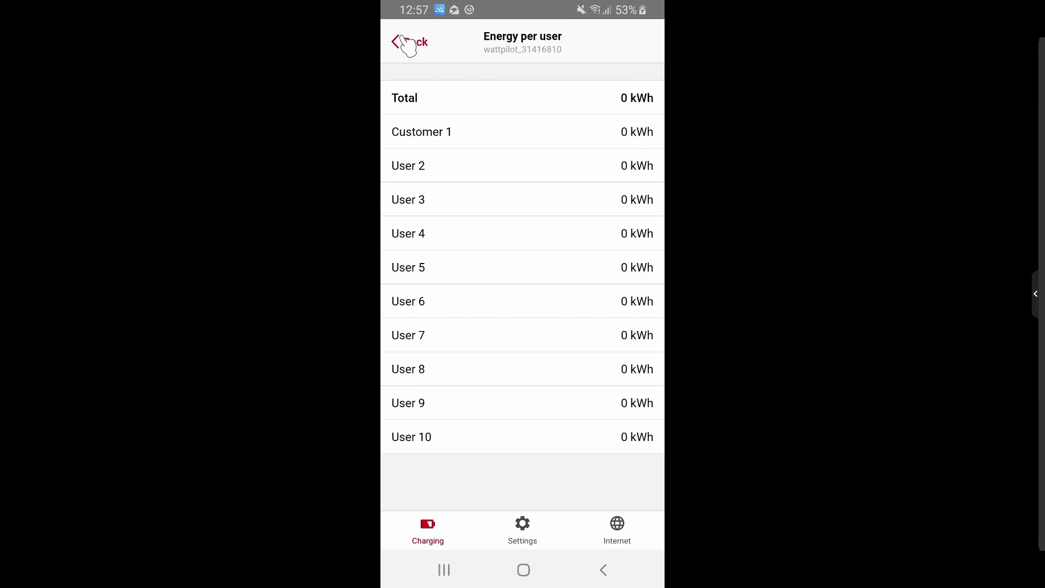
left_click(408, 44)
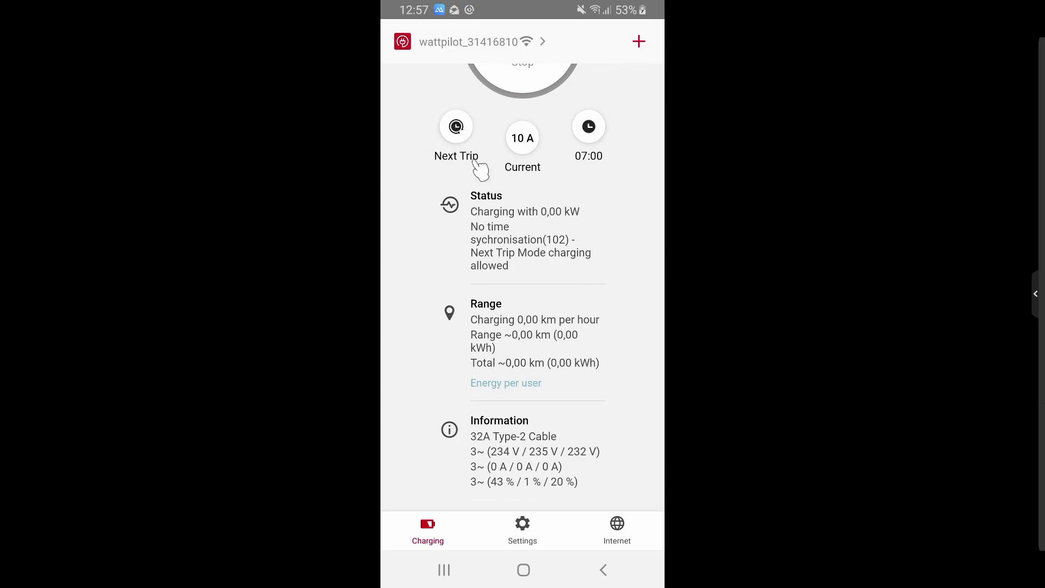